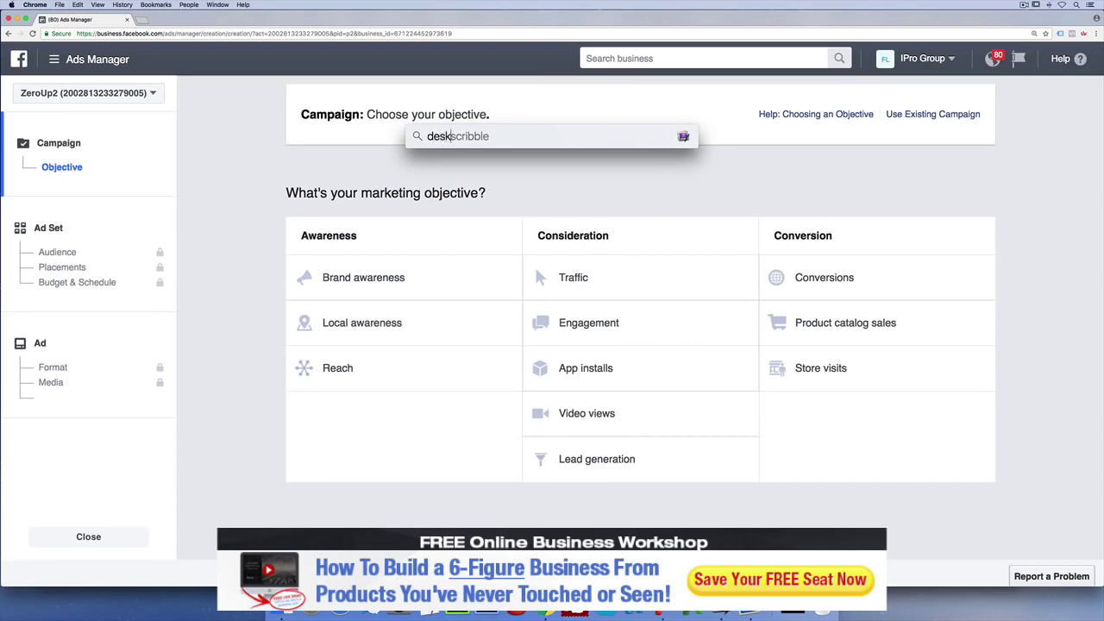
Open Deskscribble and handwrite the black heading "CAMPAIGN" near the top of the blank canvas
key("Return")
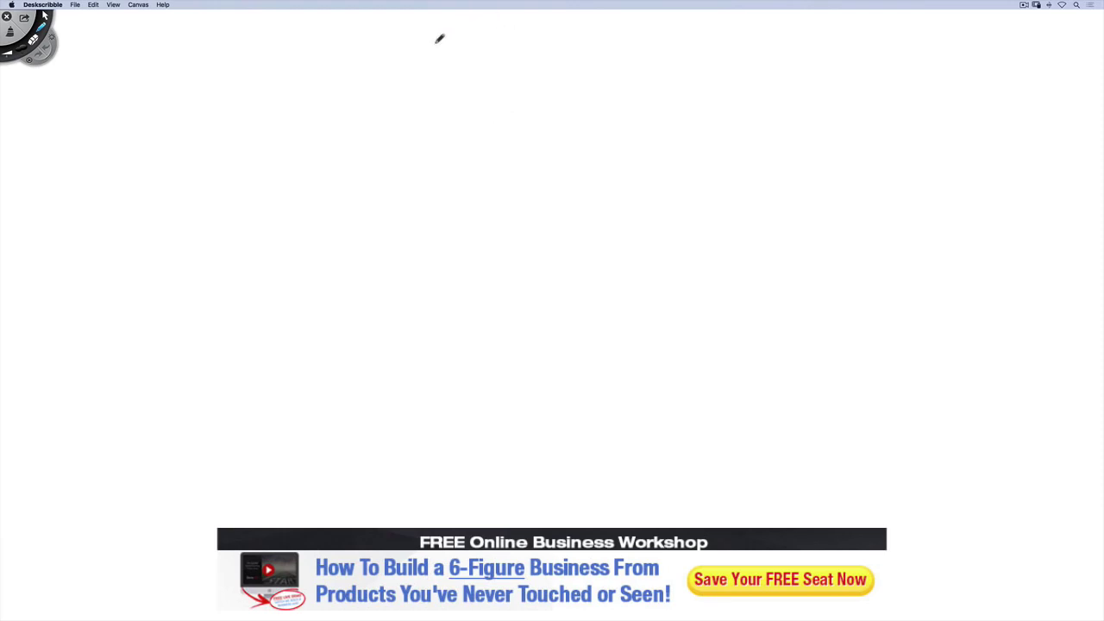
mouse_move(446, 35)
left_mouse_down()
mouse_move(434, 71)
mouse_move(462, 41)
mouse_move(466, 67)
left_mouse_up()
mouse_move(444, 59)
left_mouse_down()
mouse_move(479, 47)
mouse_move(498, 62)
mouse_move(521, 39)
mouse_move(550, 66)
mouse_move(580, 54)
mouse_move(571, 64)
left_mouse_up()
left_click_drag(586, 67, 599, 31)
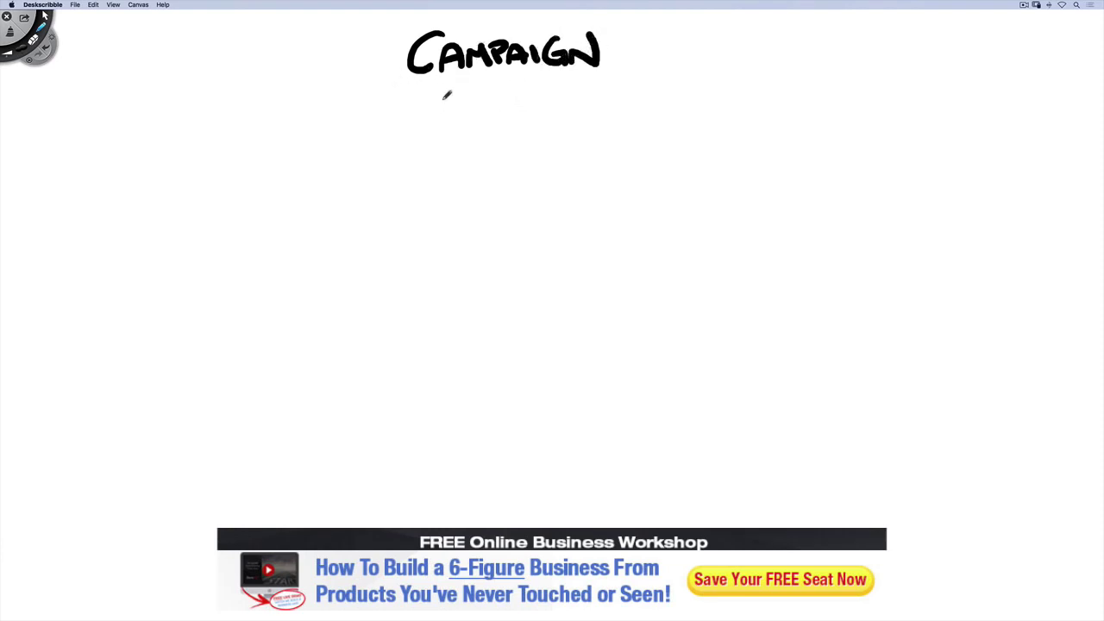
Write "DEFINE YOUR OUTCOME" and "ONE SALES FUNNEL AT A TIME" in blue beneath the CAMPAIGN heading
left_click(26, 48)
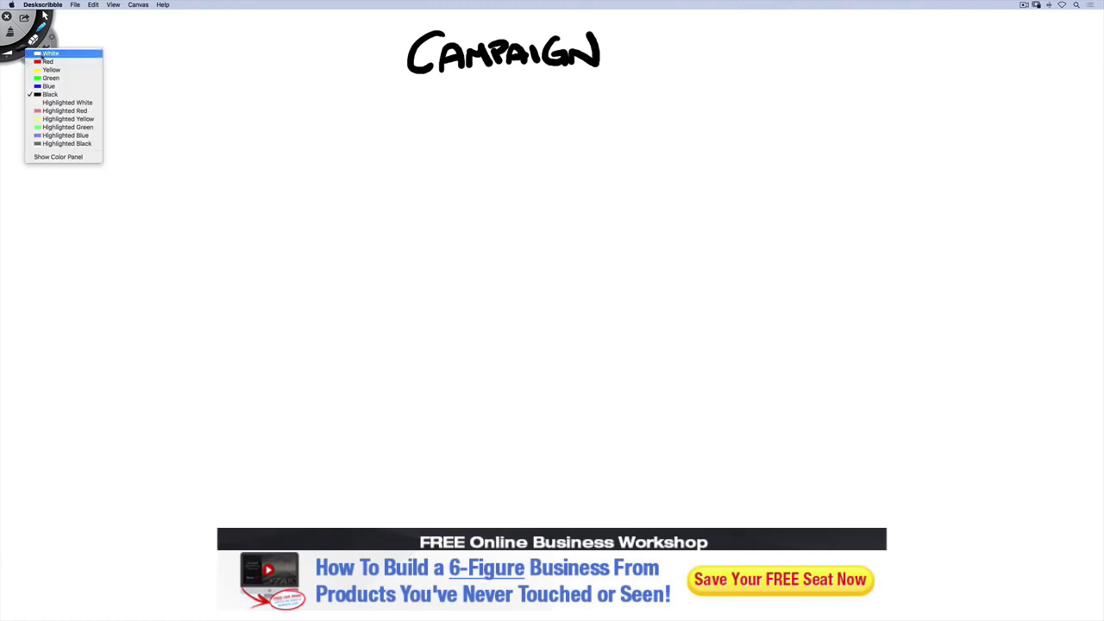
left_click(53, 86)
mouse_move(397, 95)
left_mouse_down()
mouse_move(481, 104)
mouse_move(539, 92)
mouse_move(612, 107)
mouse_move(686, 86)
mouse_move(763, 98)
mouse_move(771, 110)
left_mouse_up()
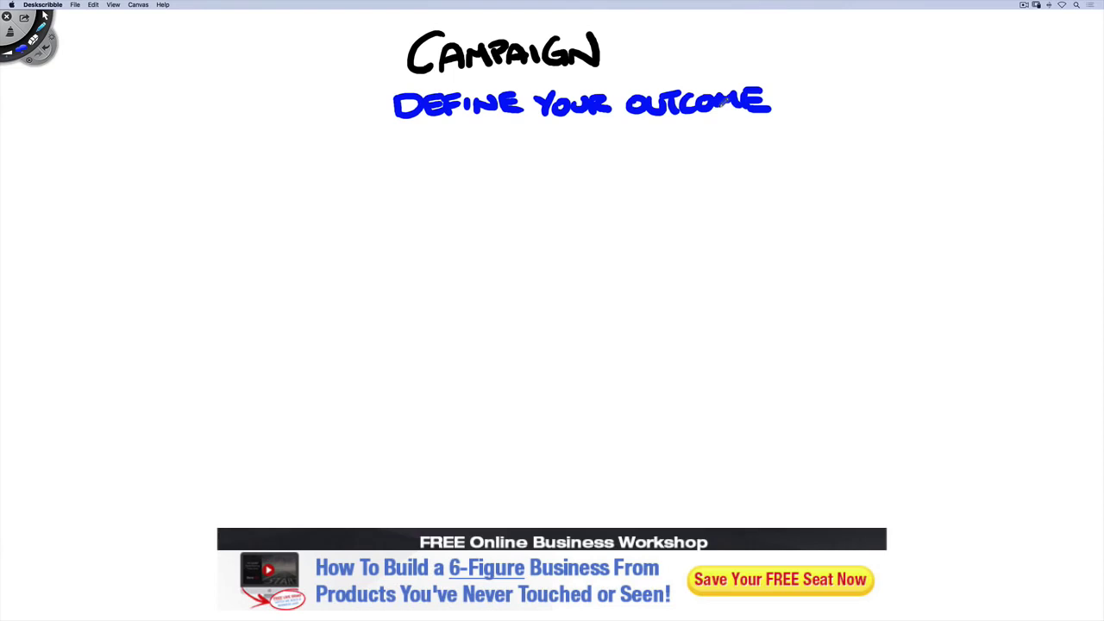
mouse_move(402, 135)
left_mouse_down()
mouse_move(485, 148)
mouse_move(471, 157)
left_mouse_up()
mouse_move(496, 157)
left_mouse_down()
mouse_move(513, 138)
mouse_move(561, 135)
mouse_move(595, 148)
mouse_move(601, 134)
mouse_move(678, 136)
mouse_move(704, 150)
mouse_move(728, 144)
mouse_move(733, 126)
mouse_move(740, 138)
mouse_move(749, 128)
mouse_move(789, 143)
mouse_move(830, 125)
mouse_move(873, 127)
mouse_move(887, 148)
left_mouse_up()
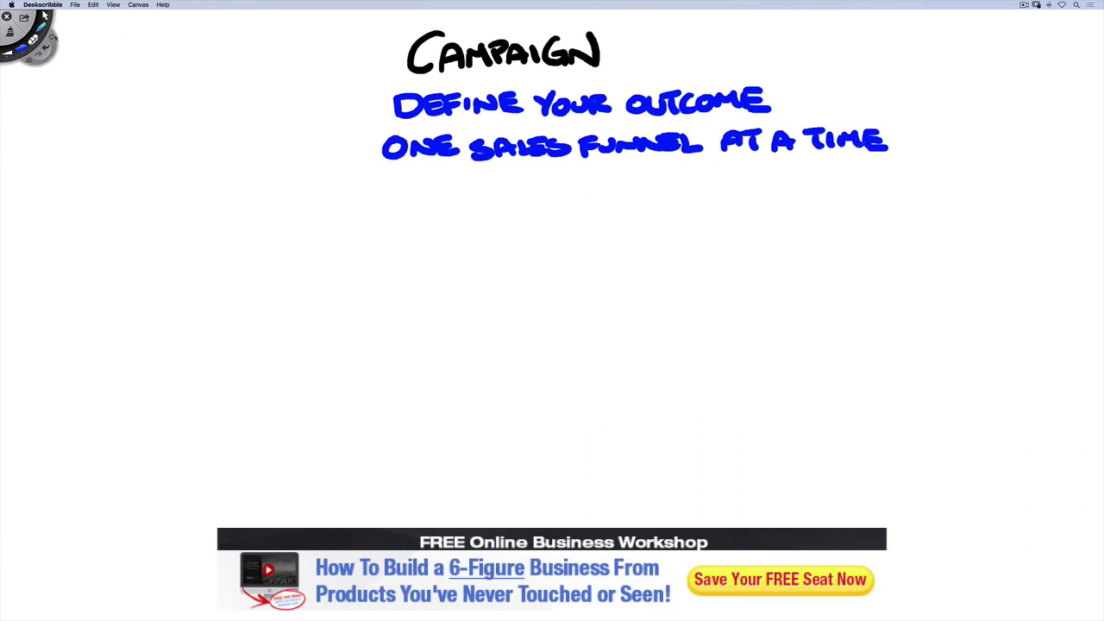
In black, add a circled 1 beside CAMPAIGN and a circled 2 below it with the heading "AD SET"
left_click(22, 52)
left_click(50, 96)
mouse_move(280, 71)
left_mouse_down()
mouse_move(279, 87)
mouse_move(250, 82)
mouse_move(306, 67)
mouse_move(284, 56)
left_mouse_up()
mouse_move(270, 231)
left_mouse_down()
mouse_move(300, 264)
mouse_move(261, 283)
mouse_move(316, 228)
mouse_move(288, 218)
left_mouse_up()
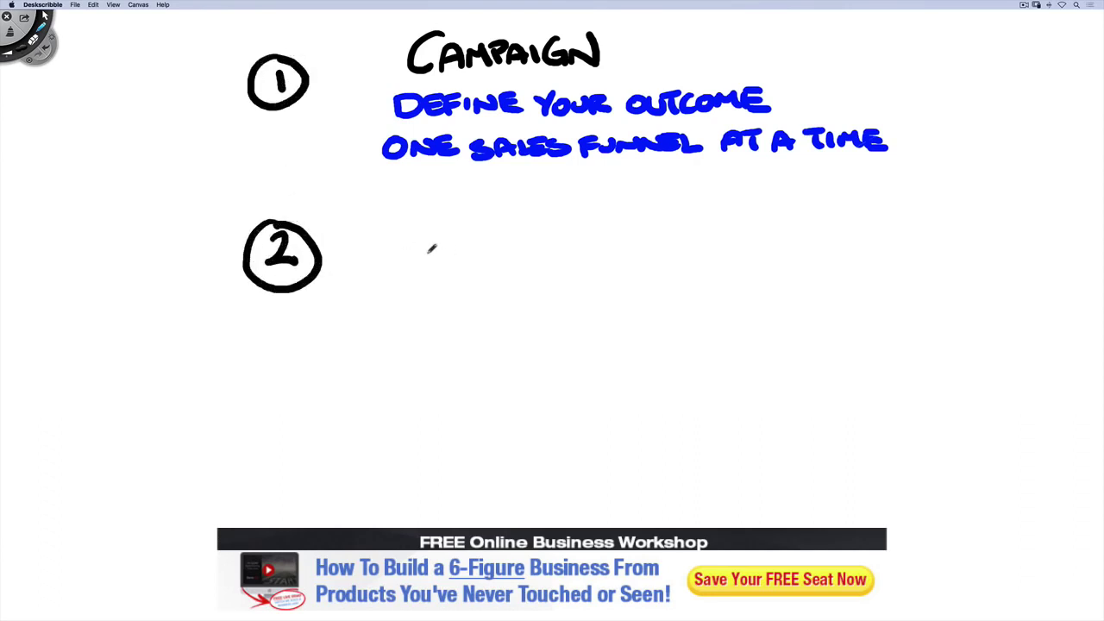
mouse_move(418, 242)
left_mouse_down()
mouse_move(436, 231)
mouse_move(522, 252)
mouse_move(553, 231)
mouse_move(557, 259)
mouse_move(586, 228)
left_mouse_up()
left_click_drag(574, 231, 574, 259)
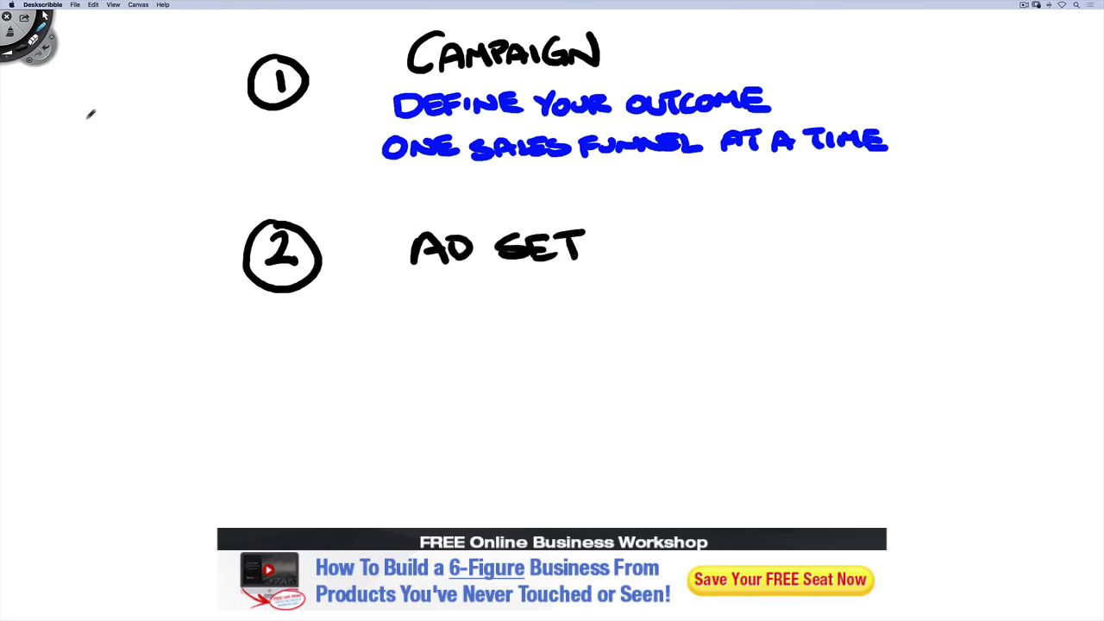
Write "YOUR TARGETING" in blue beneath the AD SET heading
left_click(25, 51)
left_click(50, 86)
mouse_move(379, 292)
left_mouse_down()
mouse_move(401, 295)
mouse_move(395, 321)
mouse_move(506, 296)
mouse_move(607, 301)
mouse_move(635, 288)
mouse_move(681, 302)
mouse_move(706, 285)
left_mouse_up()
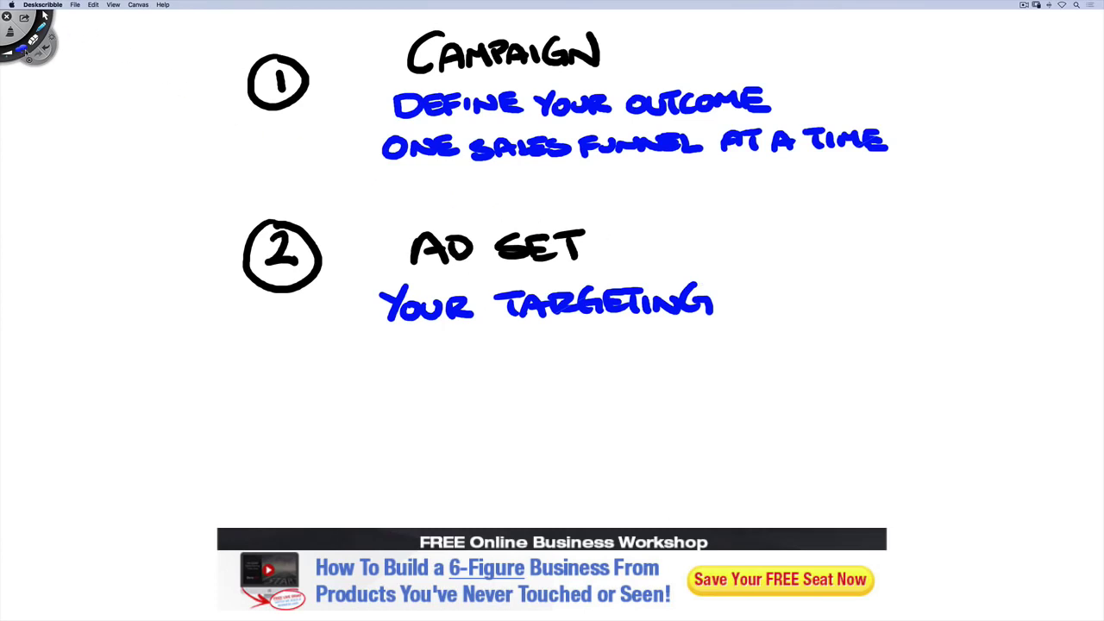
In black, draw a circled 3 below the circled 2 and write the heading "AD LEVEL" beside it
left_click(26, 52)
left_click(50, 98)
mouse_move(272, 389)
left_mouse_down()
mouse_move(289, 401)
mouse_move(274, 421)
left_mouse_up()
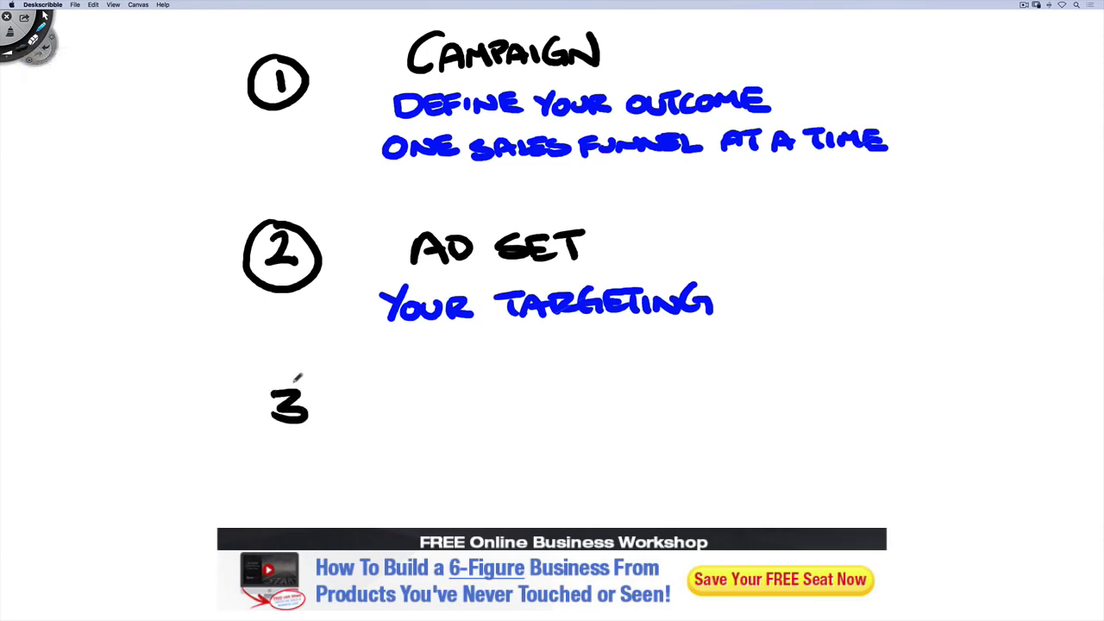
mouse_move(299, 377)
left_mouse_down()
mouse_move(321, 432)
mouse_move(328, 384)
left_mouse_up()
mouse_move(405, 428)
left_mouse_down()
mouse_move(435, 428)
mouse_move(426, 414)
left_mouse_up()
left_click_drag(441, 392, 442, 425)
mouse_move(523, 395)
left_mouse_down()
mouse_move(549, 425)
mouse_move(595, 399)
left_mouse_up()
mouse_move(608, 397)
left_mouse_down()
mouse_move(601, 417)
mouse_move(614, 405)
left_mouse_up()
left_click_drag(621, 394, 640, 416)
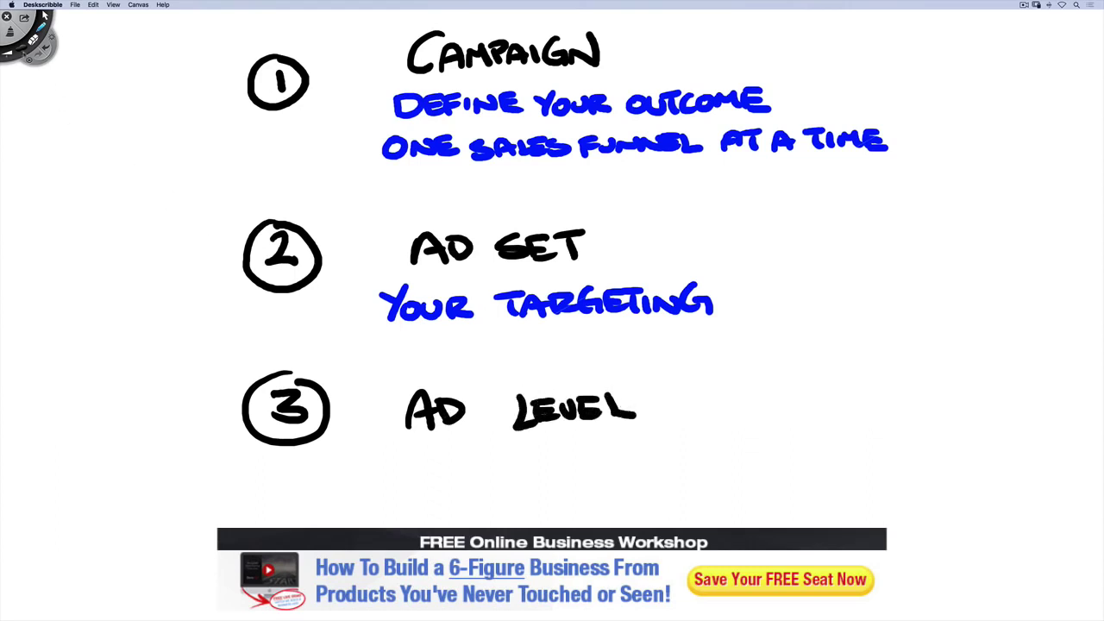
Write "AD MESSAGE" in blue beneath the AD LEVEL heading
left_click(24, 50)
left_click(38, 89)
left_click_drag(406, 456, 392, 490)
mouse_move(404, 456)
left_mouse_down()
mouse_move(419, 490)
mouse_move(416, 476)
left_mouse_up()
left_click_drag(426, 459, 425, 490)
mouse_move(426, 459)
left_mouse_down()
mouse_move(443, 475)
mouse_move(426, 490)
mouse_move(518, 485)
mouse_move(606, 457)
mouse_move(630, 476)
mouse_move(644, 471)
mouse_move(647, 490)
left_mouse_up()
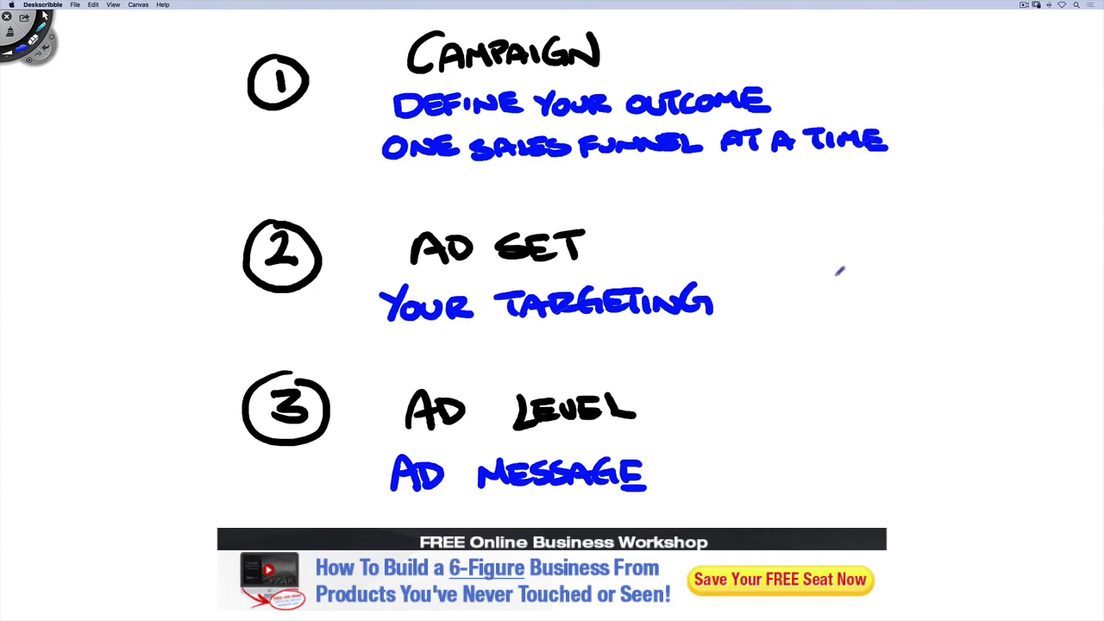
Sketch a blue circled "HUNTING" beside the AD SET section with an arrow down to a boxed "ADS"
mouse_move(834, 274)
left_mouse_down()
mouse_move(887, 287)
mouse_move(925, 264)
mouse_move(944, 285)
mouse_move(980, 257)
mouse_move(992, 273)
left_mouse_up()
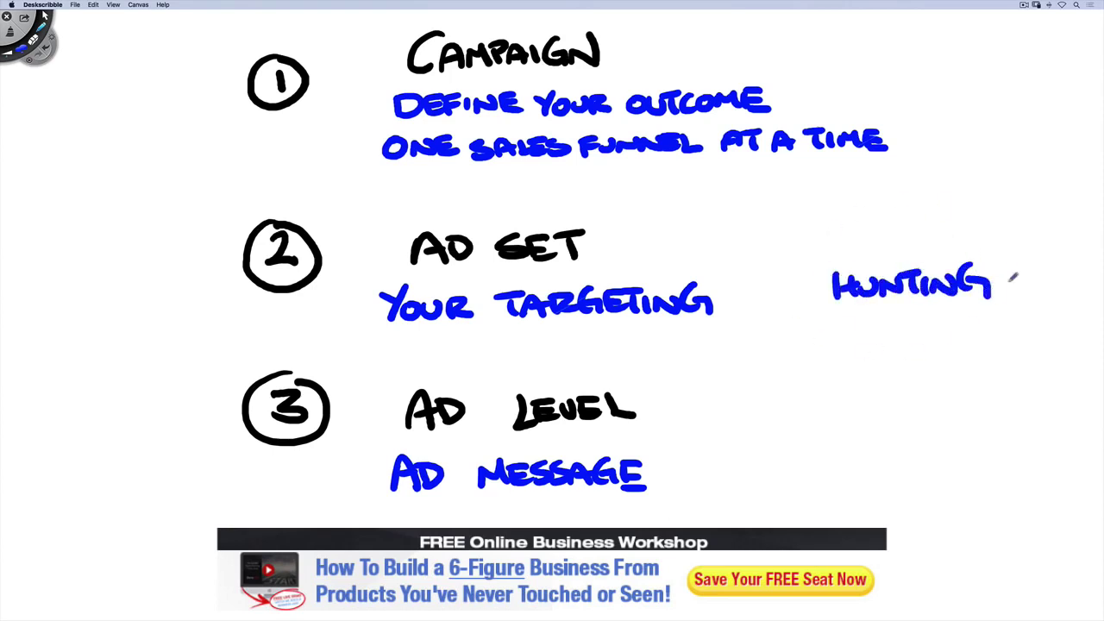
mouse_move(917, 229)
left_mouse_down()
mouse_move(785, 330)
mouse_move(987, 352)
mouse_move(1030, 273)
mouse_move(955, 228)
mouse_move(901, 228)
left_mouse_up()
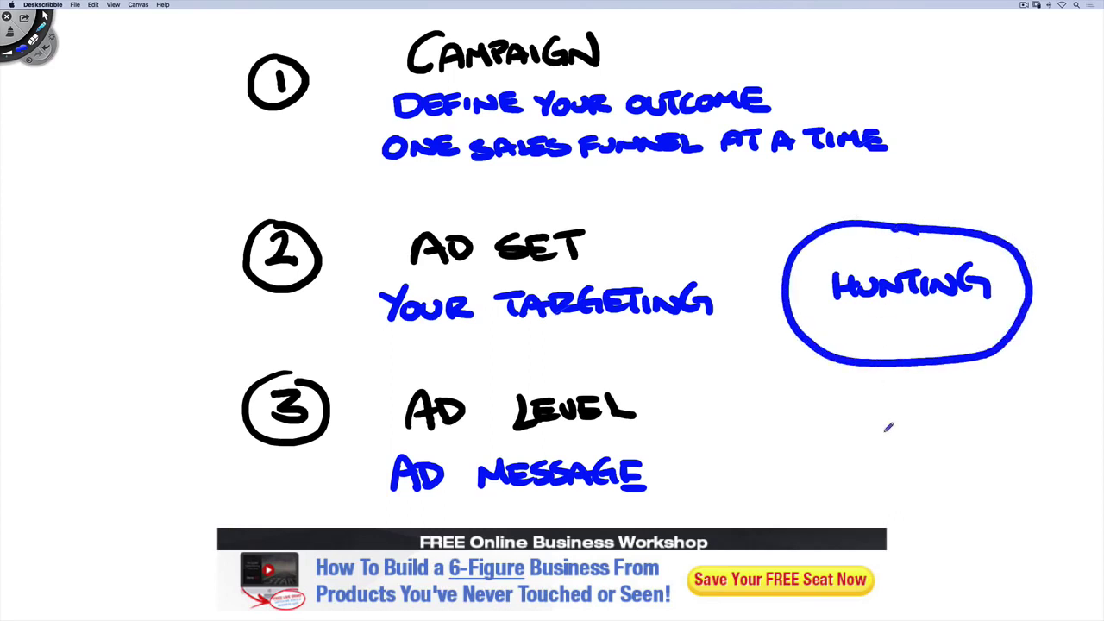
left_click_drag(903, 393, 913, 429)
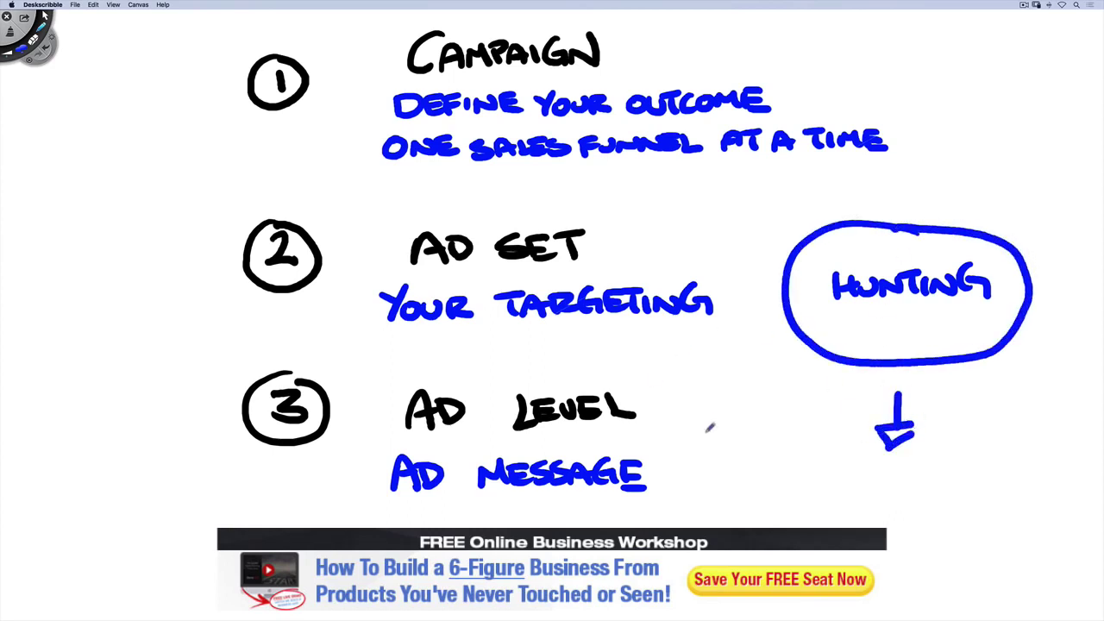
mouse_move(857, 468)
left_mouse_down()
mouse_move(863, 508)
mouse_move(941, 467)
mouse_move(852, 523)
mouse_move(882, 480)
mouse_move(909, 514)
left_mouse_up()
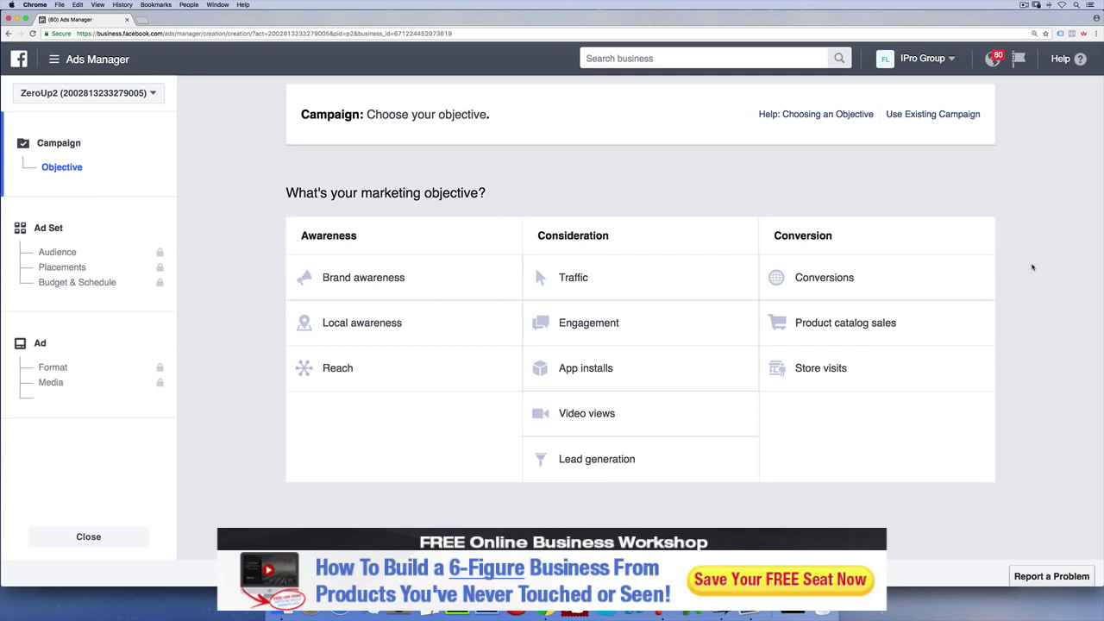
Reopen Deskscribble and switch from the whiteboard canvas to drawing over the Ads Manager page
key("super+space")
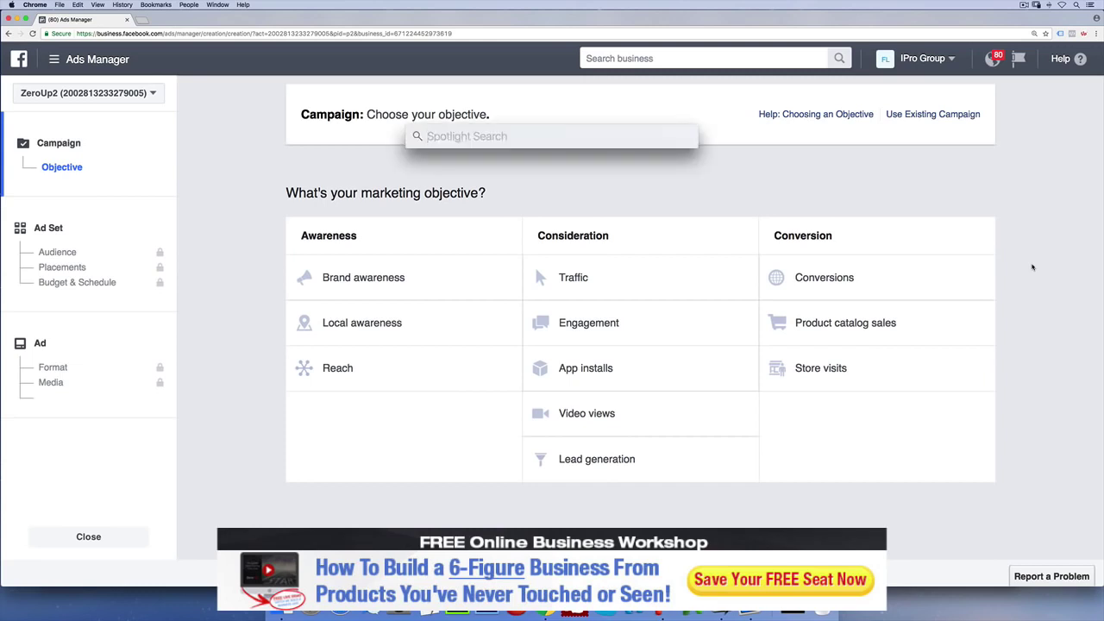
type("desk")
key("Return")
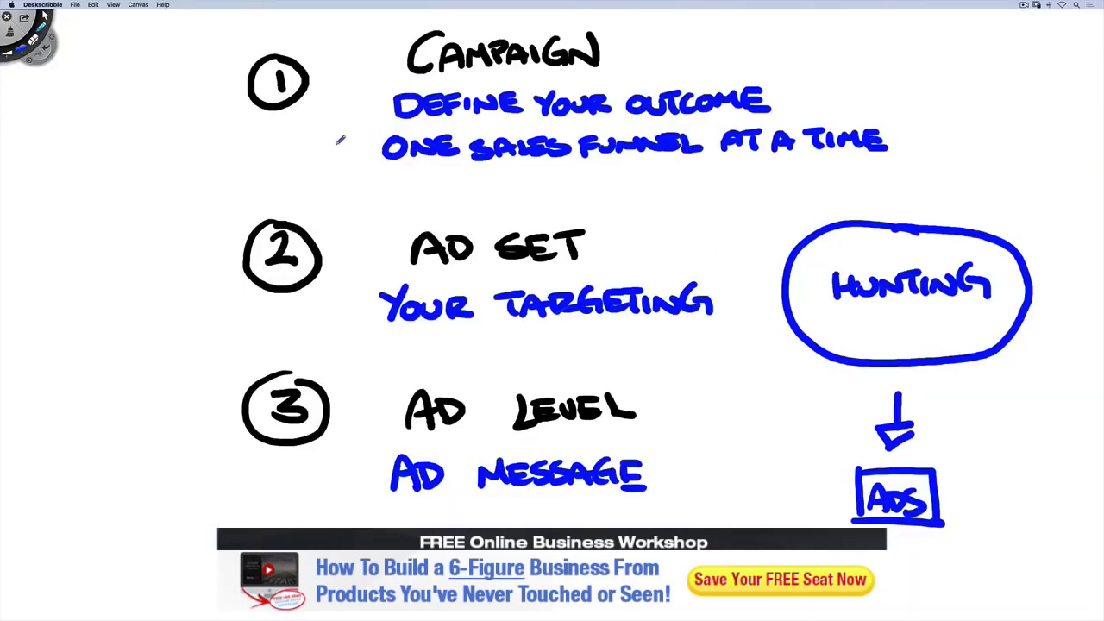
left_click(138, 4)
left_click(145, 31)
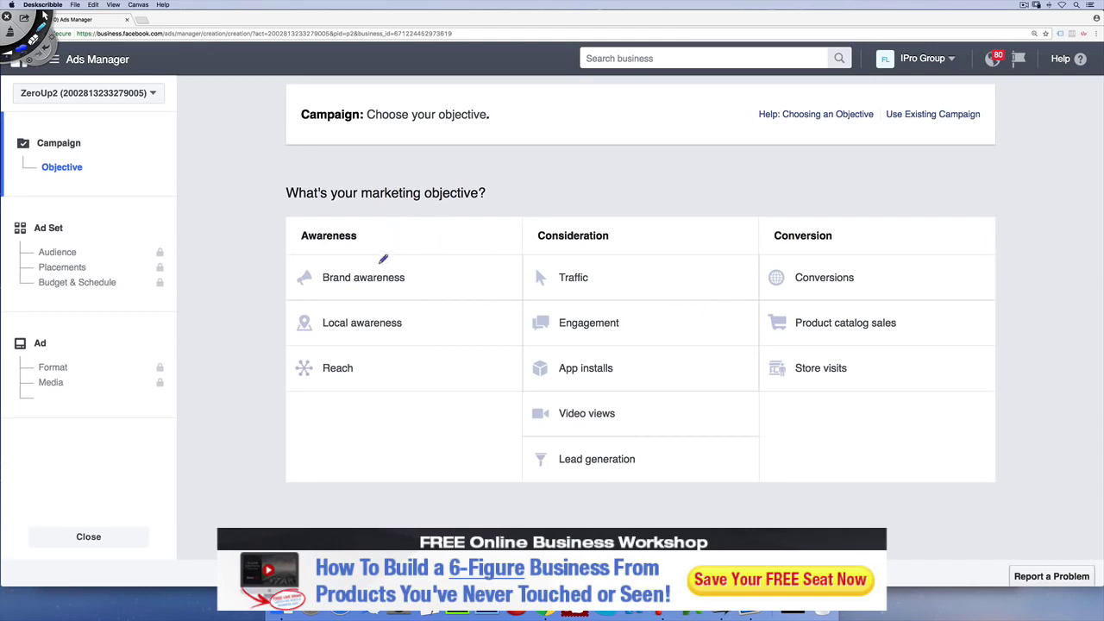
Draw an arrow from Brand awareness and annotate it with "LIKE", "7 DAYS" and "5"
mouse_move(375, 265)
left_mouse_down()
mouse_move(377, 244)
mouse_move(408, 223)
mouse_move(464, 215)
left_mouse_up()
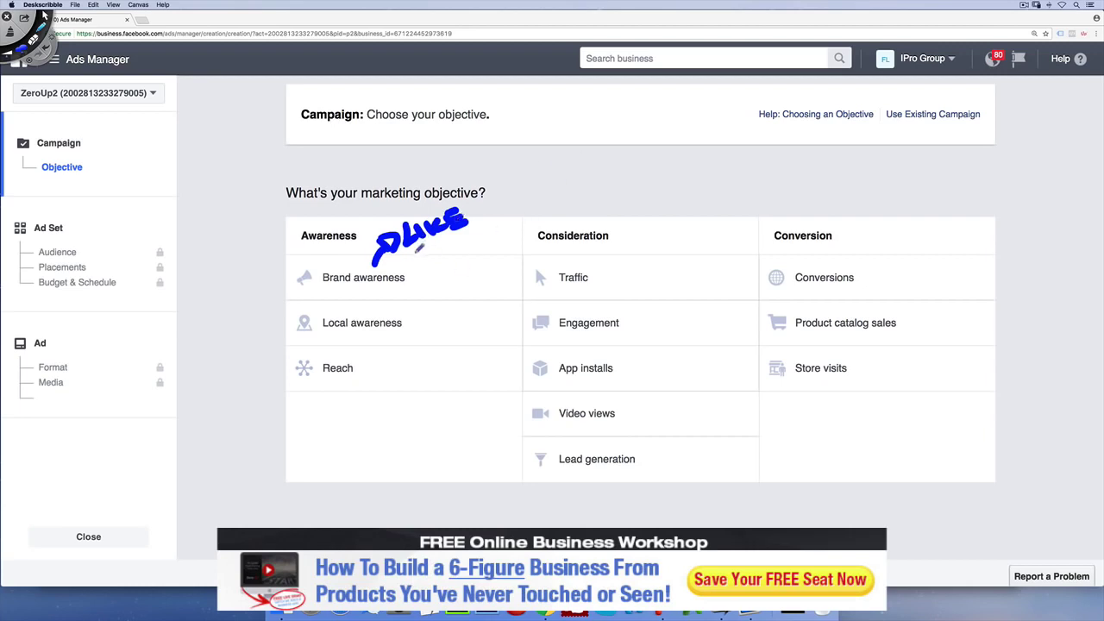
mouse_move(405, 252)
left_mouse_down()
mouse_move(431, 250)
mouse_move(420, 276)
mouse_move(492, 238)
mouse_move(498, 250)
left_mouse_up()
mouse_move(453, 279)
left_mouse_down()
mouse_move(440, 298)
mouse_move(457, 300)
mouse_move(484, 256)
left_mouse_up()
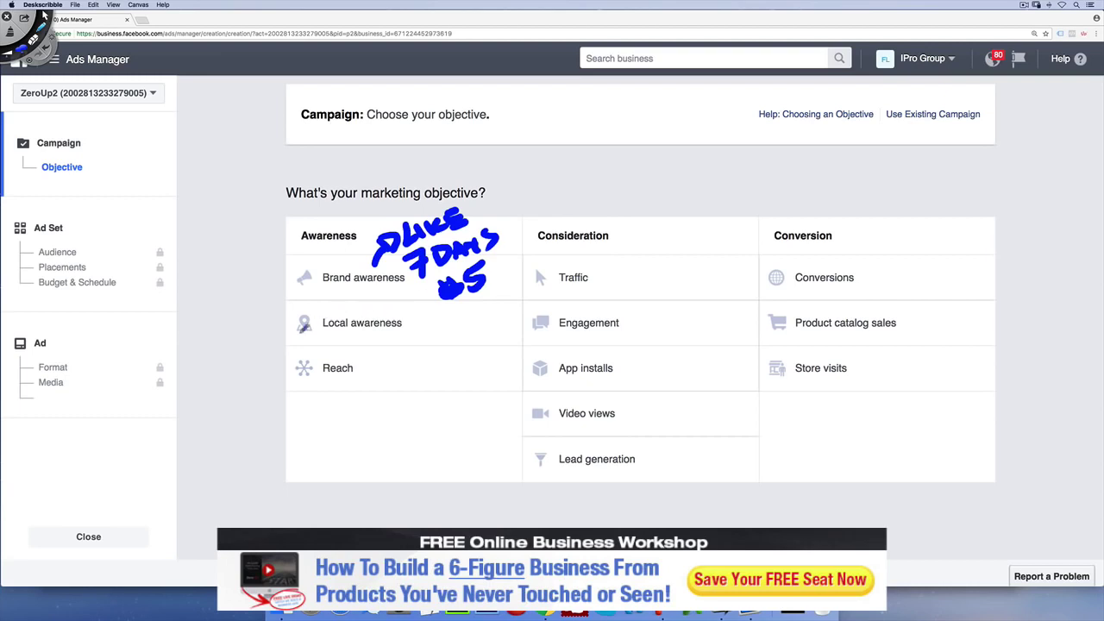
Strike out Local awareness and Reach, and write an underlined "SEE YOUR AD" with an arrow beneath Reach
left_click_drag(285, 324, 423, 317)
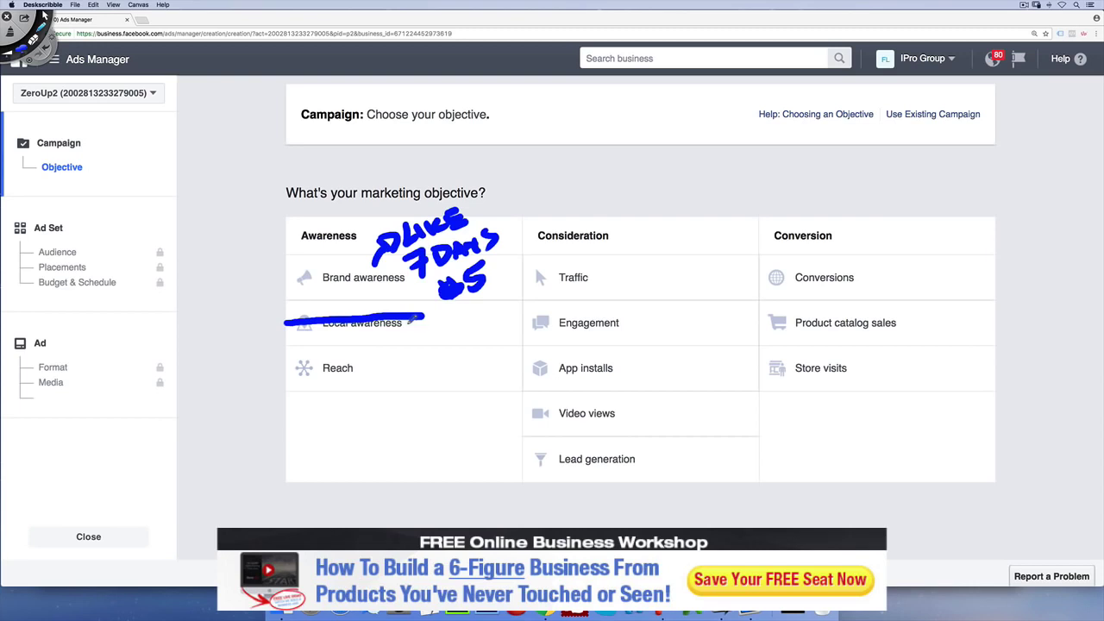
mouse_move(290, 379)
left_mouse_down()
mouse_move(310, 416)
mouse_move(355, 406)
mouse_move(363, 418)
mouse_move(369, 408)
mouse_move(355, 442)
mouse_move(444, 415)
left_mouse_up()
left_click_drag(350, 480, 460, 422)
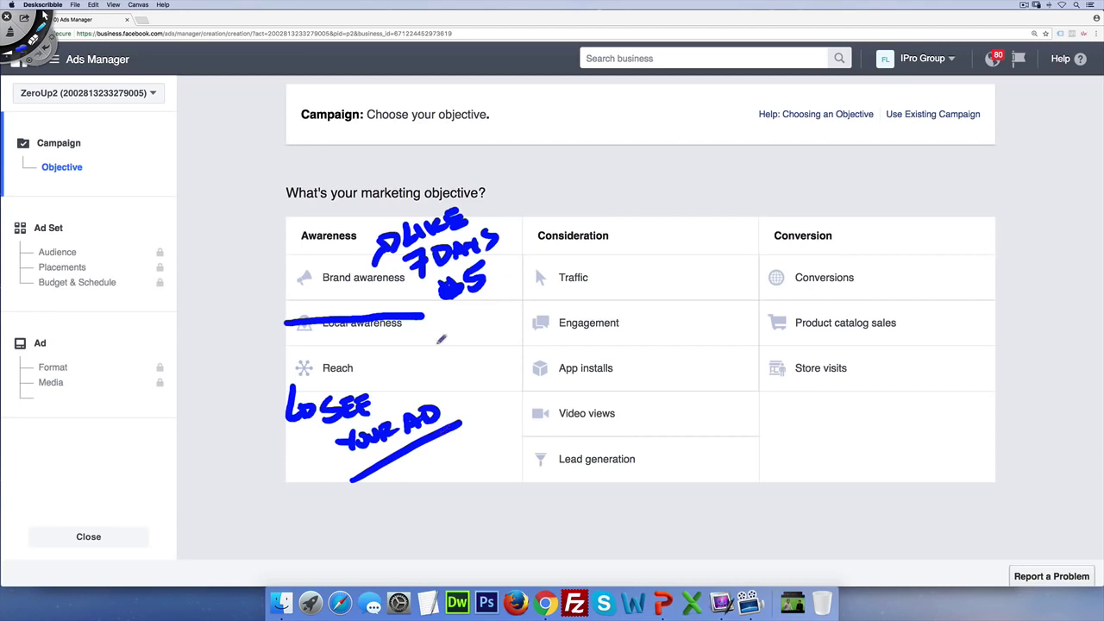
left_click_drag(286, 370, 365, 368)
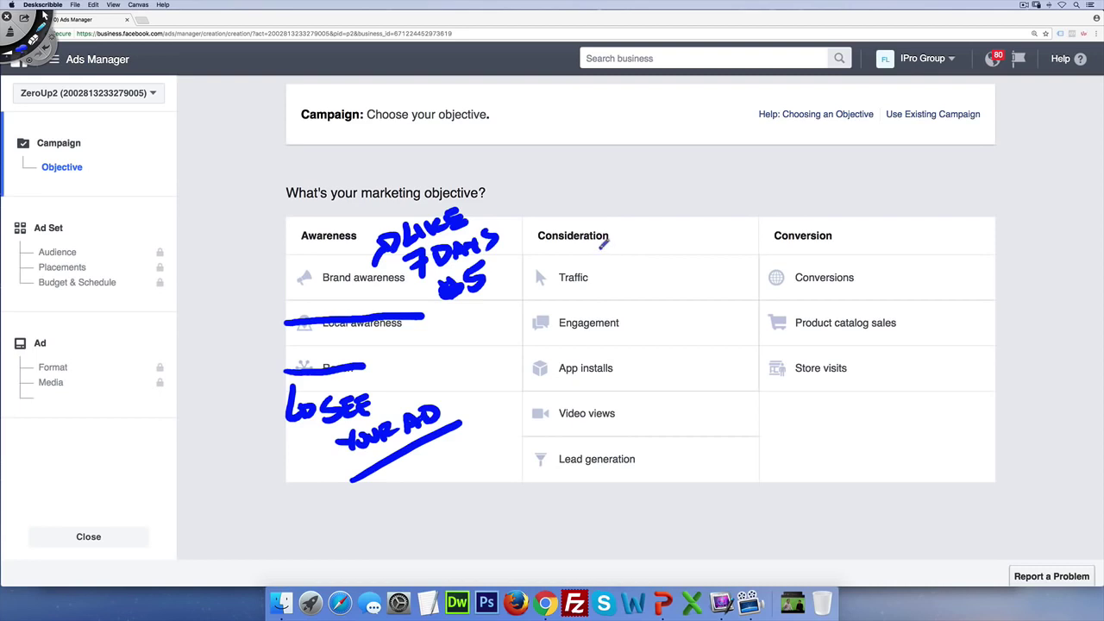
Annotate Traffic with "LINK" and a strike-through, and Engagement with "PPE" and a check mark
mouse_move(601, 242)
left_mouse_down()
mouse_move(637, 250)
mouse_move(647, 231)
mouse_move(673, 232)
left_mouse_up()
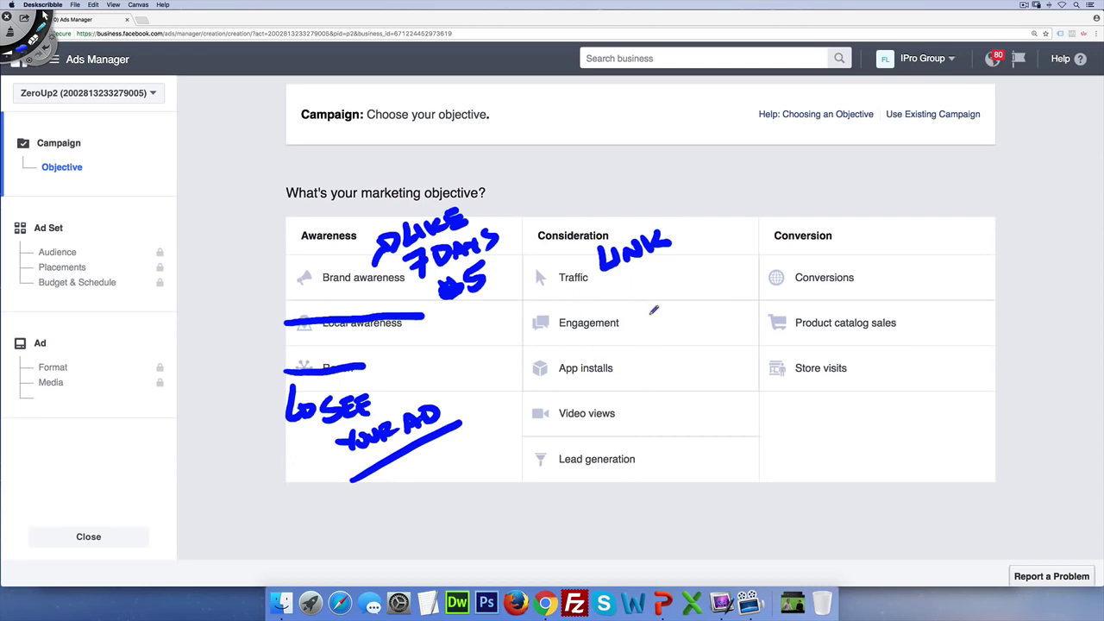
mouse_move(636, 308)
left_mouse_down()
mouse_move(640, 321)
mouse_move(687, 304)
mouse_move(673, 330)
left_mouse_up()
left_click_drag(673, 330, 692, 328)
left_click_drag(674, 317, 686, 319)
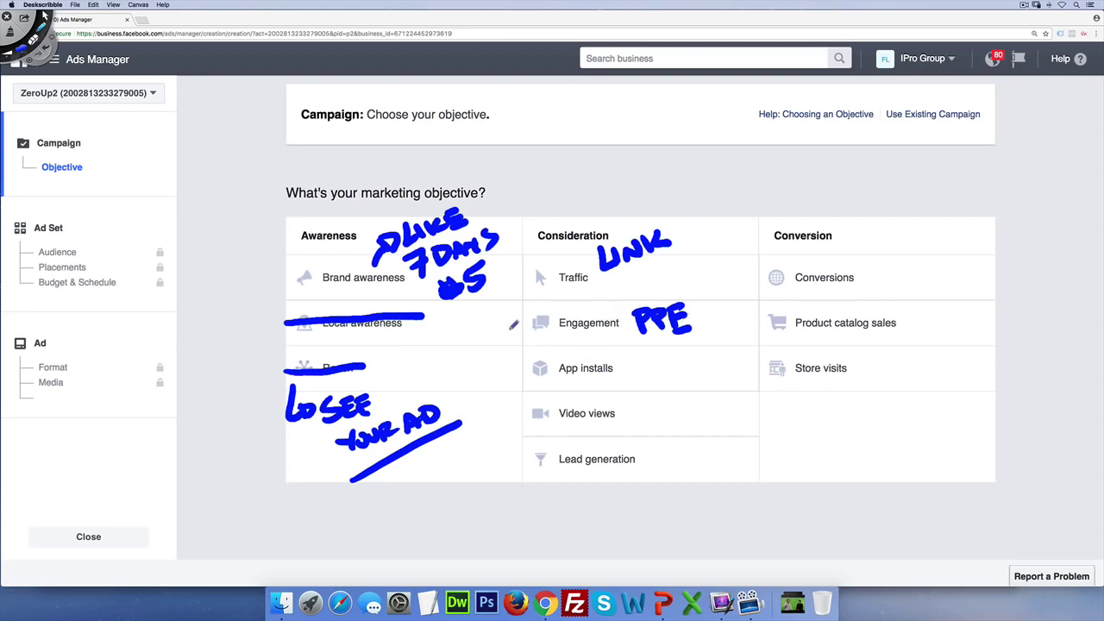
mouse_move(508, 327)
left_mouse_down()
mouse_move(525, 339)
mouse_move(596, 274)
left_mouse_up()
left_click(526, 280)
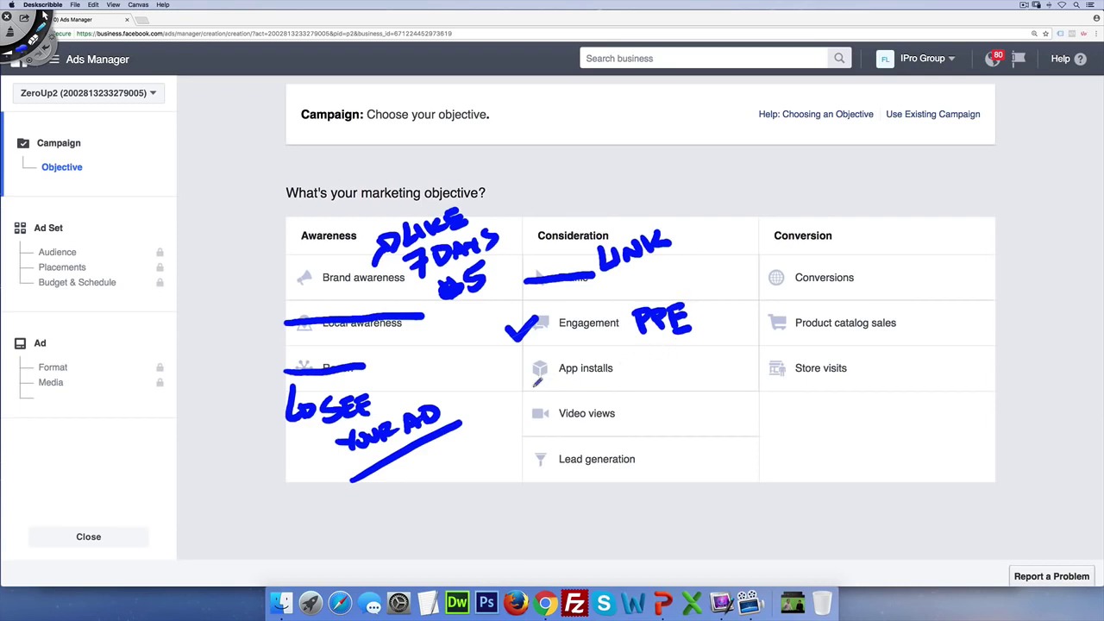
Underline App installs and label it "APP STORE", and write "VIEW 3 SECS" beside Video views
left_click_drag(523, 390, 630, 375)
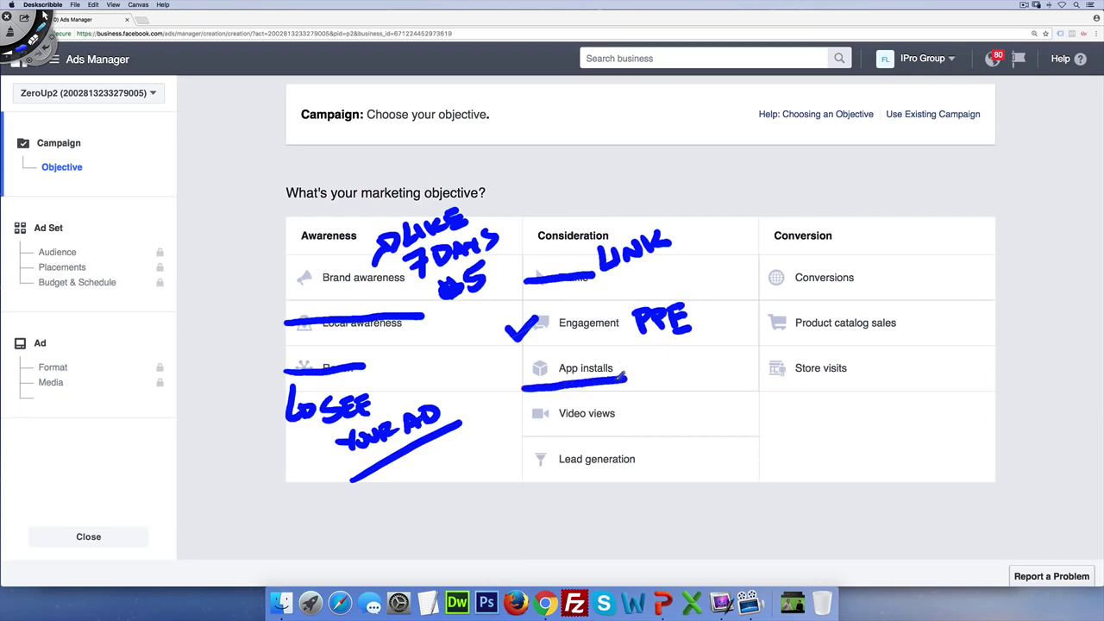
mouse_move(633, 373)
left_mouse_down()
mouse_move(646, 354)
mouse_move(682, 346)
mouse_move(673, 388)
mouse_move(745, 365)
left_mouse_up()
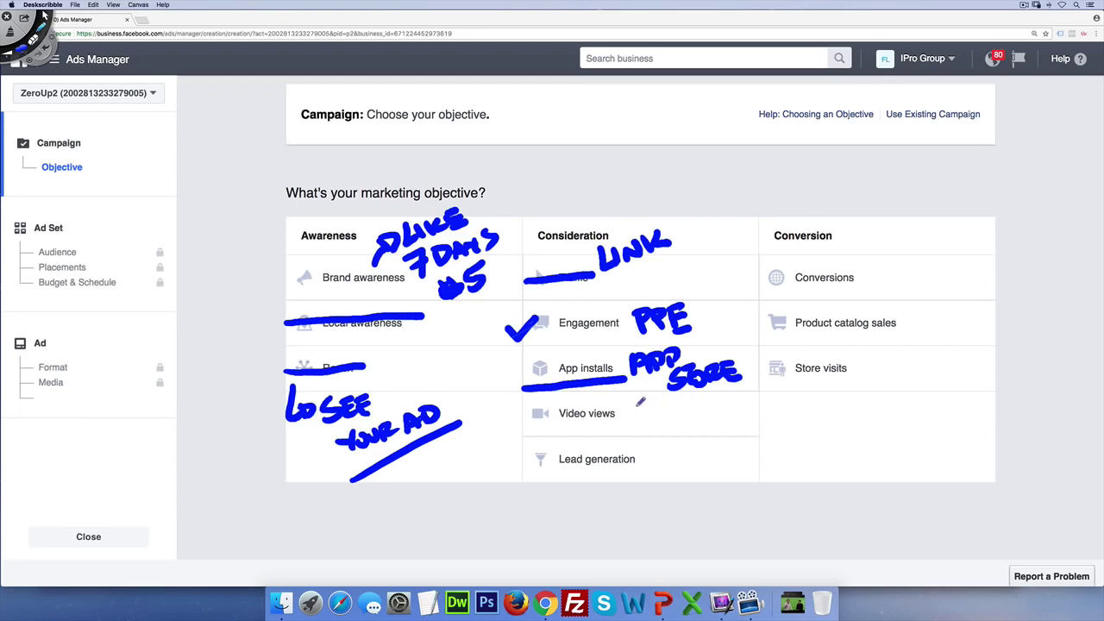
mouse_move(625, 397)
left_mouse_down()
mouse_move(648, 395)
mouse_move(663, 418)
mouse_move(683, 419)
mouse_move(707, 396)
left_mouse_up()
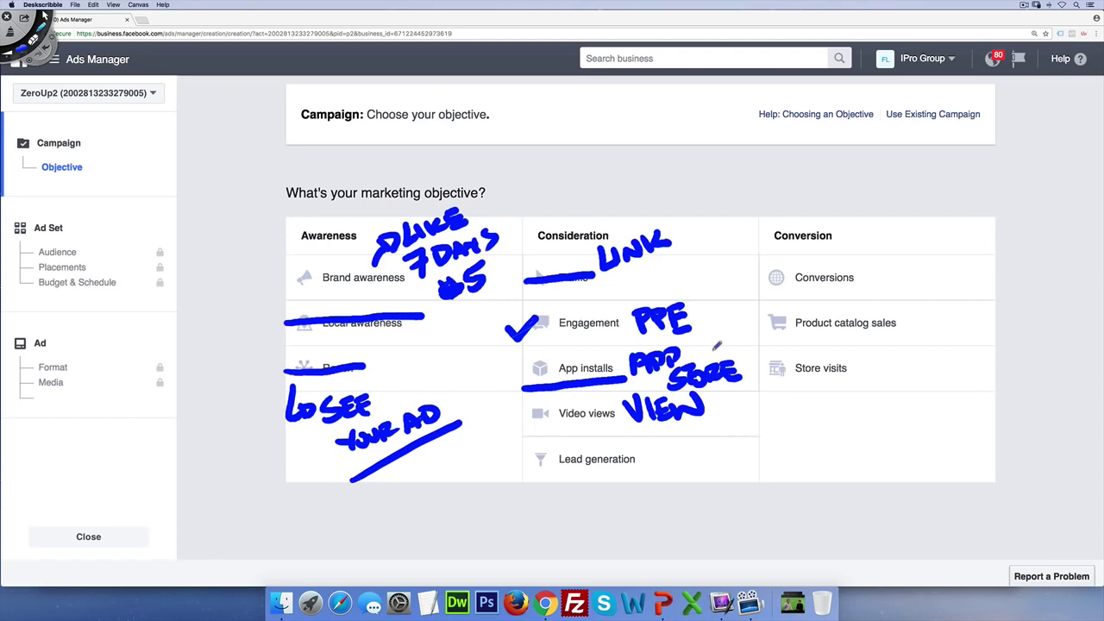
mouse_move(678, 421)
left_mouse_down()
mouse_move(690, 440)
mouse_move(749, 435)
left_mouse_up()
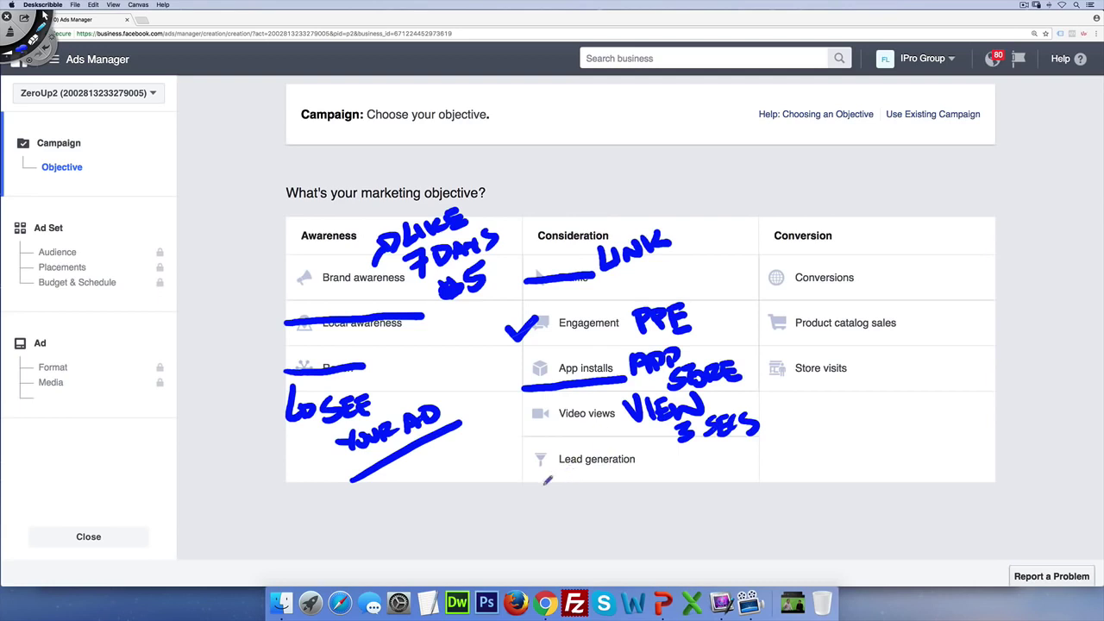
Write "GO WATCH IT HERE!" in blue beneath the Lead generation objective
mouse_move(552, 477)
left_mouse_down()
mouse_move(544, 507)
mouse_move(573, 483)
mouse_move(641, 490)
mouse_move(689, 480)
mouse_move(714, 494)
mouse_move(738, 467)
left_mouse_up()
left_click_drag(725, 469, 725, 495)
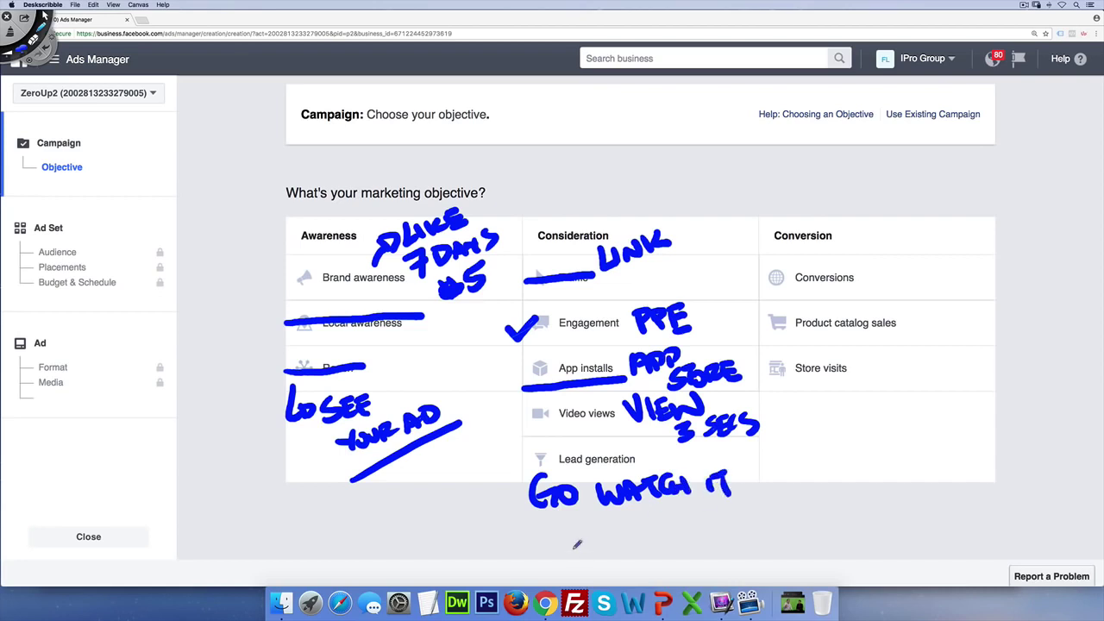
mouse_move(545, 532)
left_mouse_down()
mouse_move(544, 556)
mouse_move(561, 542)
left_mouse_up()
left_click_drag(561, 532, 559, 554)
mouse_move(571, 535)
left_mouse_down()
mouse_move(573, 551)
mouse_move(628, 531)
mouse_move(640, 549)
mouse_move(657, 528)
left_mouse_up()
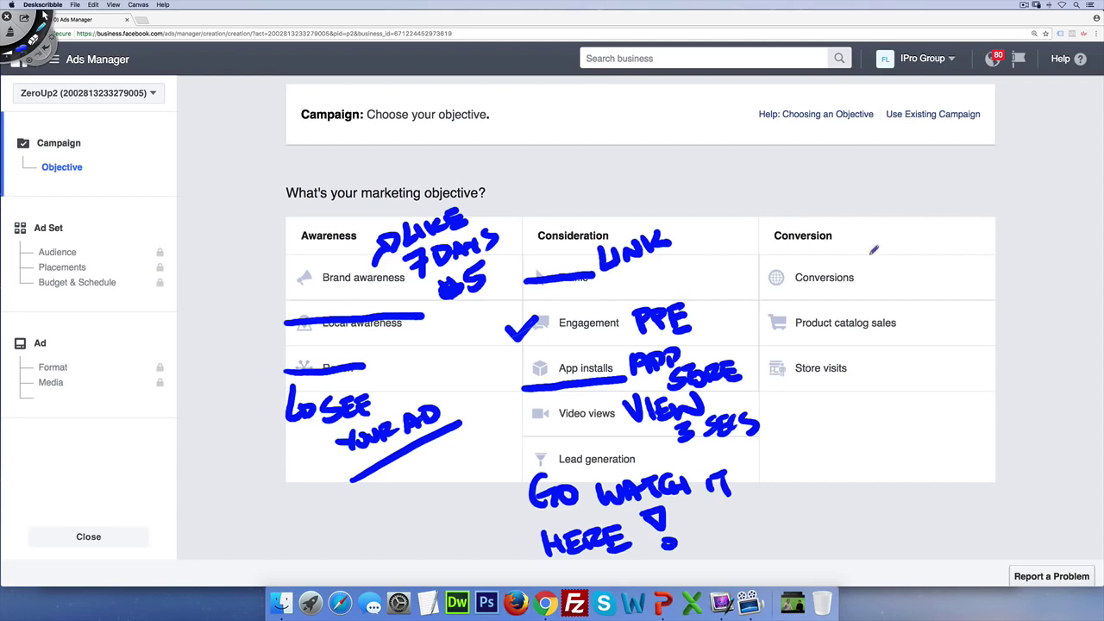
Write "FB PIXEL" beside the Conversion heading, with an arrow leading to "STANDARD EVENT" beneath it
left_click_drag(875, 233, 875, 259)
mouse_move(875, 234)
left_mouse_down()
mouse_move(898, 258)
mouse_move(920, 253)
left_mouse_up()
mouse_move(919, 231)
left_mouse_down()
mouse_move(902, 255)
mouse_move(933, 241)
left_mouse_up()
mouse_move(940, 233)
left_mouse_down()
mouse_move(943, 251)
mouse_move(959, 249)
left_mouse_up()
mouse_move(892, 203)
left_mouse_down()
mouse_move(894, 226)
mouse_move(915, 198)
left_mouse_up()
left_click_drag(894, 216, 908, 222)
left_click_drag(908, 200, 932, 221)
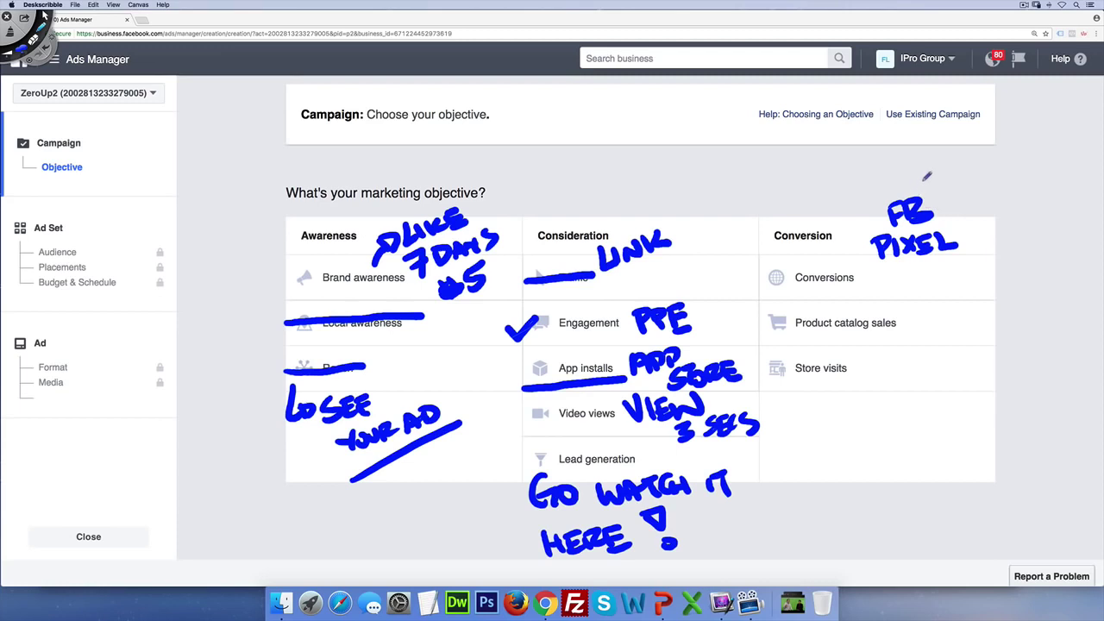
mouse_move(872, 270)
left_mouse_down()
mouse_move(883, 293)
mouse_move(933, 266)
mouse_move(1012, 252)
mouse_move(1021, 260)
left_mouse_up()
mouse_move(959, 281)
left_mouse_down()
mouse_move(960, 300)
mouse_move(1005, 278)
mouse_move(1012, 292)
mouse_move(1044, 261)
left_mouse_up()
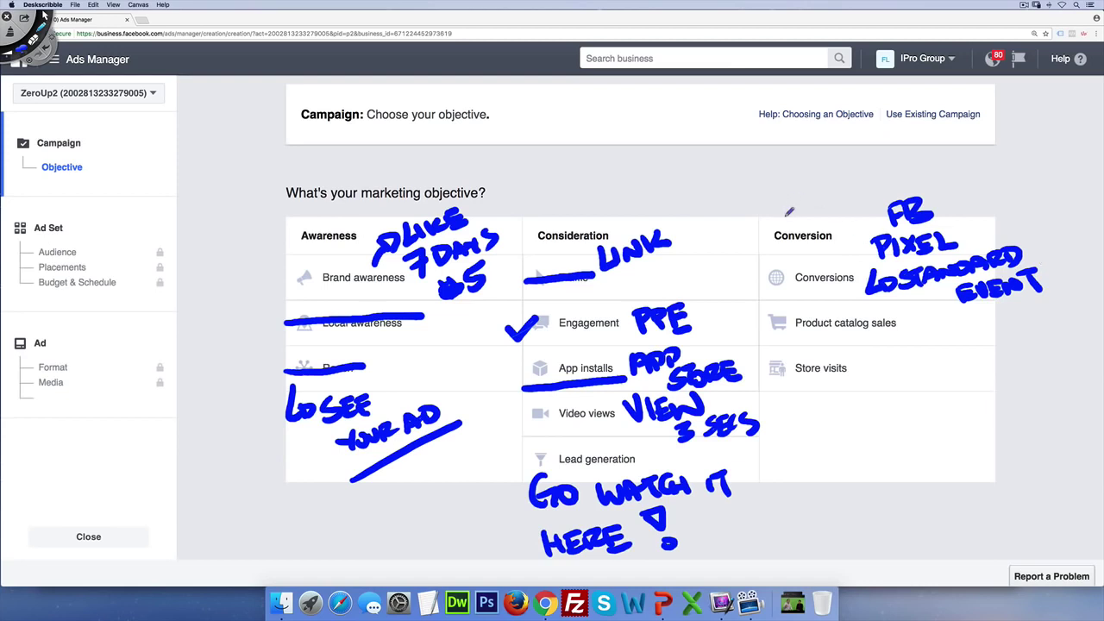
Draw a box around the Conversions objective and write "PURCHASE" above the Conversion heading
left_click_drag(767, 253, 765, 298)
mouse_move(760, 259)
left_mouse_down()
mouse_move(841, 245)
mouse_move(866, 291)
mouse_move(787, 313)
left_mouse_up()
mouse_move(785, 191)
left_mouse_down()
mouse_move(786, 217)
mouse_move(789, 206)
left_mouse_up()
mouse_move(799, 190)
left_mouse_down()
mouse_move(833, 195)
mouse_move(846, 172)
mouse_move(863, 183)
mouse_move(941, 158)
left_mouse_up()
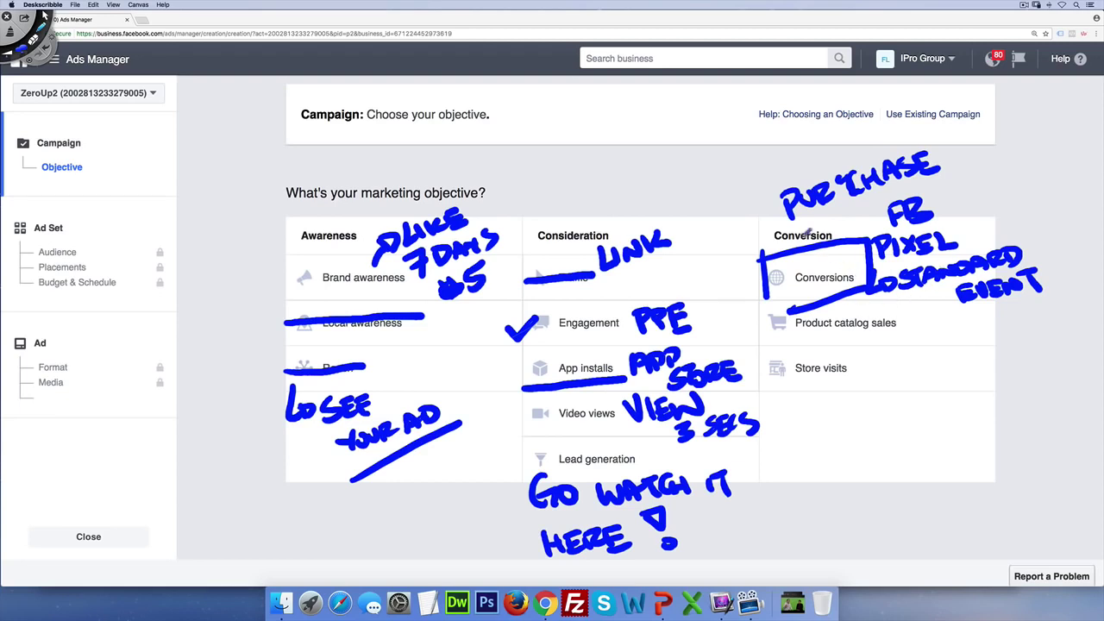
Underline "PURCHASE" with an arrow leading to the Conversions box and write "ECOM" beside Product catalog sales
left_click_drag(805, 232, 946, 179)
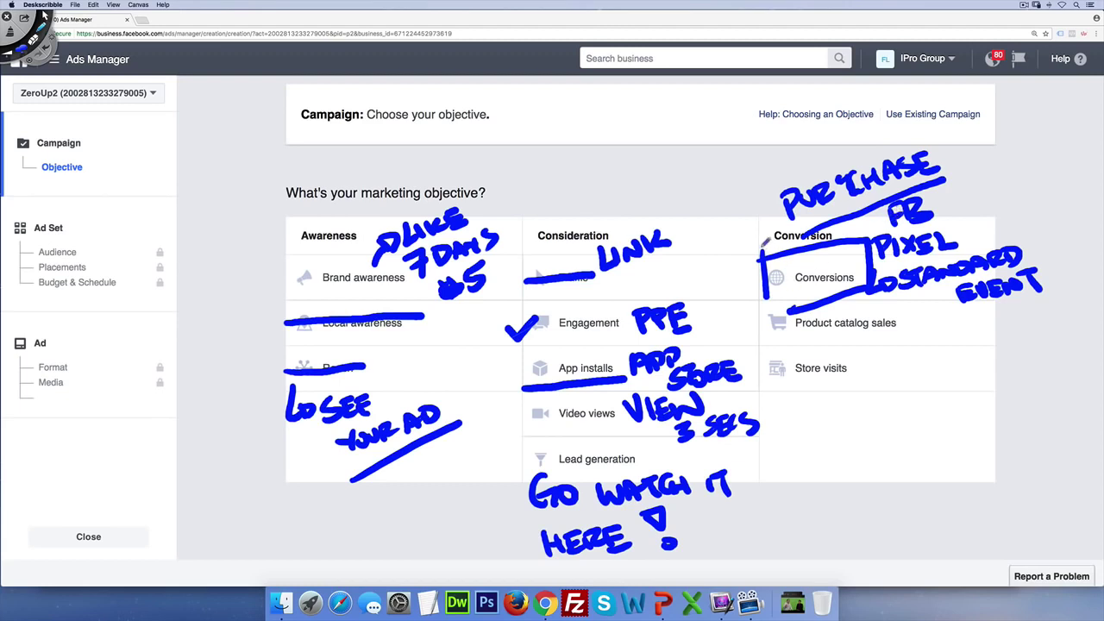
mouse_move(762, 223)
left_mouse_down()
mouse_move(770, 255)
mouse_move(781, 248)
left_mouse_up()
mouse_move(920, 317)
left_mouse_down()
mouse_move(931, 313)
mouse_move(949, 338)
mouse_move(999, 310)
left_mouse_up()
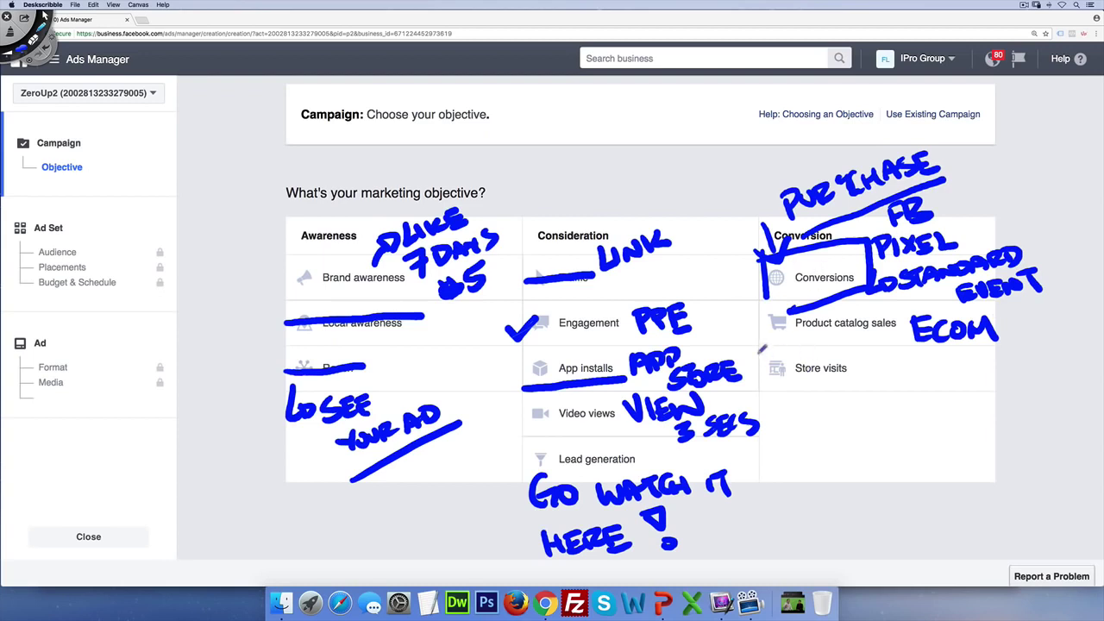
Draw a box around the Store visits objective and branch it to the handwritten labels "CALL" and "DIRECTION"
mouse_move(762, 347)
left_mouse_down()
mouse_move(761, 399)
mouse_move(869, 387)
mouse_move(763, 399)
left_mouse_up()
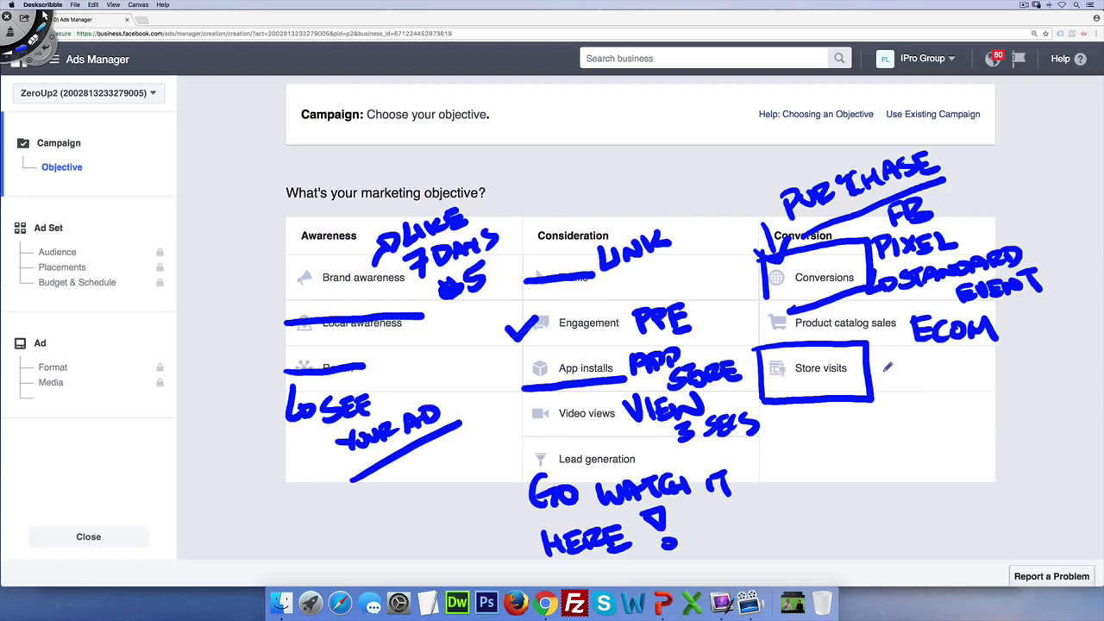
mouse_move(880, 374)
left_mouse_down()
mouse_move(899, 368)
mouse_move(904, 400)
left_mouse_up()
mouse_move(918, 362)
left_mouse_down()
mouse_move(916, 373)
mouse_move(975, 375)
mouse_move(934, 405)
mouse_move(975, 389)
mouse_move(1039, 386)
left_mouse_up()
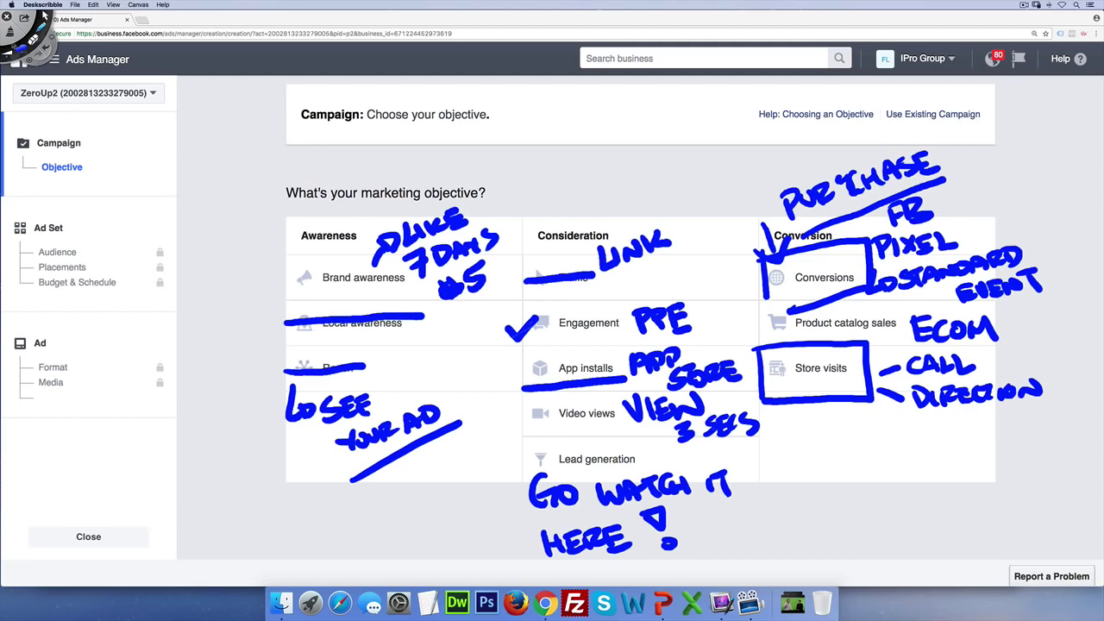
Clear all handwritten annotations and draw a fresh blue box around the Conversions objective
left_click(43, 13)
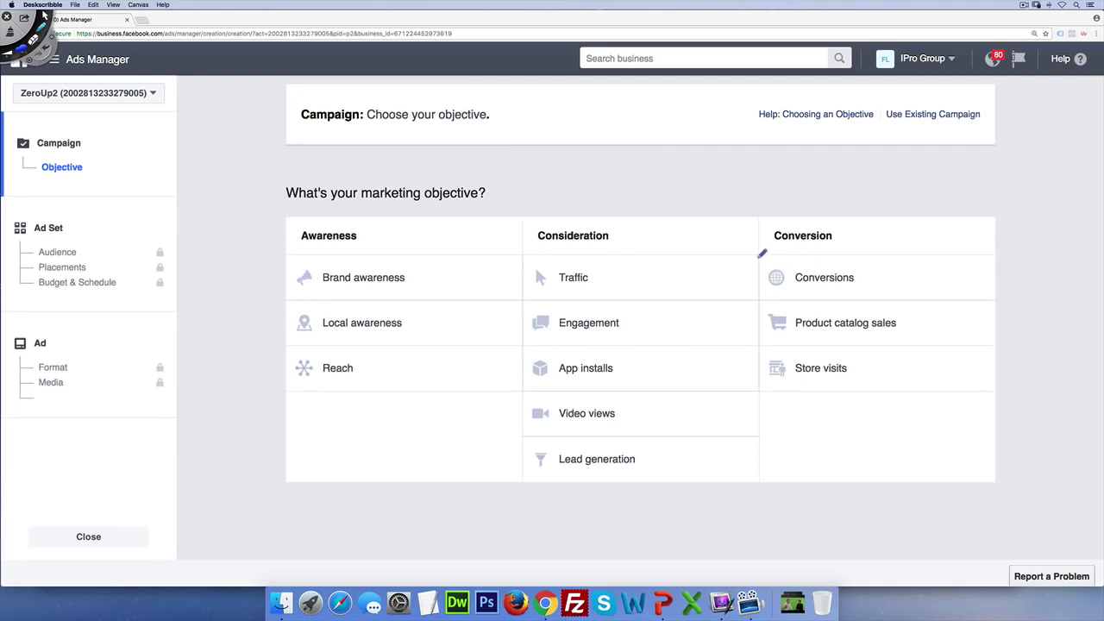
mouse_move(756, 252)
left_mouse_down()
mouse_move(759, 296)
mouse_move(796, 297)
mouse_move(878, 290)
mouse_move(876, 252)
mouse_move(760, 249)
mouse_move(758, 300)
left_mouse_up()
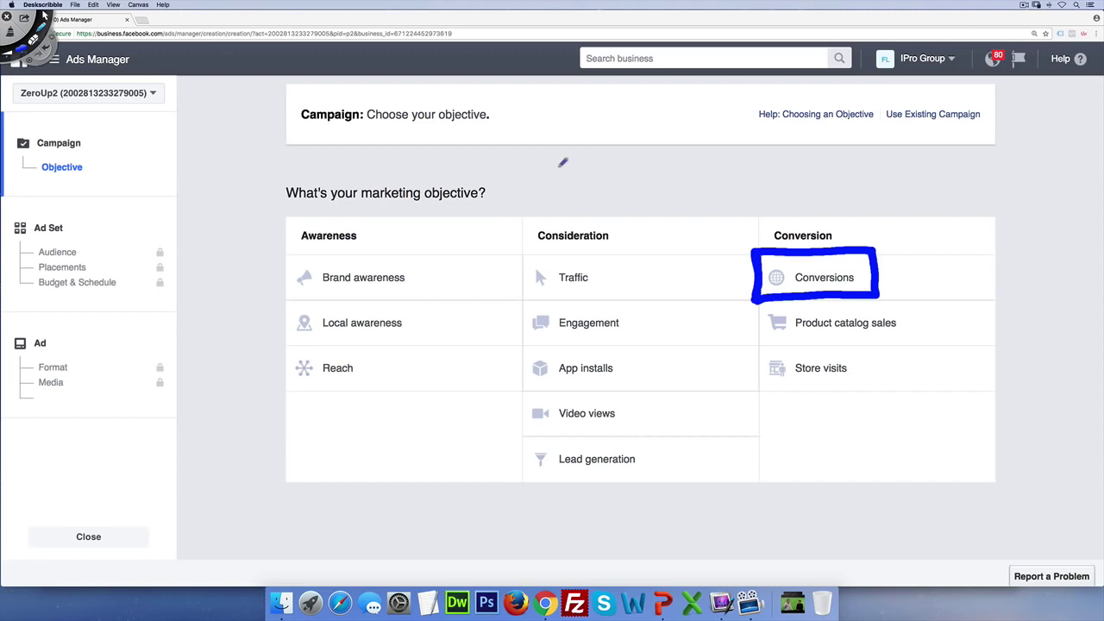
Erase the box and exit the drawing overlay, and choose Conversions as the campaign objective with its campaign name selected
left_click(9, 34)
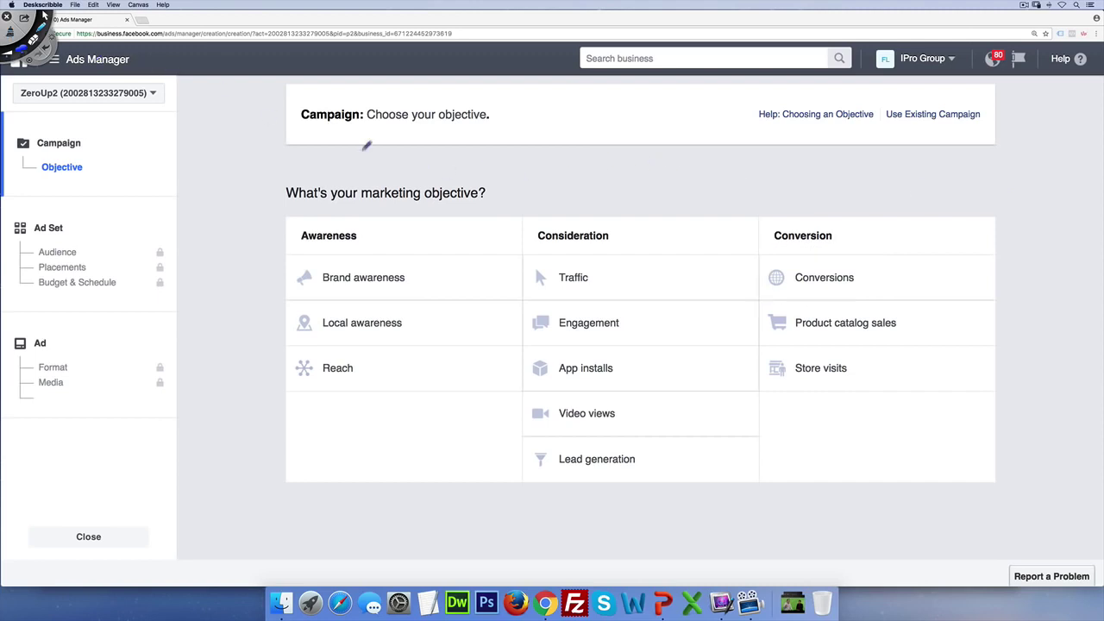
left_click(8, 17)
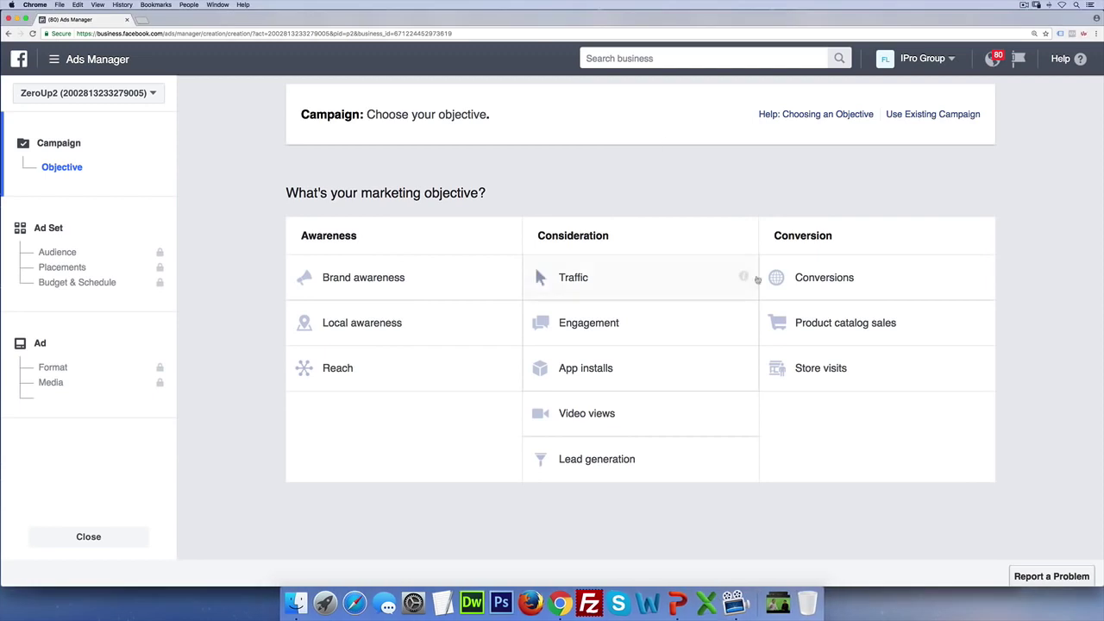
left_click(823, 279)
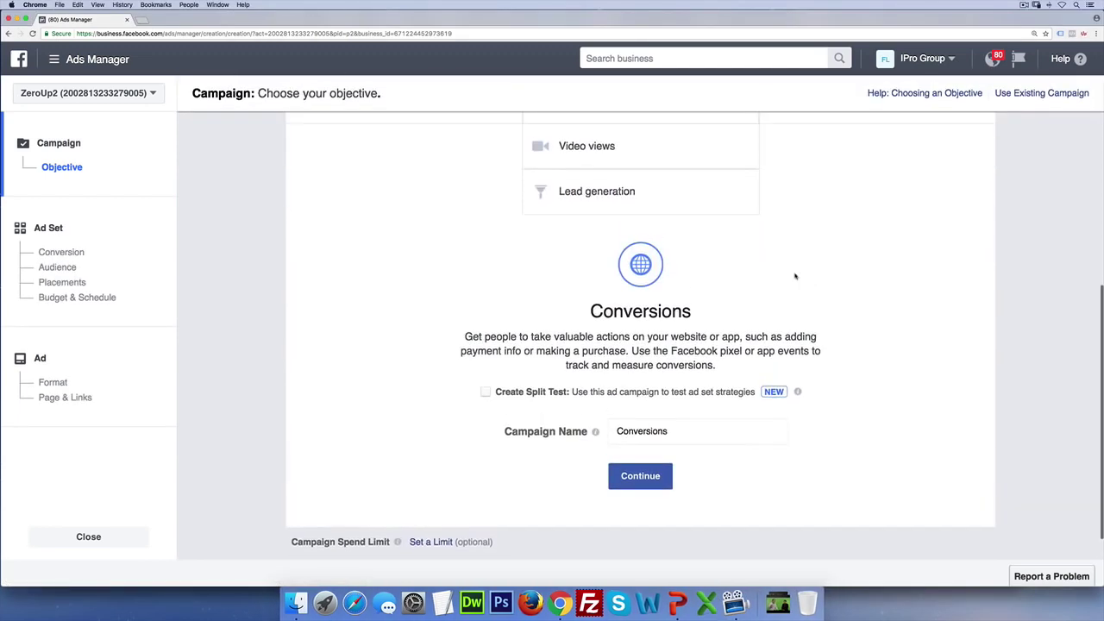
double_click(623, 431)
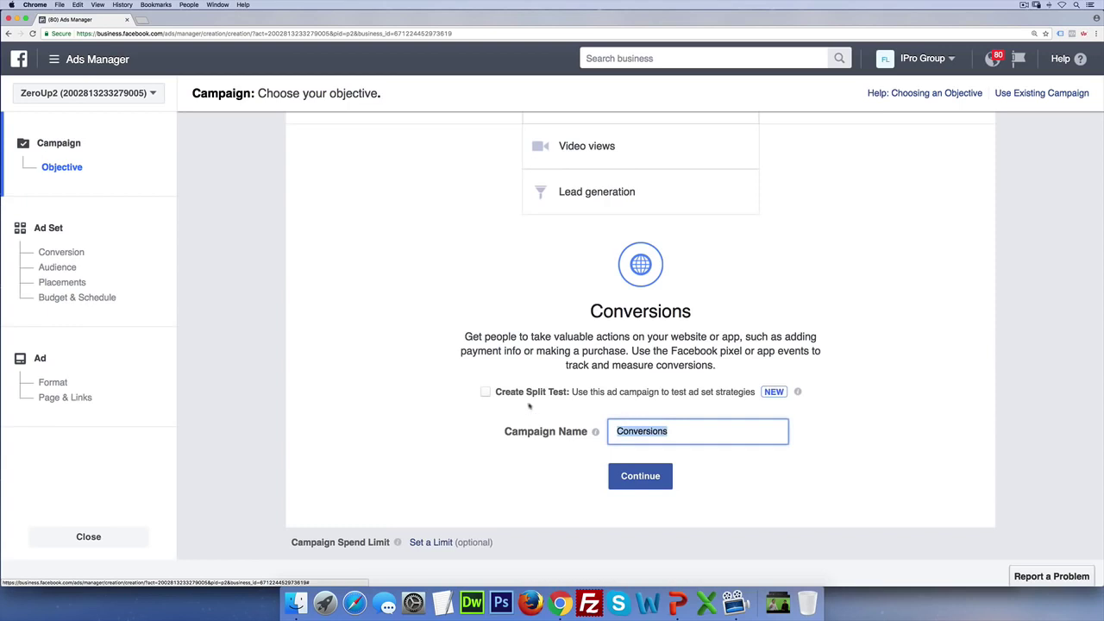
Open watchcount.com in a new browser tab
left_click(144, 20)
type("watchco")
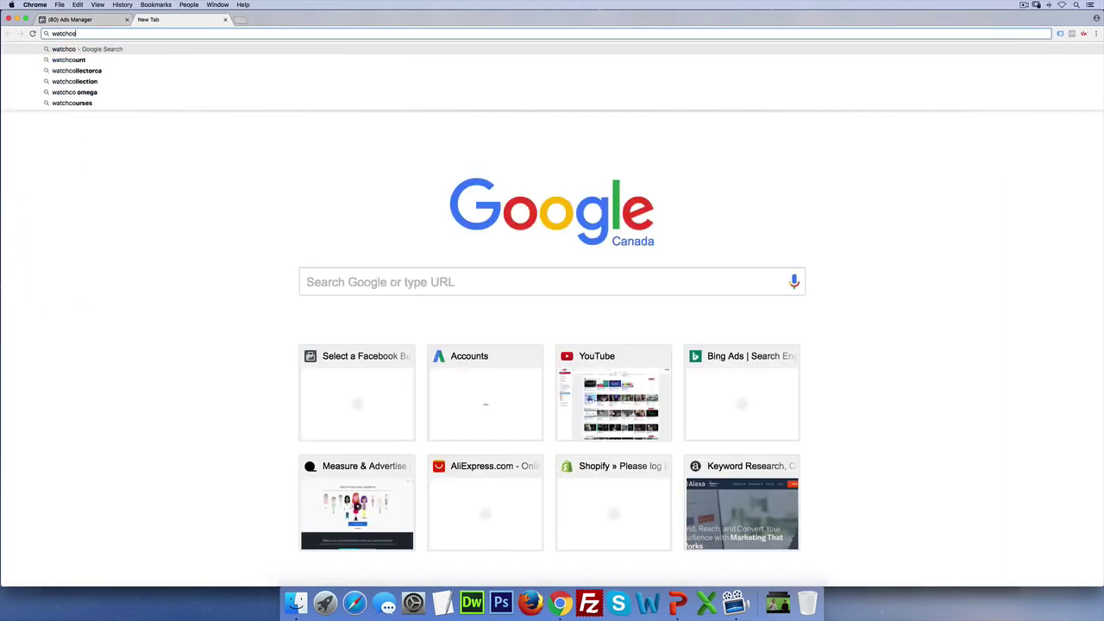
type("unt.com")
key("Return")
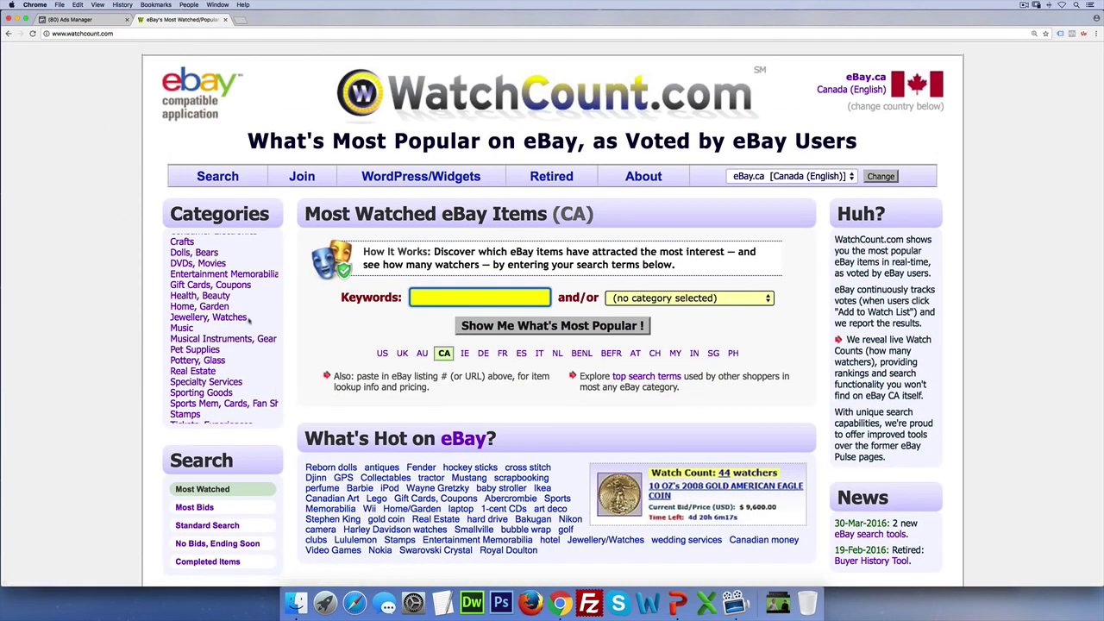
Look through the list of eBay product categories on the WatchCount home page
scroll(246, 321, "down", 3)
scroll(243, 322, "up", 4)
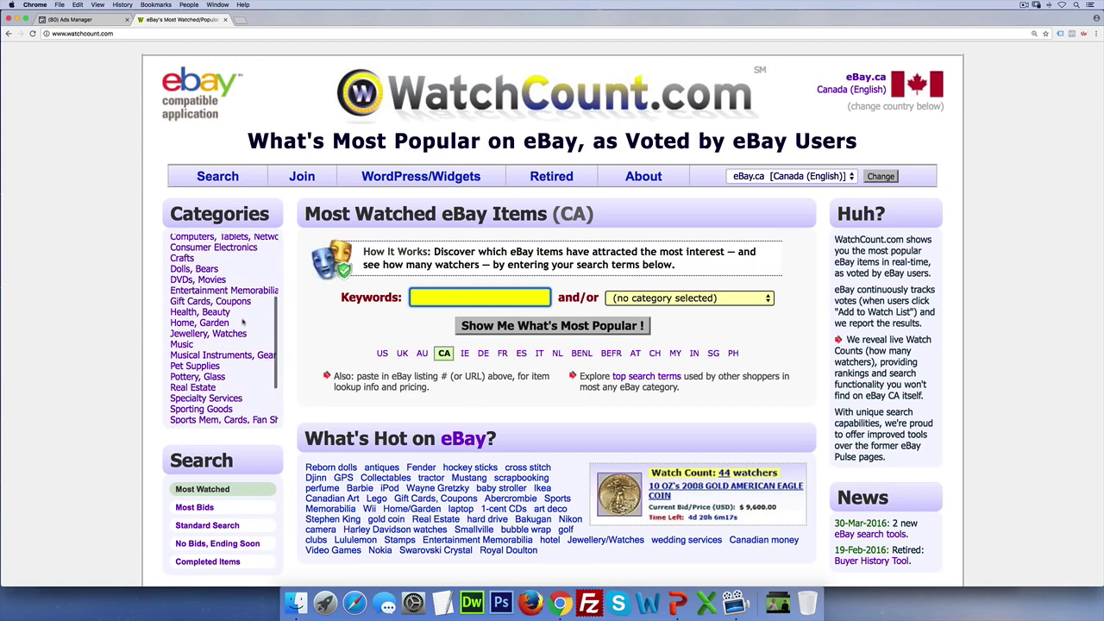
scroll(243, 321, "up", 4)
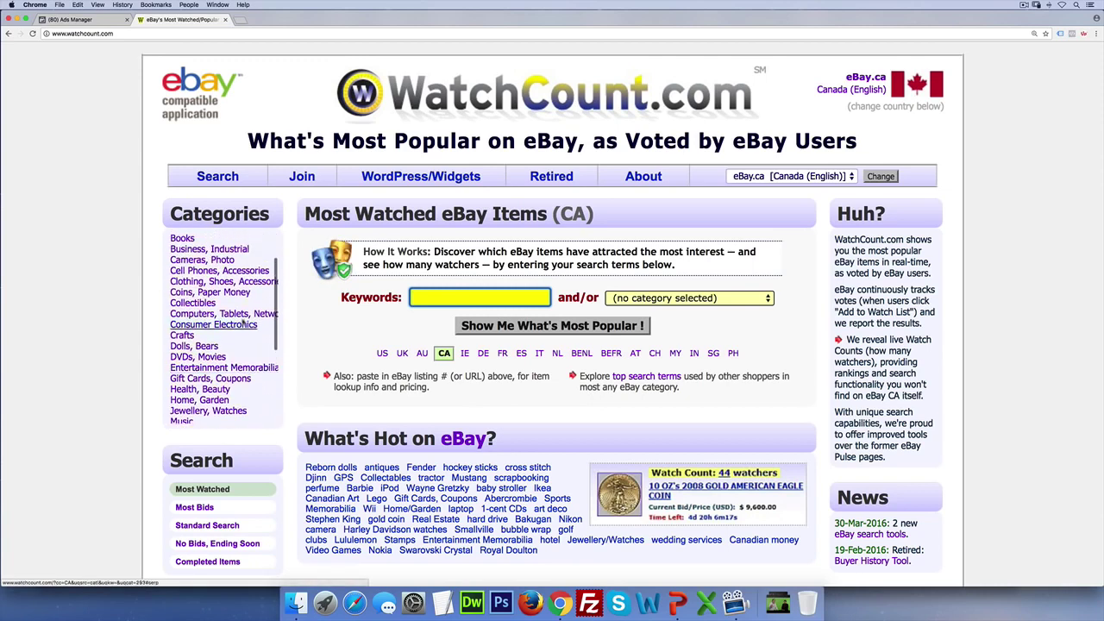
scroll(243, 322, "up", 3)
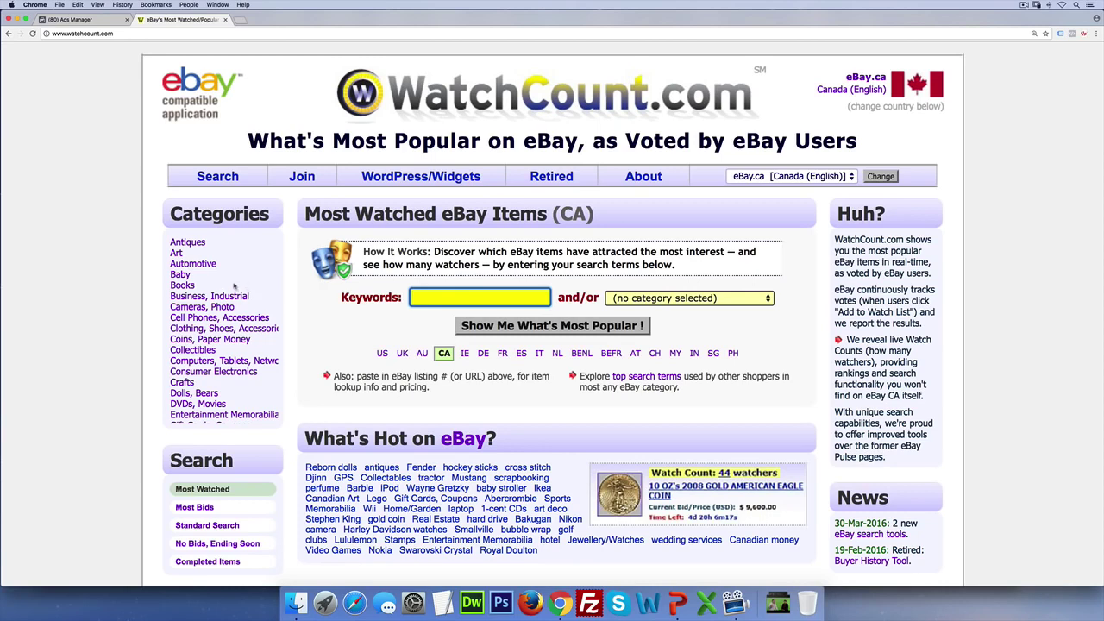
scroll(233, 286, "down", 5)
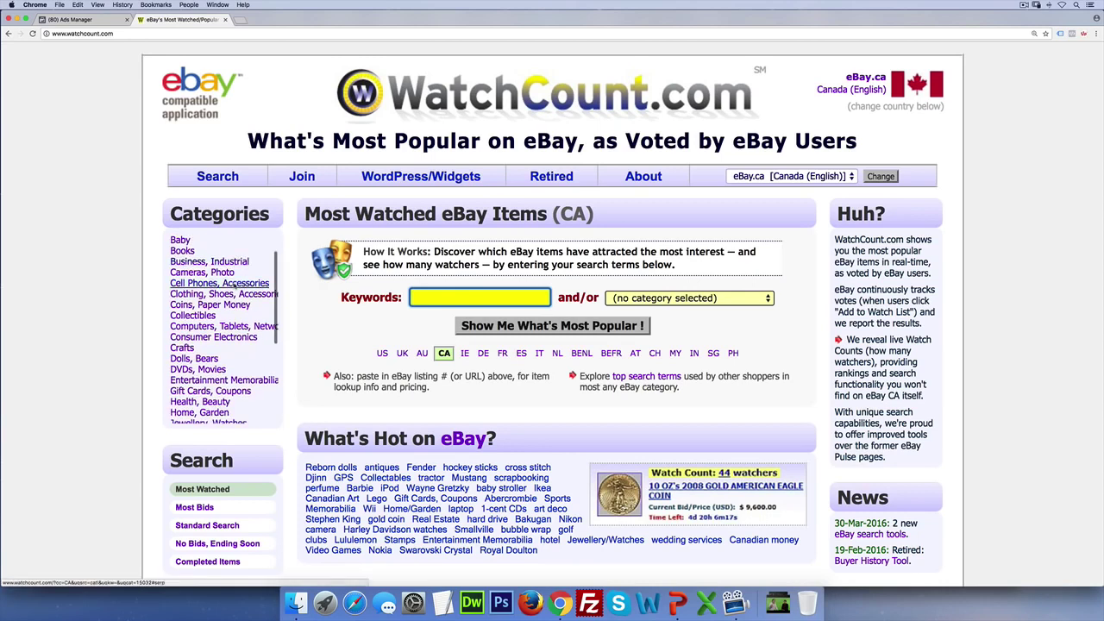
scroll(233, 286, "up", 5)
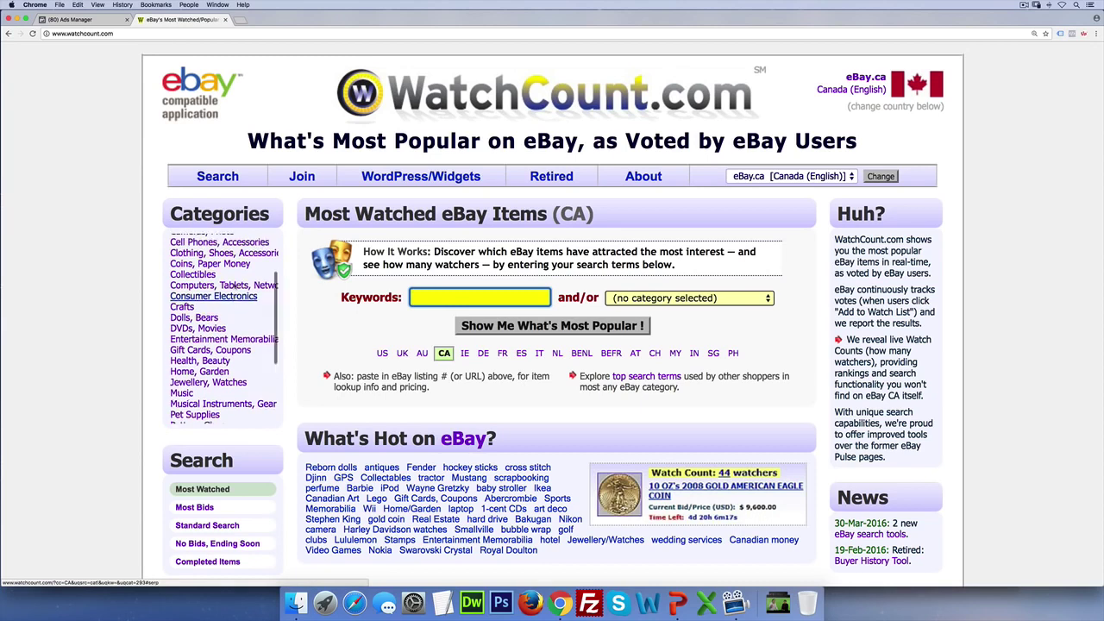
scroll(233, 286, "down", 4)
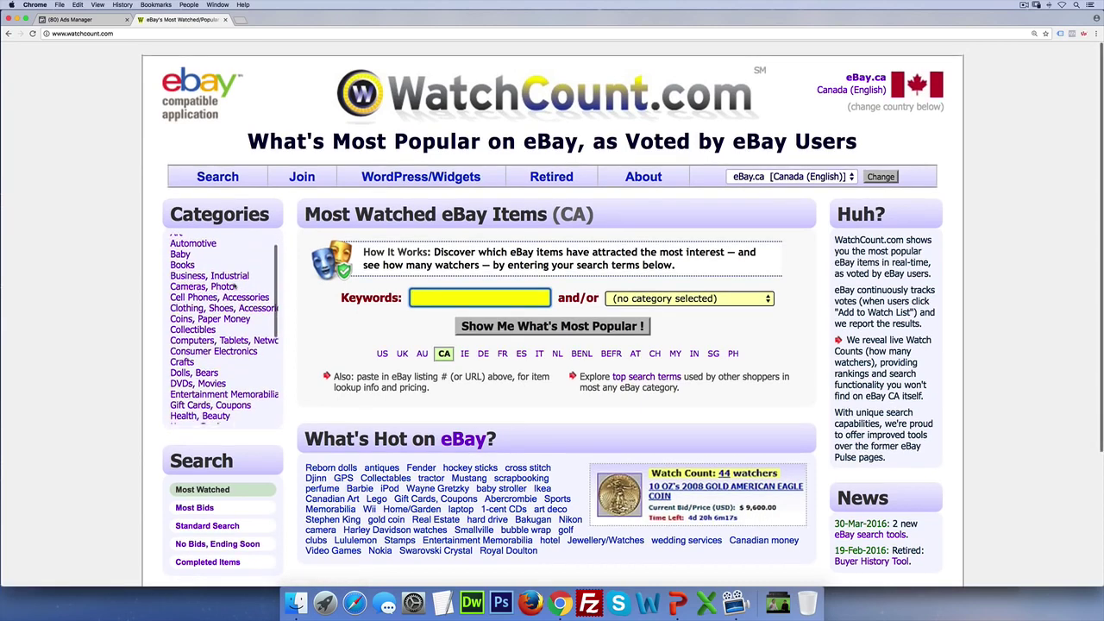
scroll(233, 287, "down", 1)
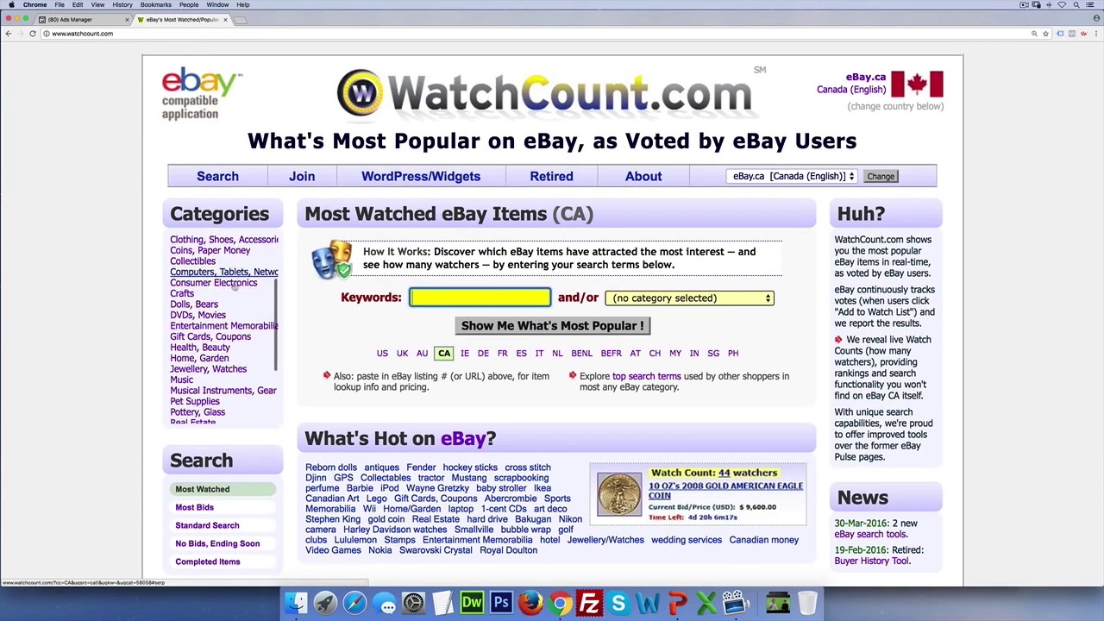
Switch WatchCount to the US eBay site and open the most watched items in the Home, Garden category
left_click(219, 359)
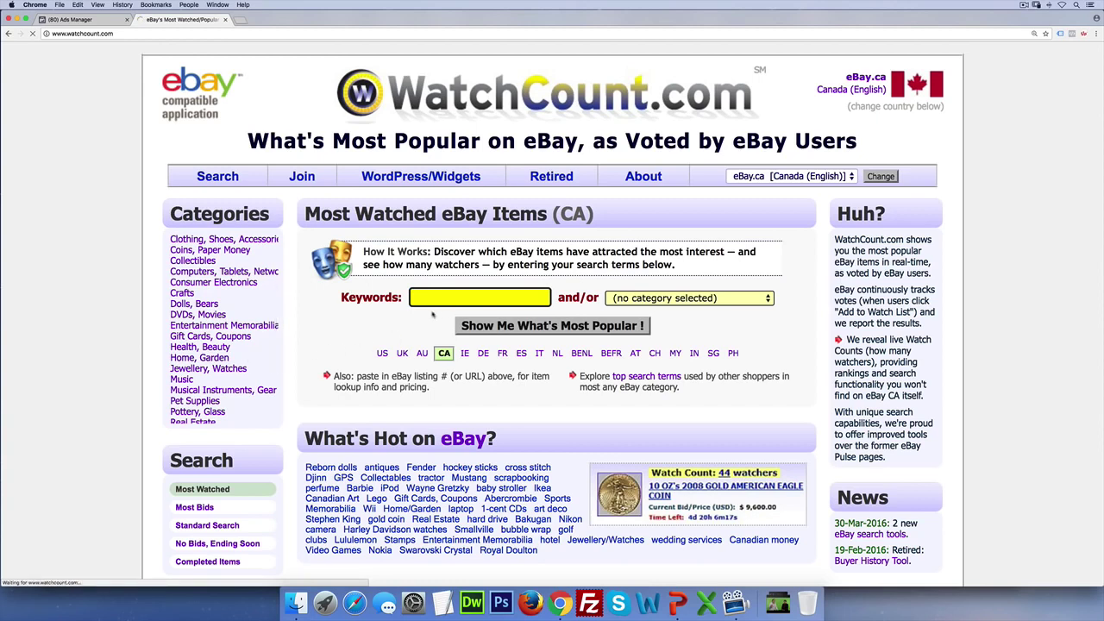
left_click(382, 350)
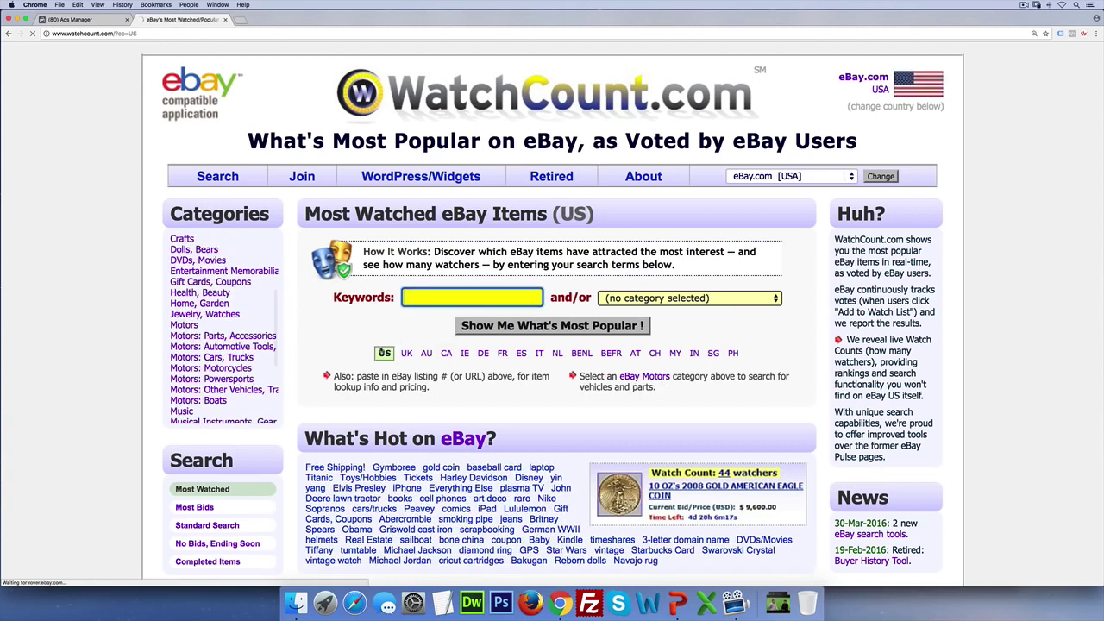
scroll(229, 320, "down", 2)
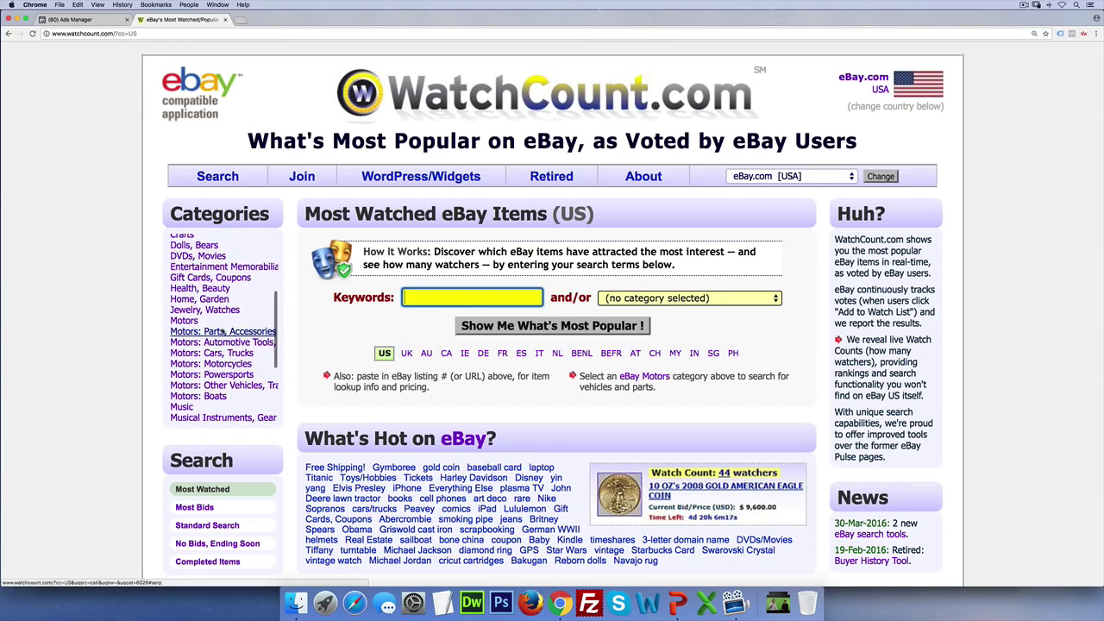
left_click(222, 307)
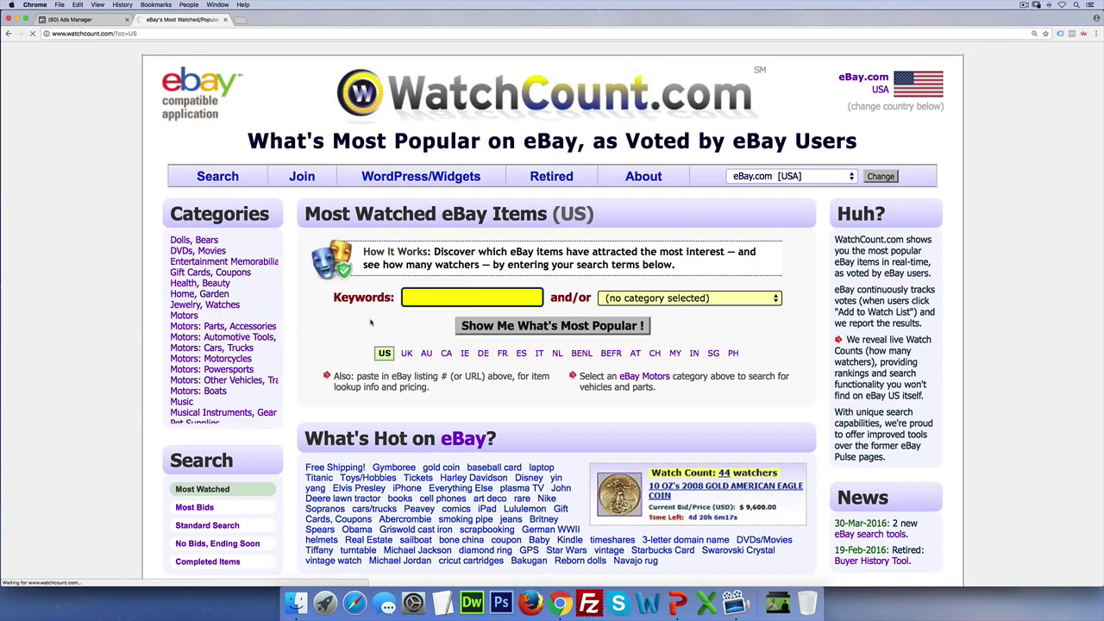
Examine the most watched items and highlight the past sales figure of the Tactical Police SWAT LED flashlight
scroll(371, 323, "down", 5)
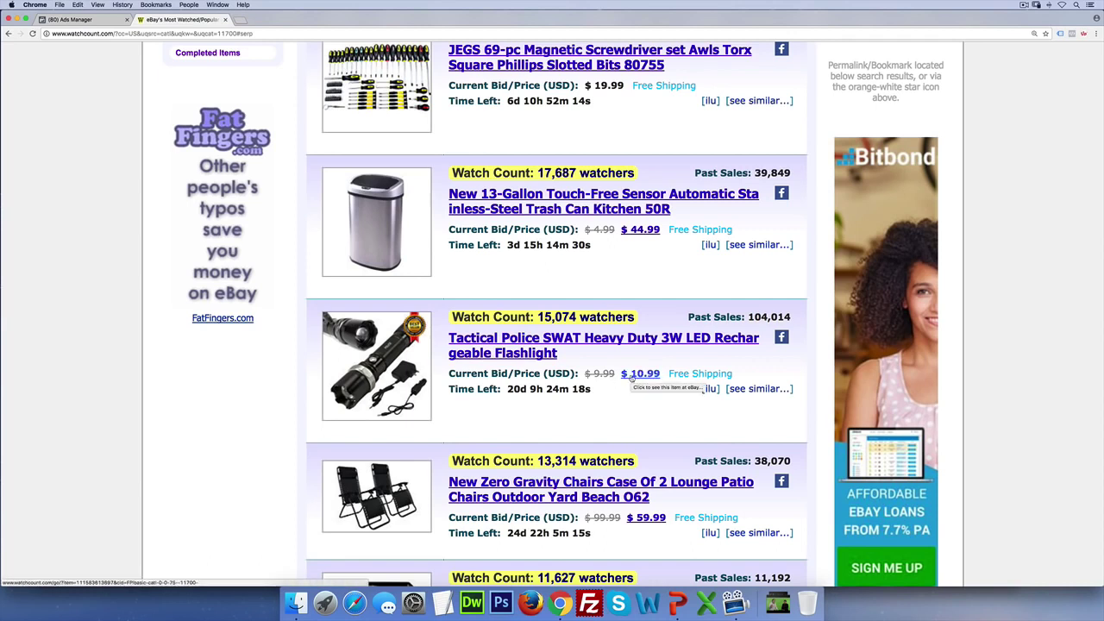
left_click_drag(748, 317, 791, 317)
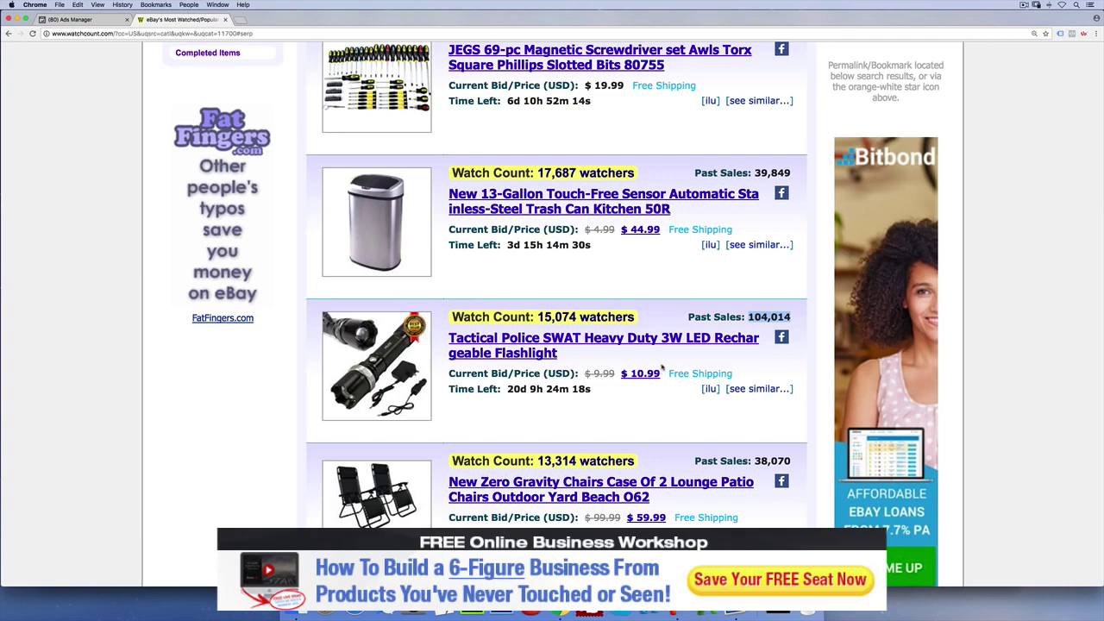
Open aliexpress.com in another new browser tab
left_click(245, 21)
type("aliexpress.com")
key("Return")
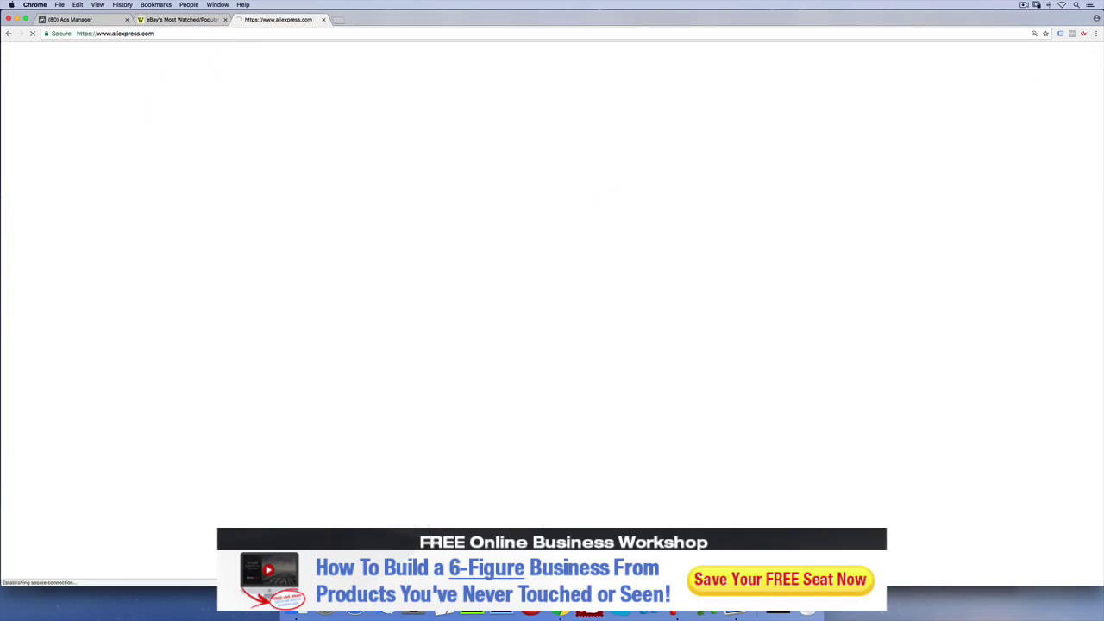
Search AliExpress for "tactical led flashlight"
left_click(285, 110)
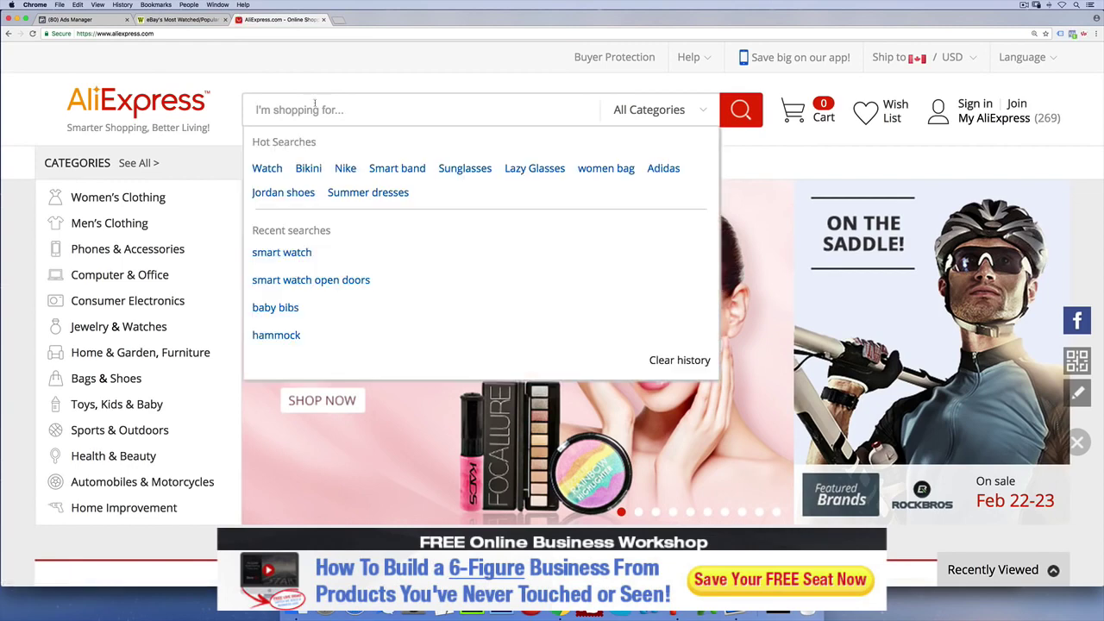
type("tactica")
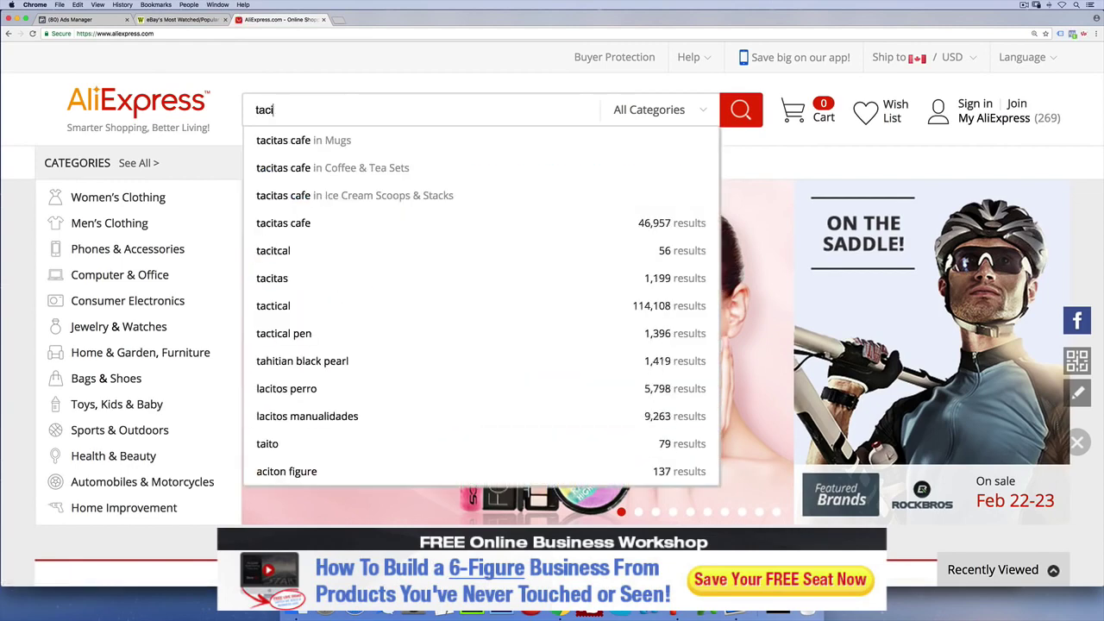
type("l led flashlight")
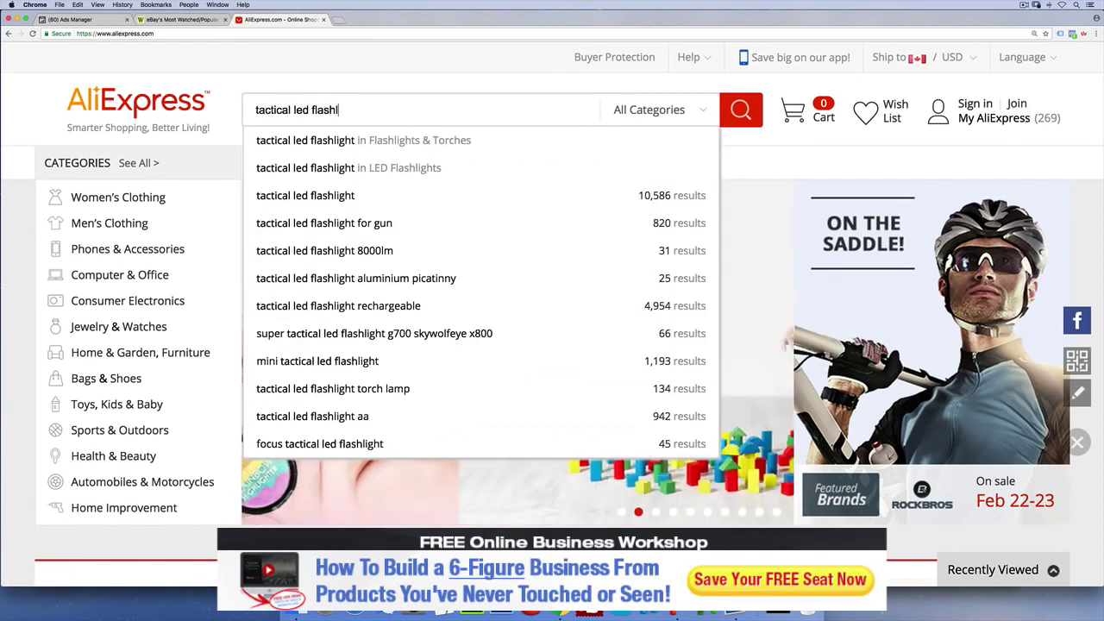
key("Return")
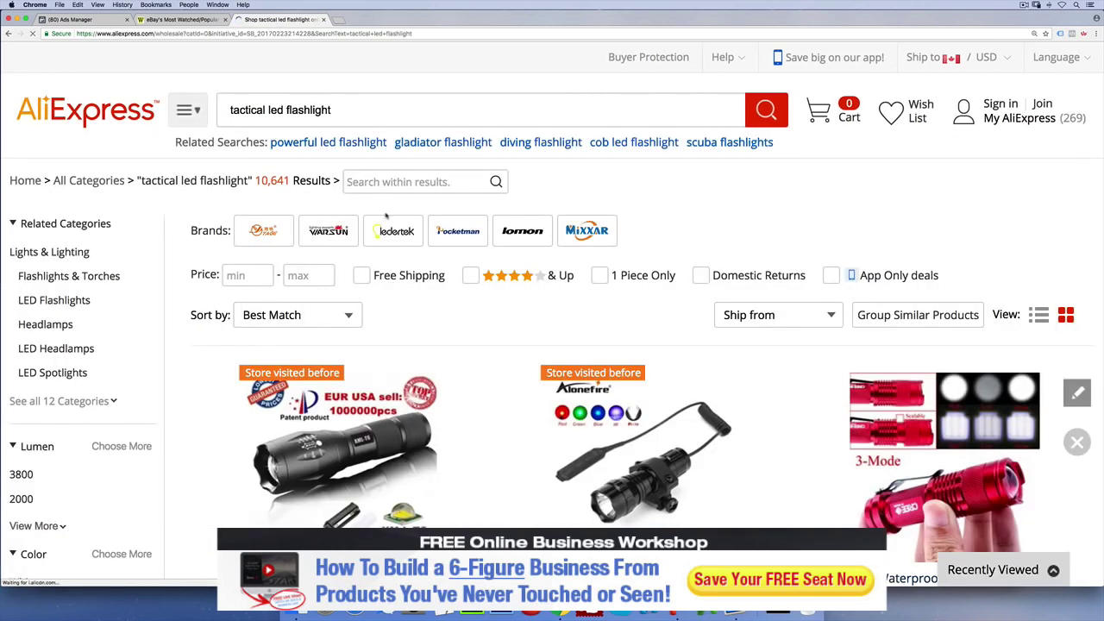
Compare the prices and orders of the AliExpress flashlight listings, and return to the WatchCount item list
scroll(386, 216, "down", 2)
scroll(387, 216, "down", 1)
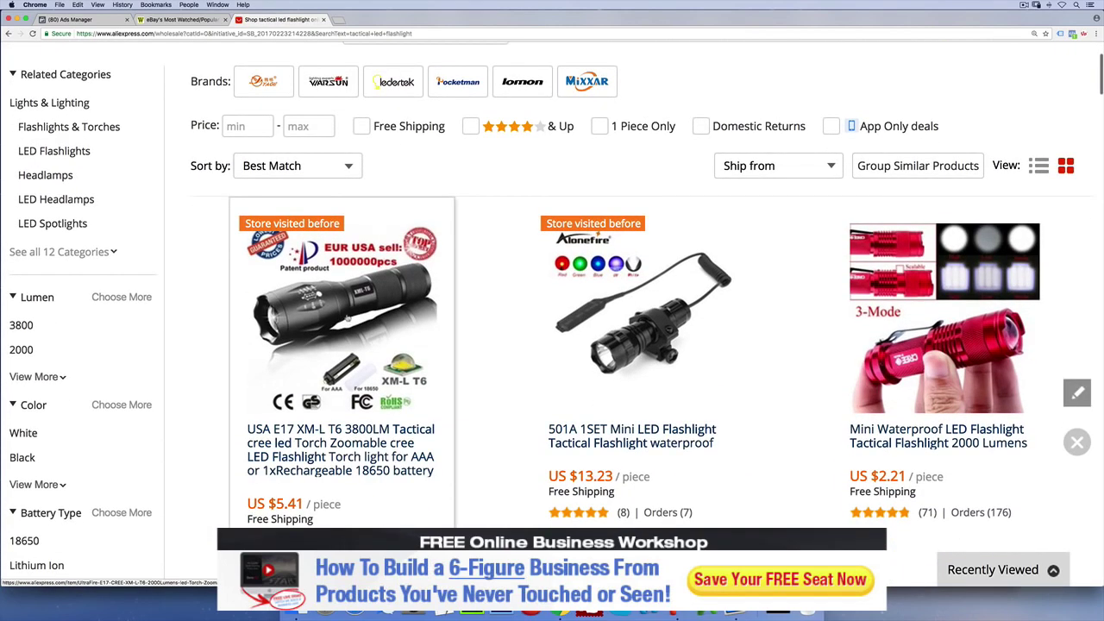
scroll(347, 319, "down", 1)
scroll(346, 319, "down", 7)
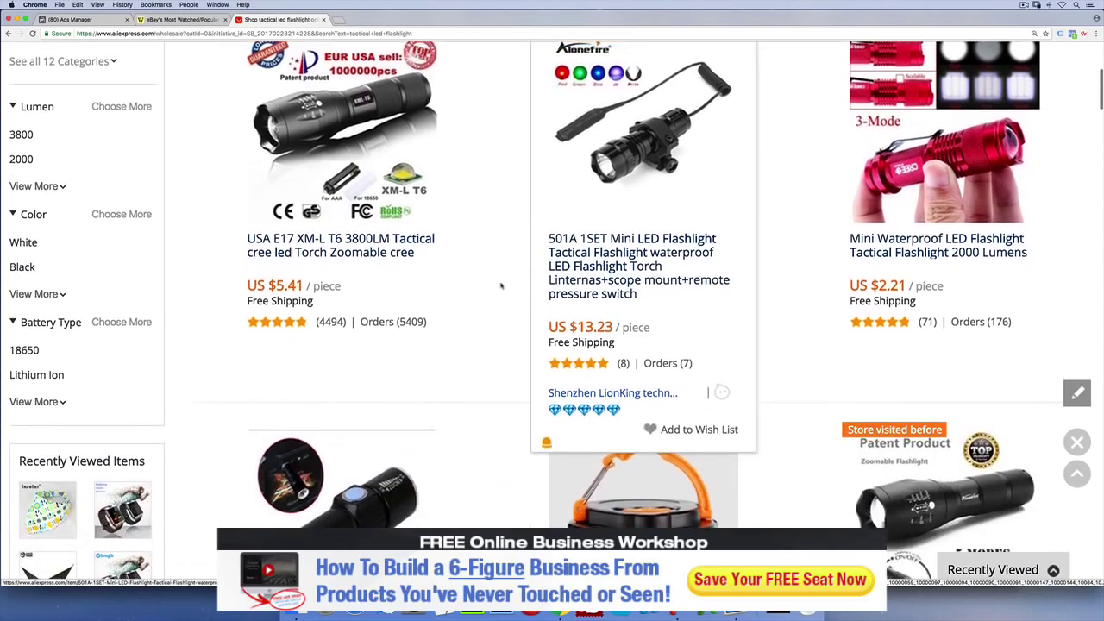
scroll(497, 300, "down", 5)
scroll(497, 299, "up", 12)
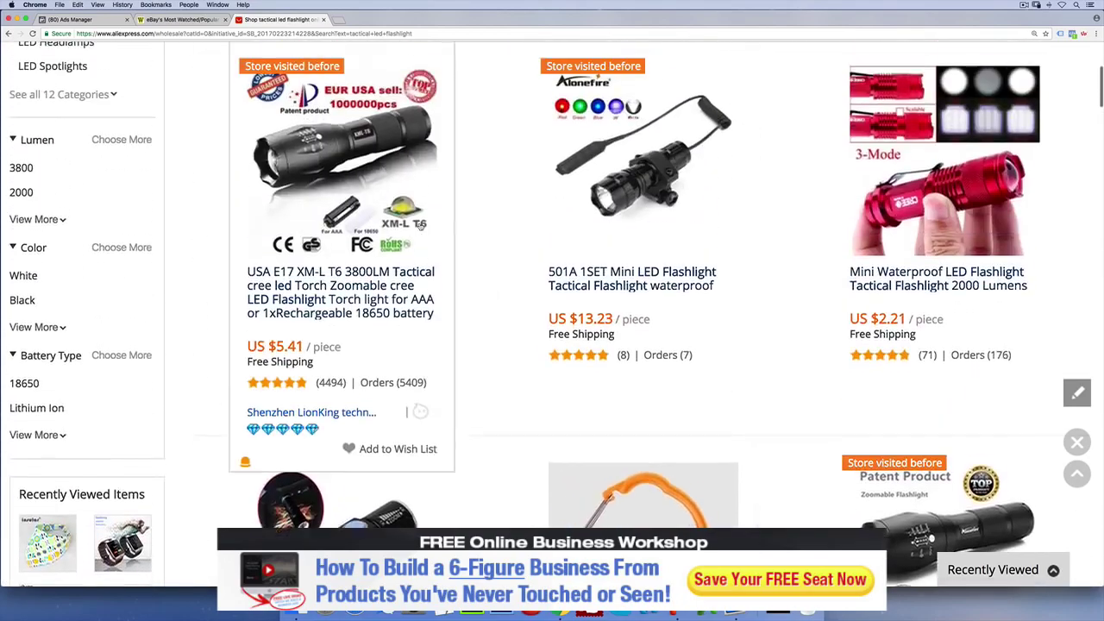
scroll(416, 230, "down", 8)
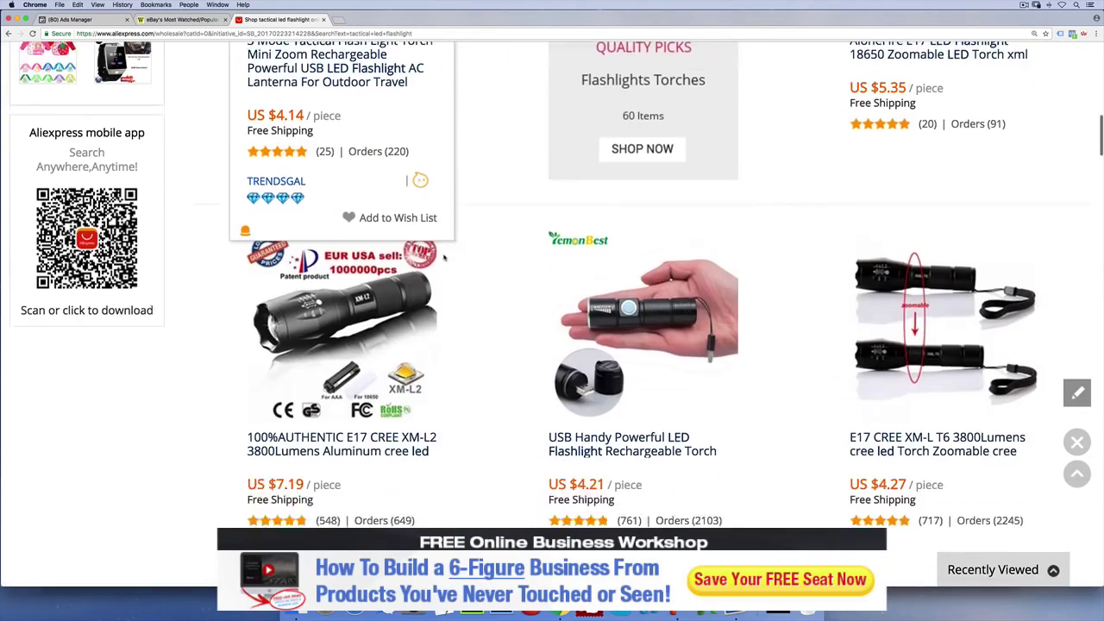
left_click(177, 19)
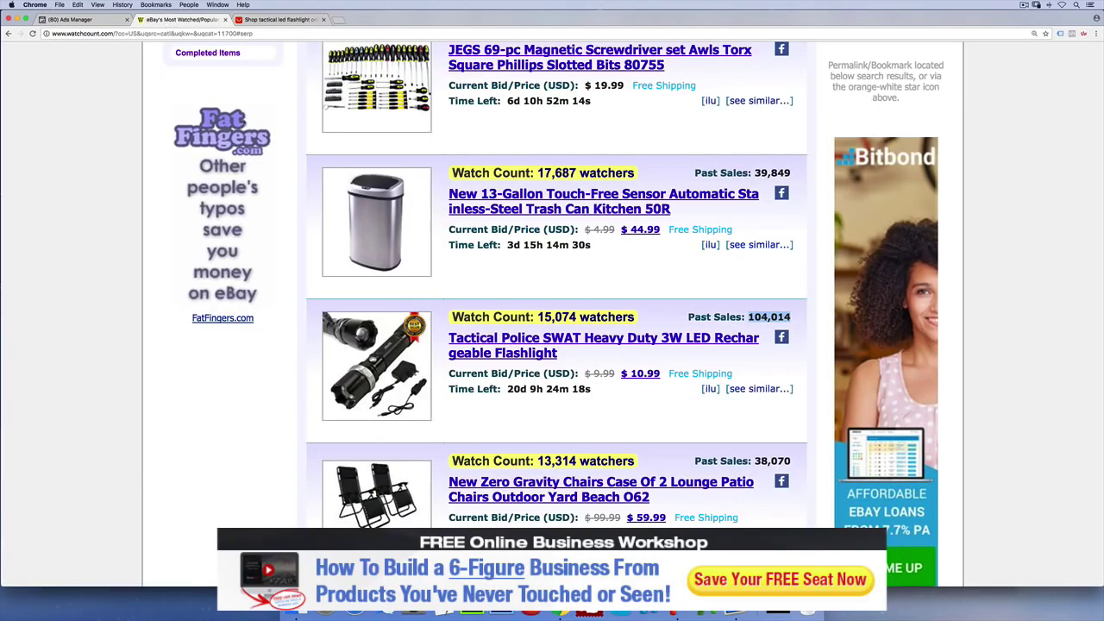
Return to the AliExpress results and open the USA E17 XM-L T6 3800LM tactical flashlight listing to view its price
left_click(278, 18)
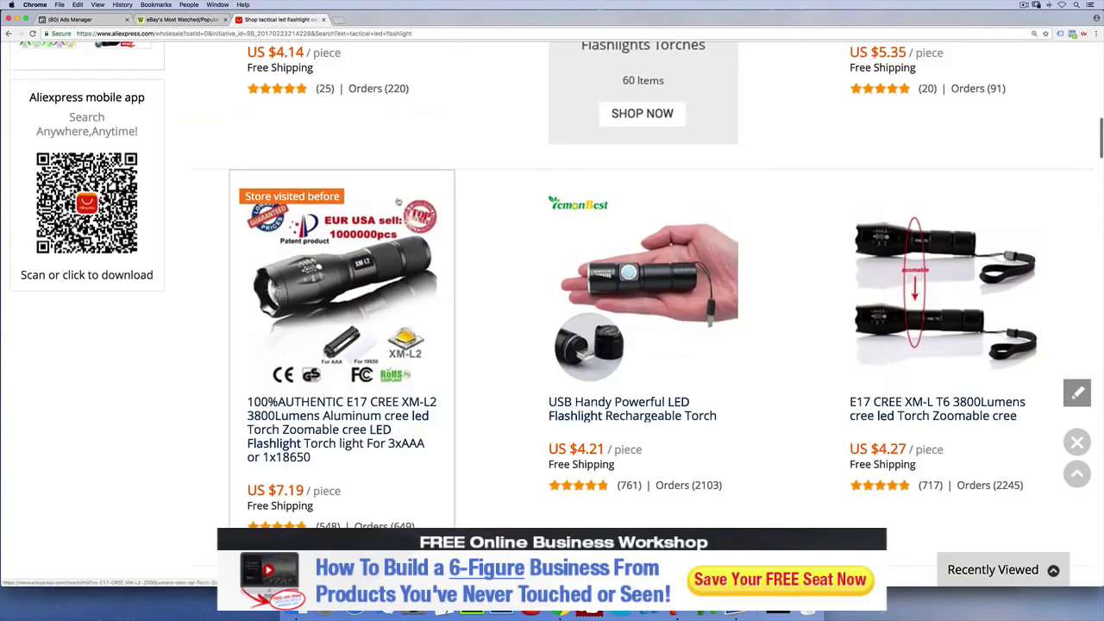
scroll(345, 259, "up", 3)
scroll(369, 205, "up", 4)
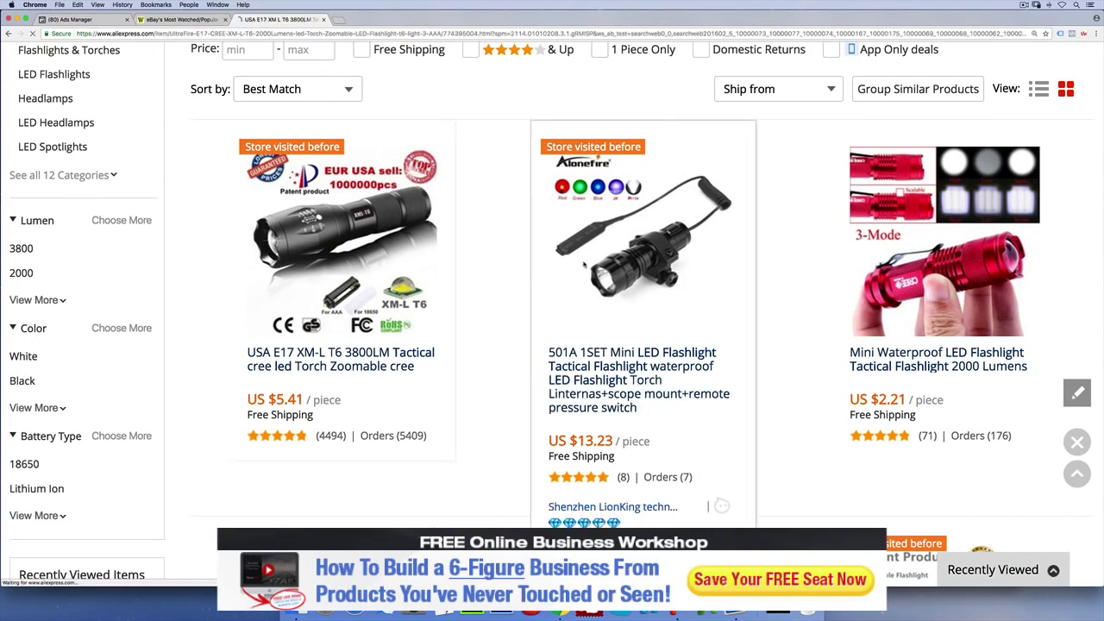
scroll(432, 226, "down", 2)
mouse_move(683, 182)
scroll(683, 182, "down", 1)
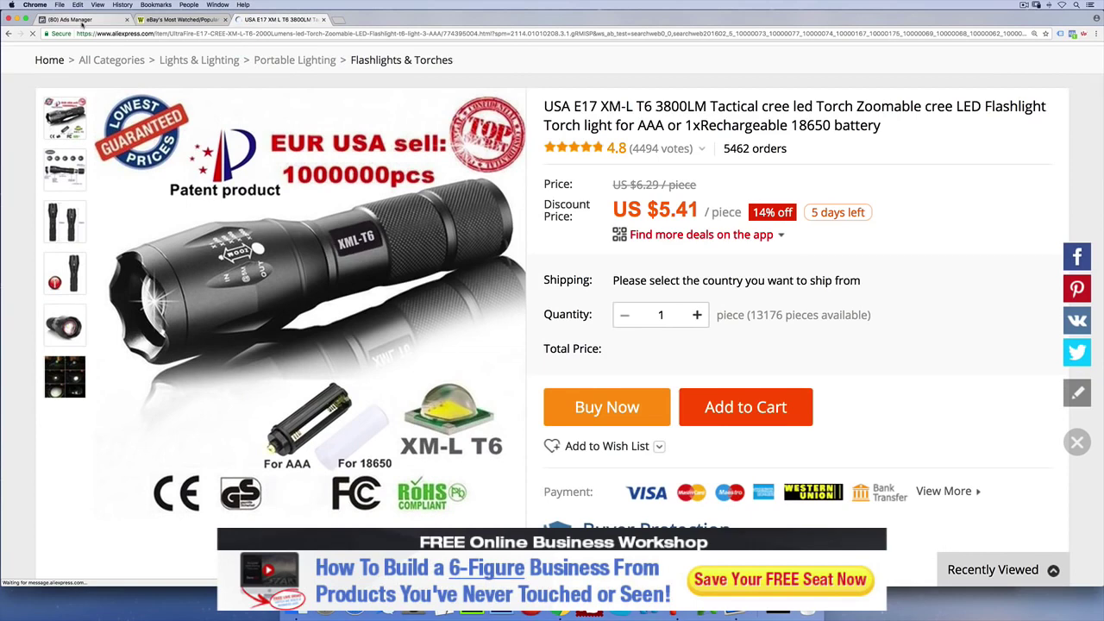
Switch back to Ads Manager, name the campaign "Tactical Flashlight Conversions" and continue to the ad set
left_click(82, 21)
scroll(414, 209, "down", 1)
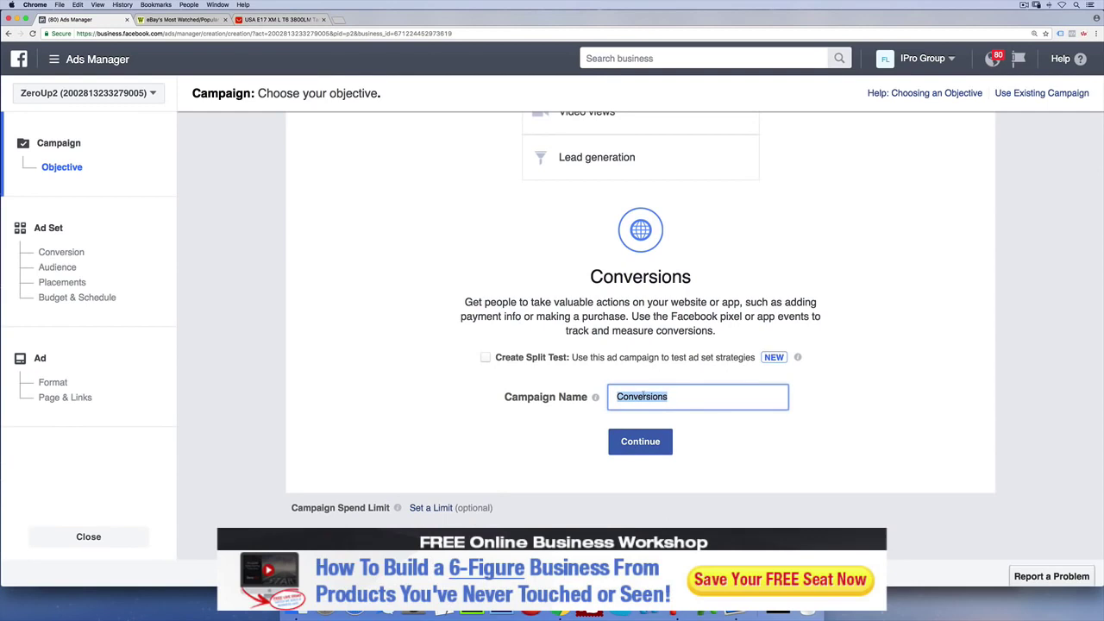
type("Tactical Flashlight Conversions")
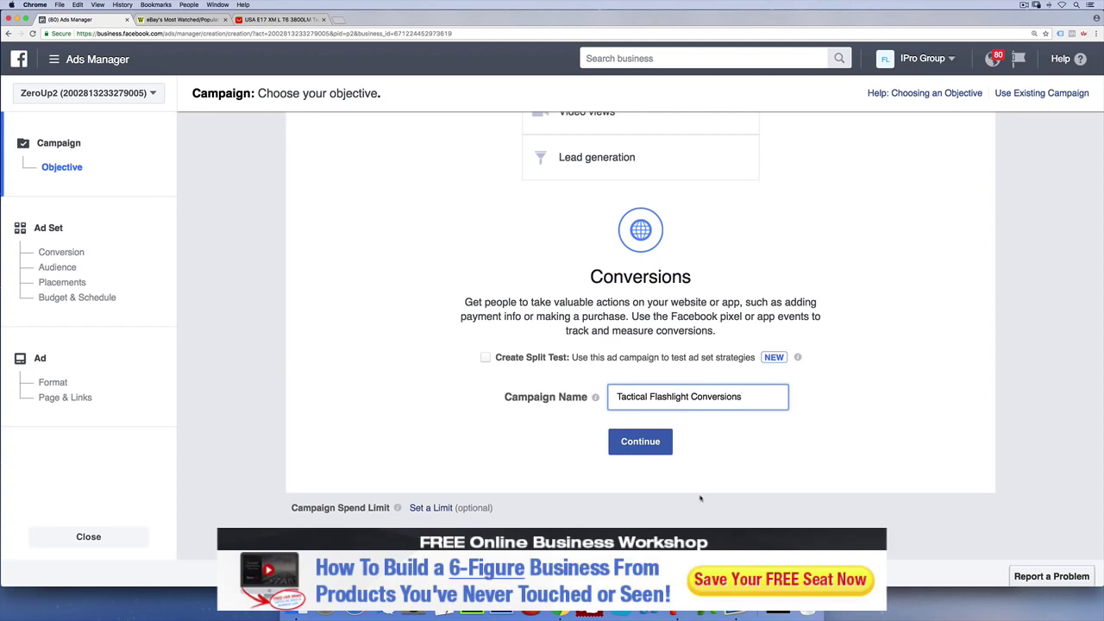
left_click(647, 442)
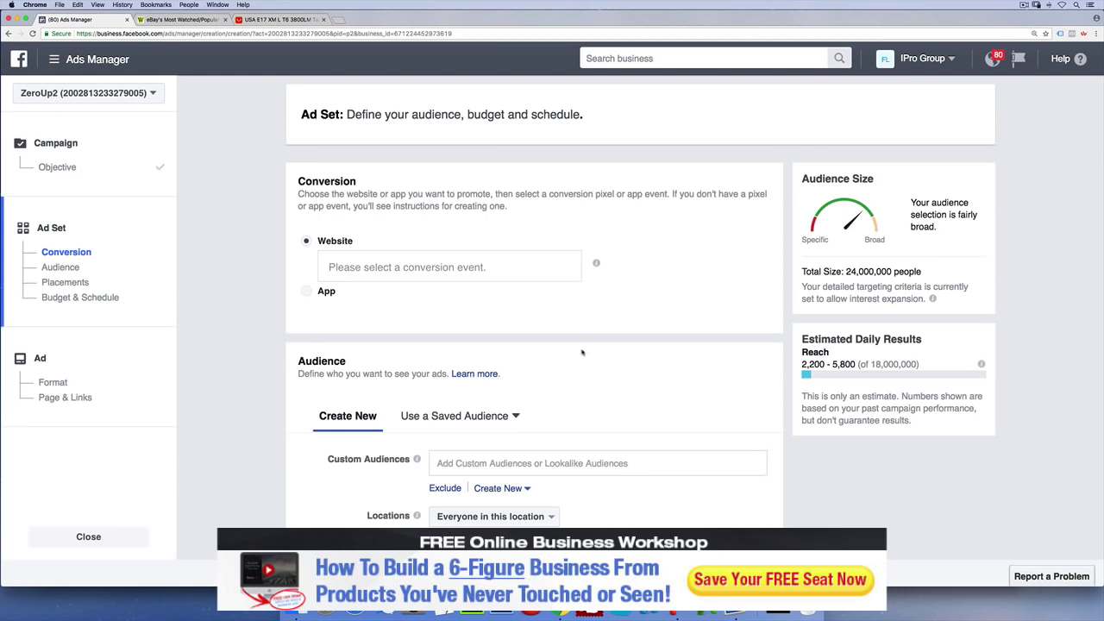
Review the available pixel conversion events and set the website conversion event to Purchase
left_click(474, 268)
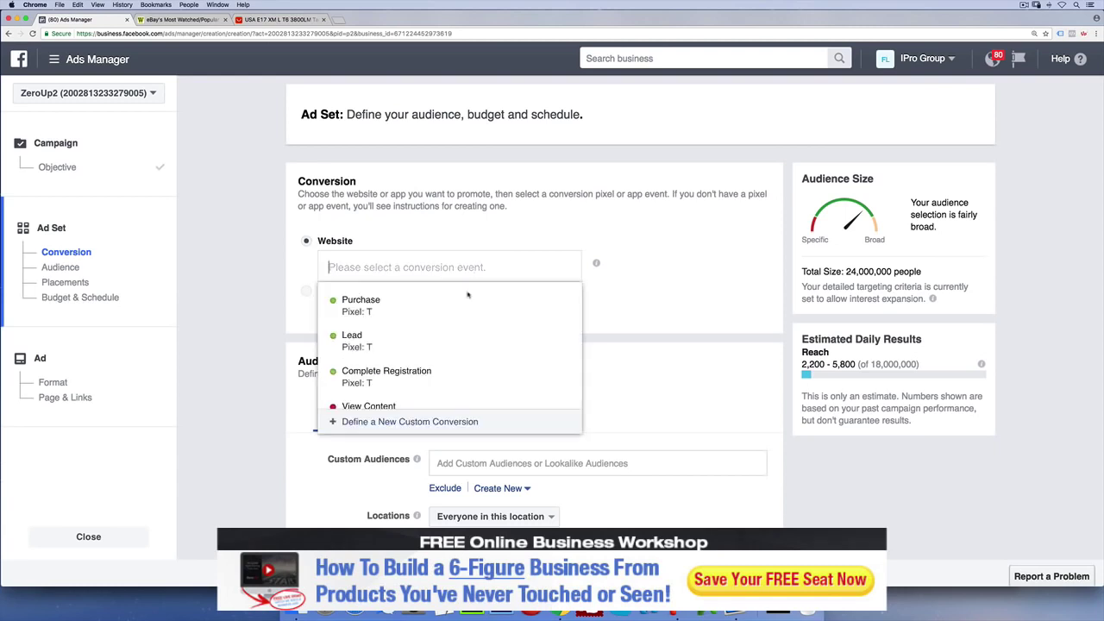
left_click(467, 297)
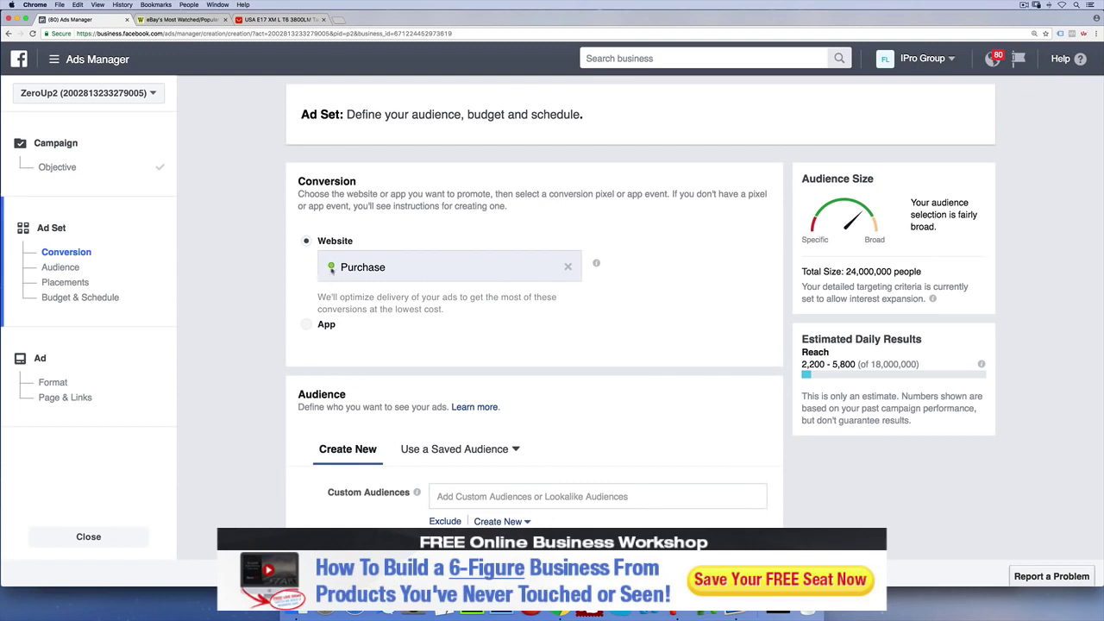
left_click_drag(332, 269, 387, 269)
left_click(568, 267)
scroll(449, 379, "down", 2)
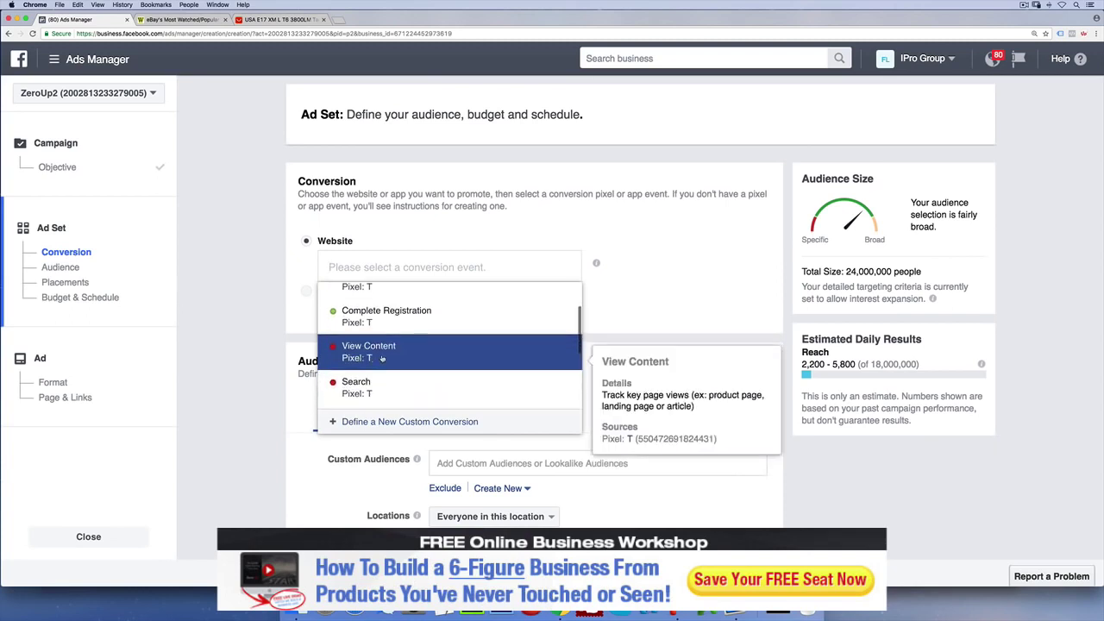
scroll(382, 358, "down", 4)
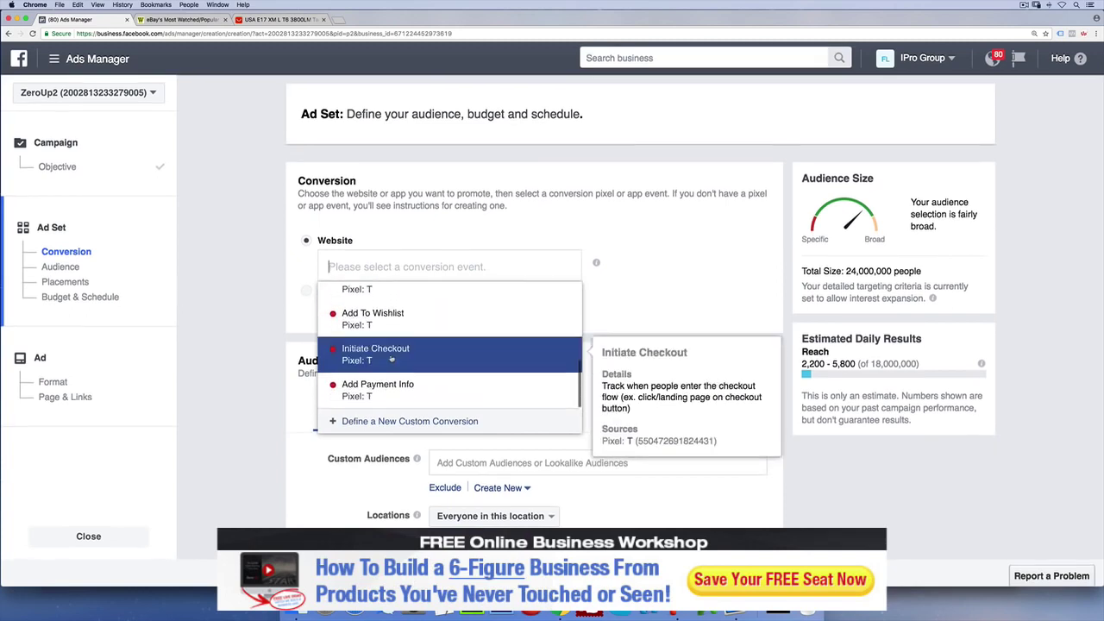
scroll(391, 358, "up", 5)
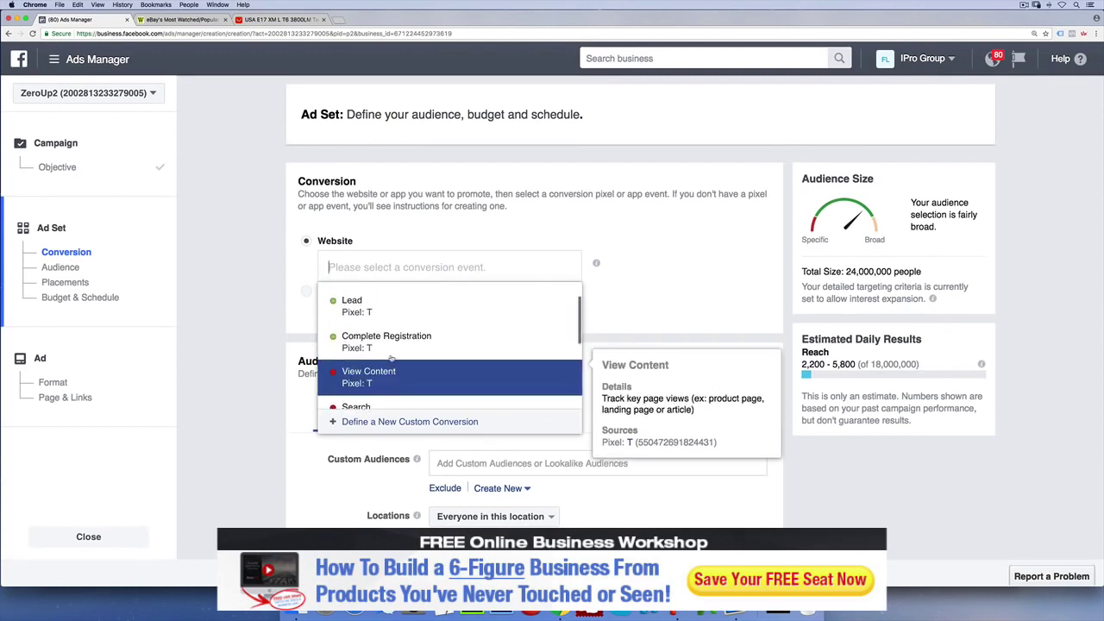
scroll(391, 358, "up", 2)
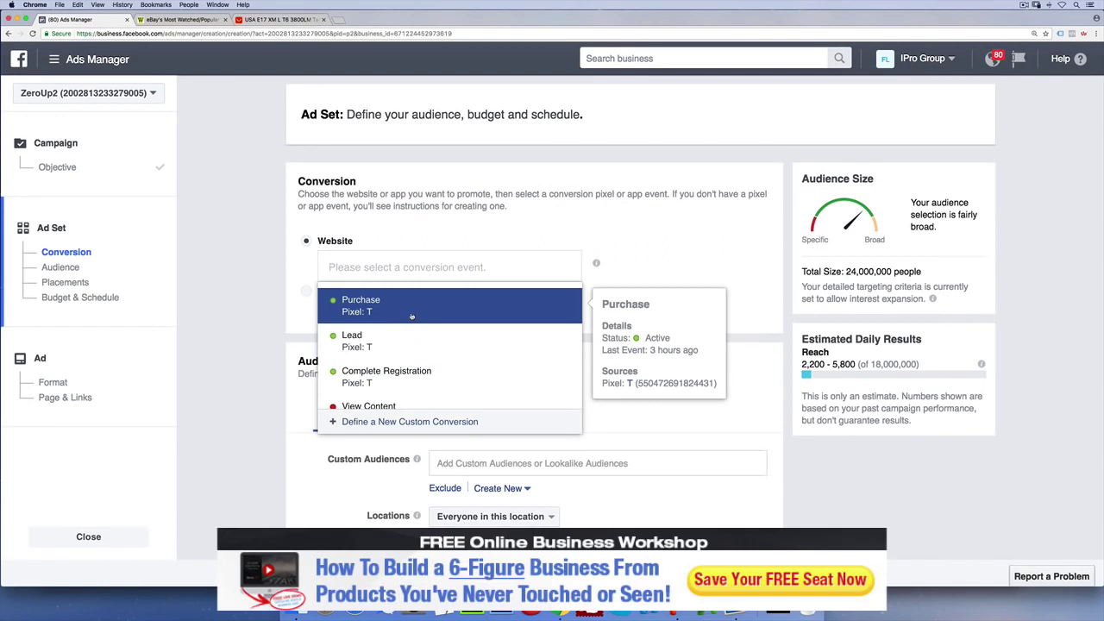
left_click(411, 317)
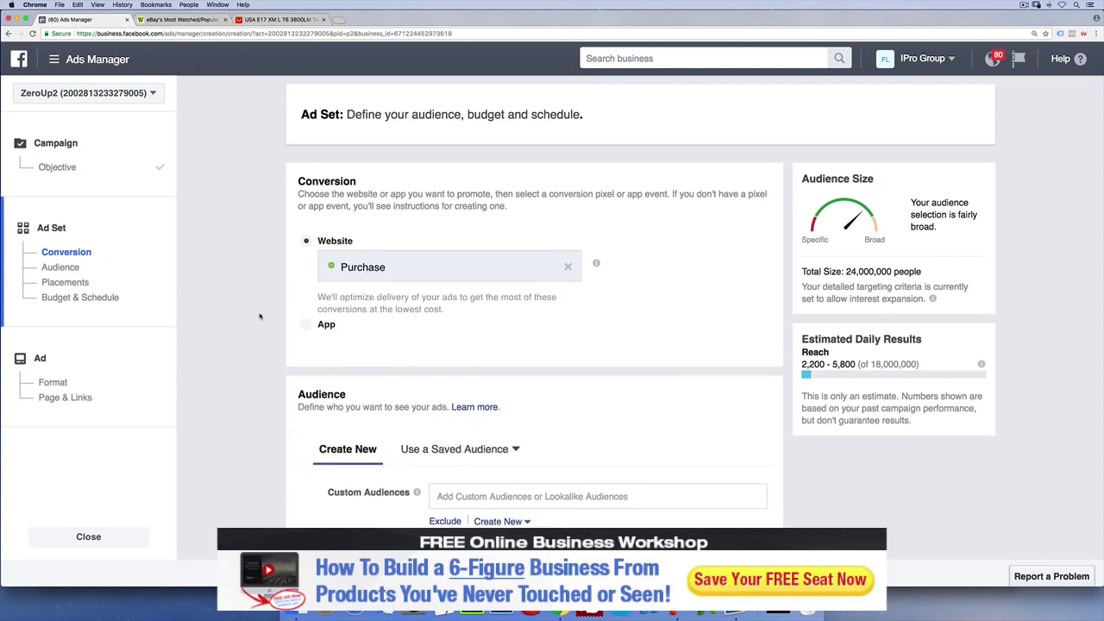
Add the United States as an included country in the ad set's audience locations
scroll(260, 316, "down", 5)
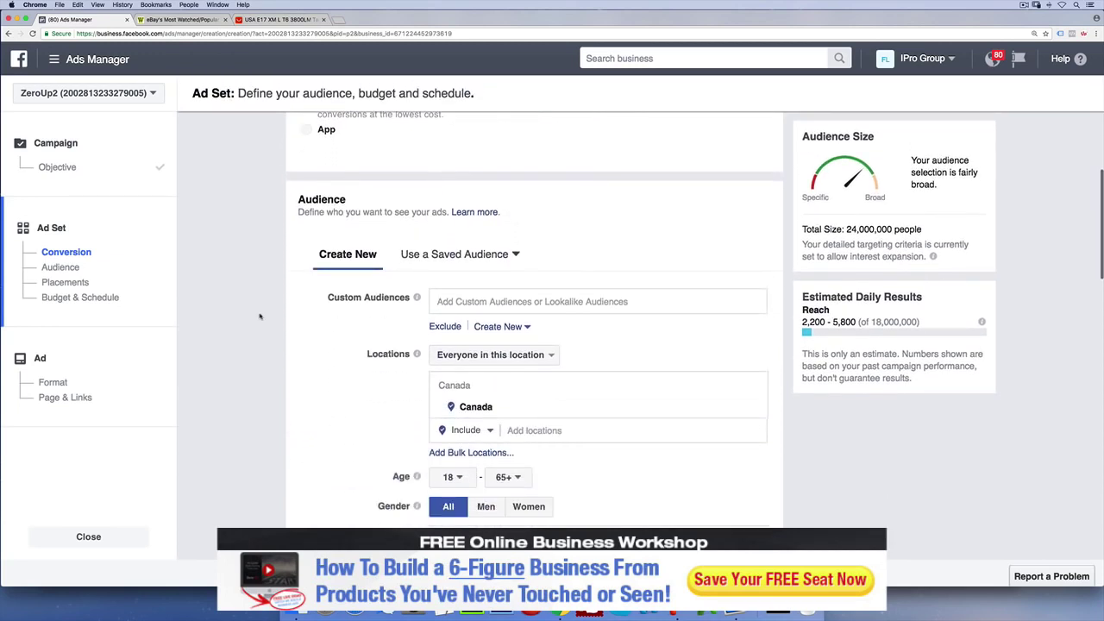
scroll(259, 317, "down", 3)
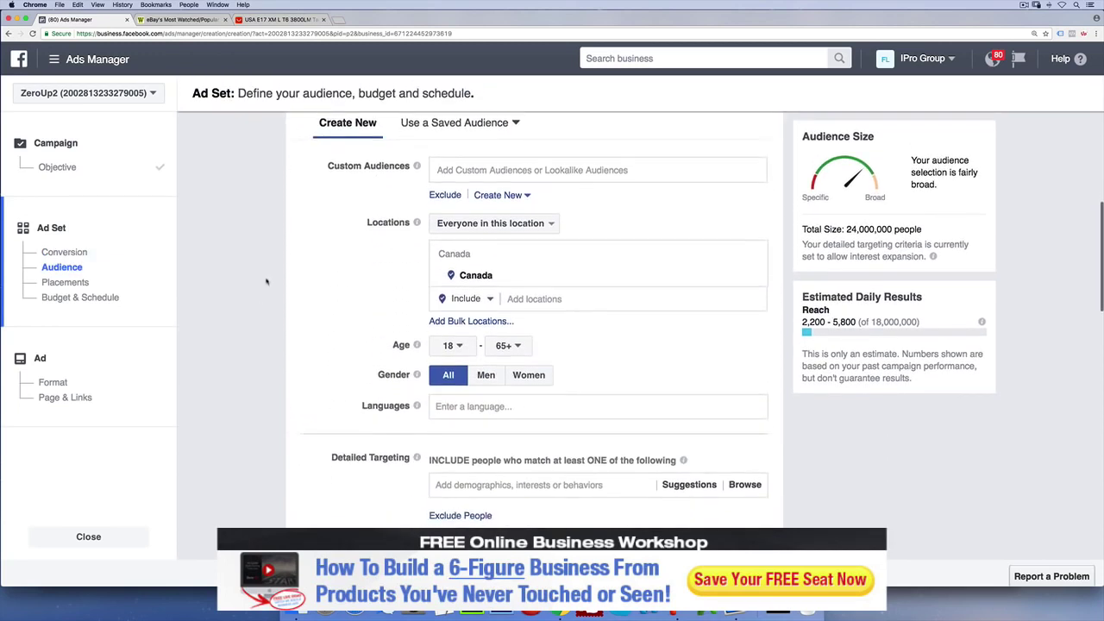
scroll(267, 281, "down", 1)
scroll(266, 282, "up", 1)
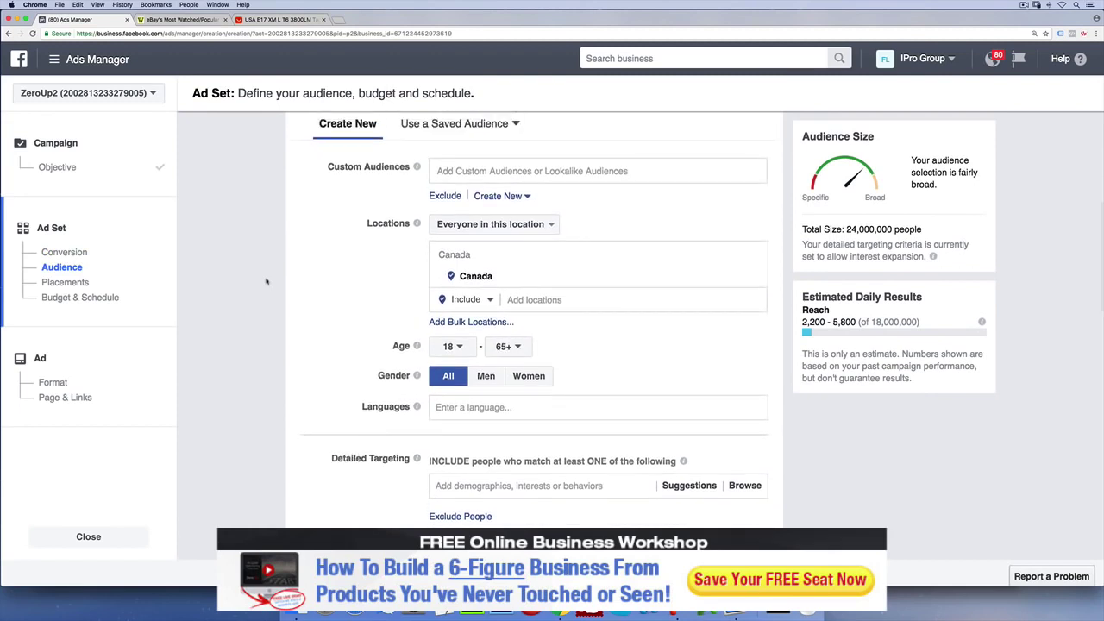
double_click(374, 223)
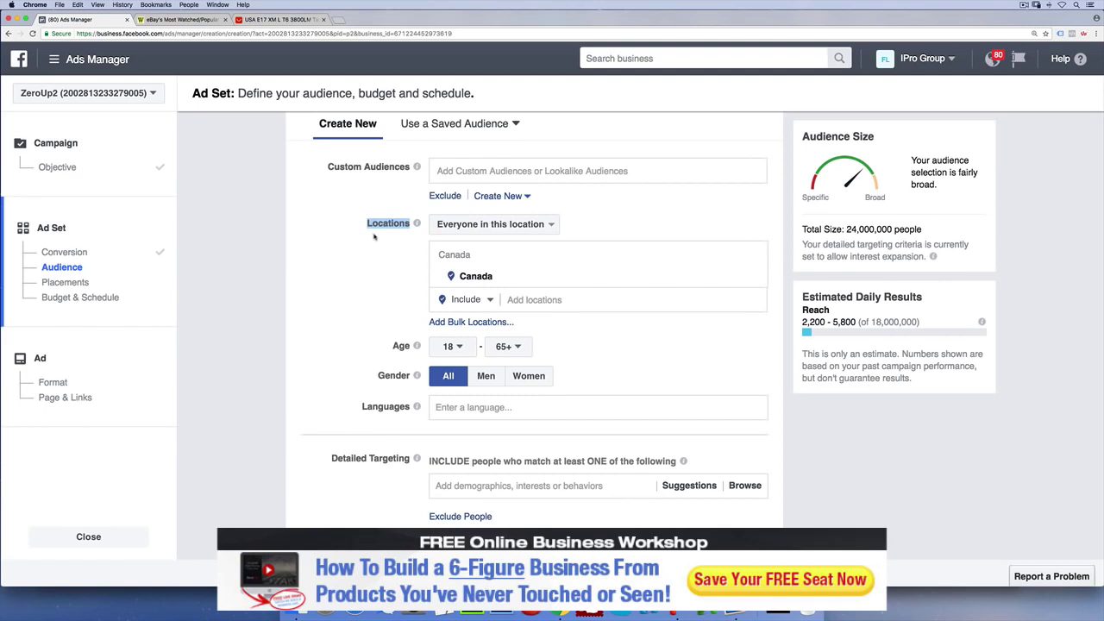
left_click(377, 241)
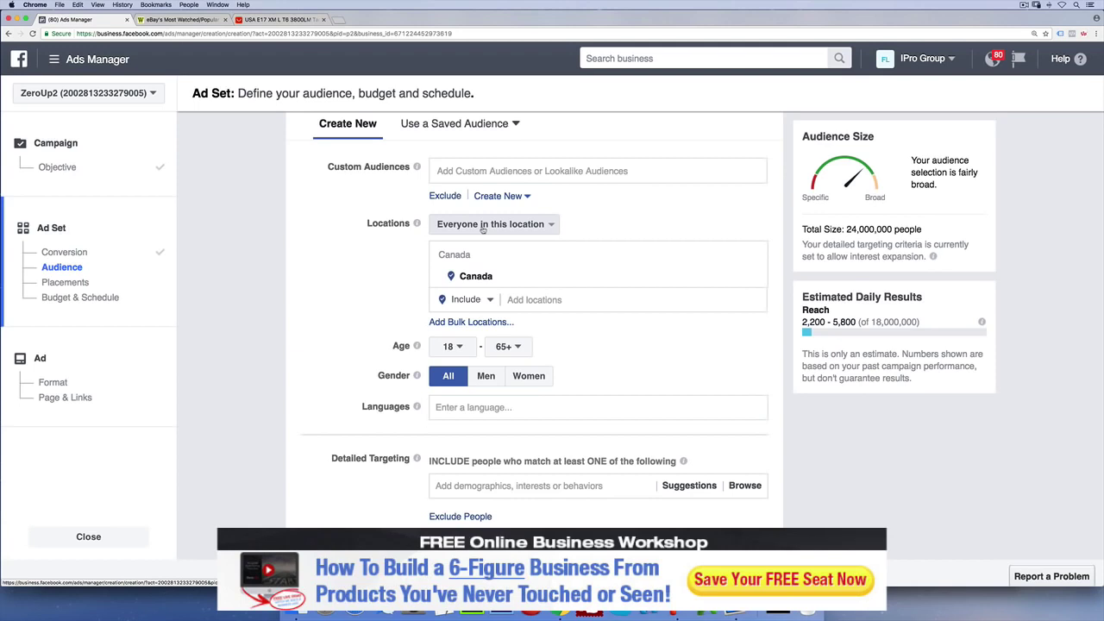
left_click(535, 299)
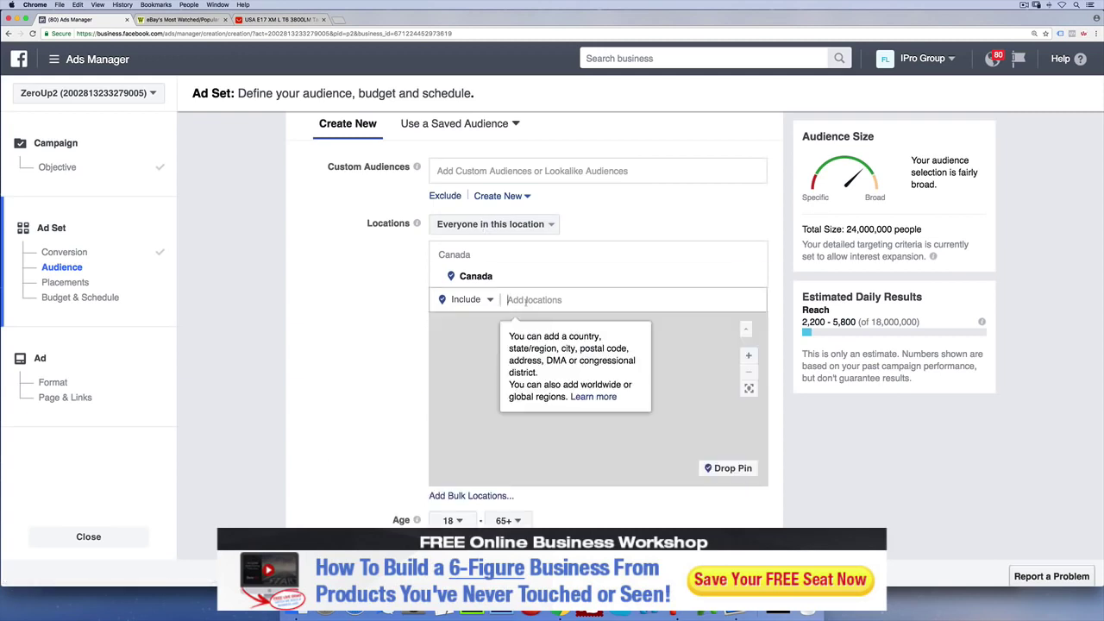
type("unte")
key("BackSpace")
key("BackSpace")
type("ite")
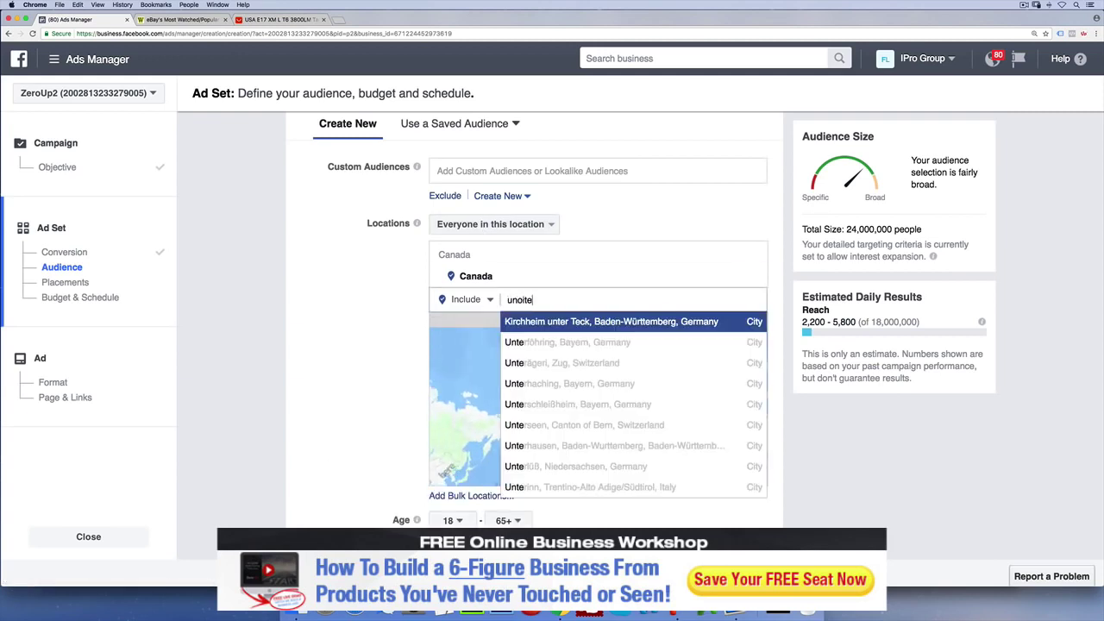
key("BackSpace")
key("BackSpace")
key("BackSpace")
type("ited")
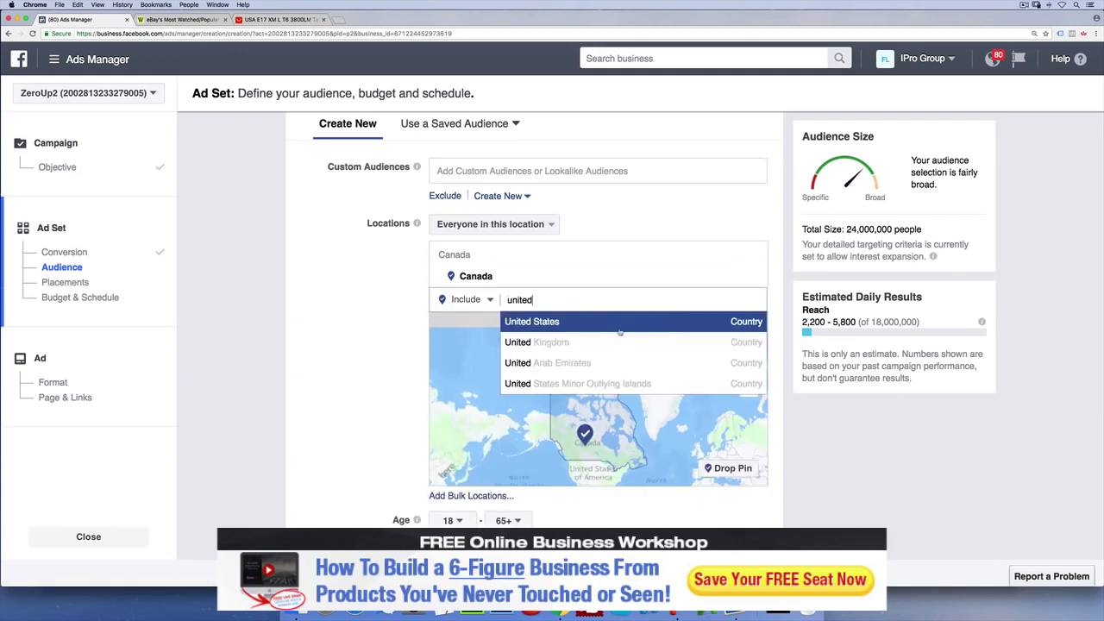
left_click(618, 324)
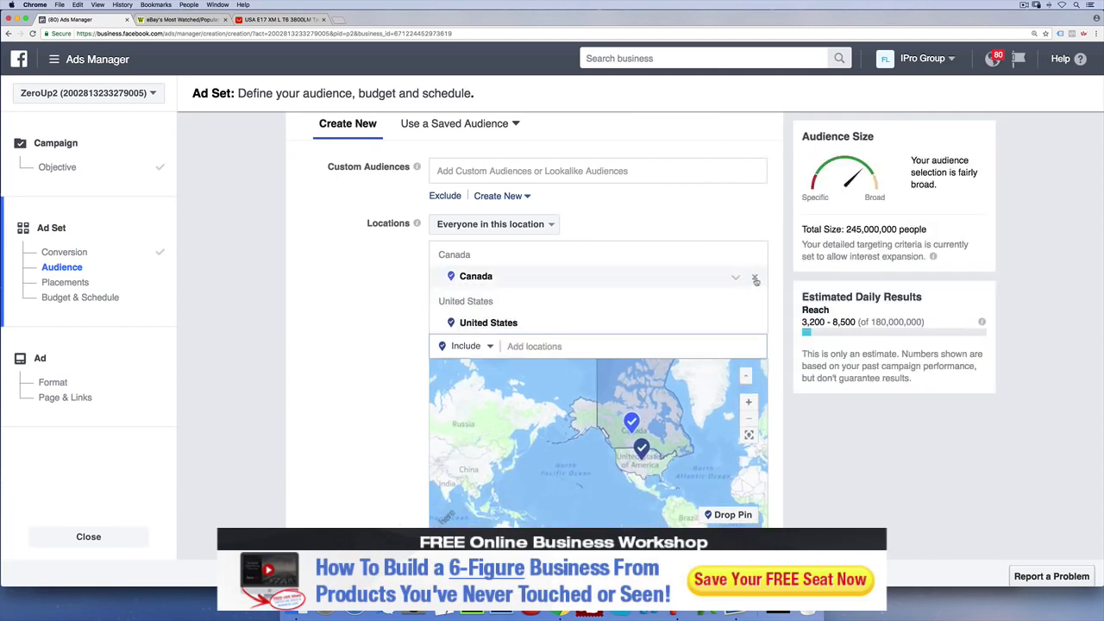
Remove Canada from the audience locations and limit targeting to "People who live in this location"
left_click(754, 277)
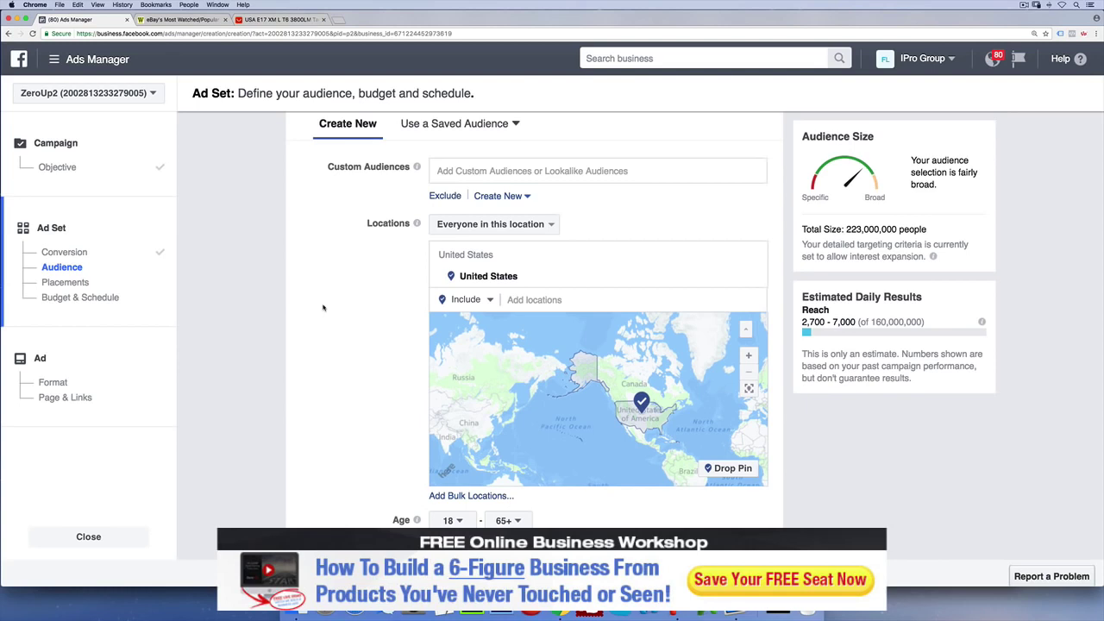
left_click(557, 226)
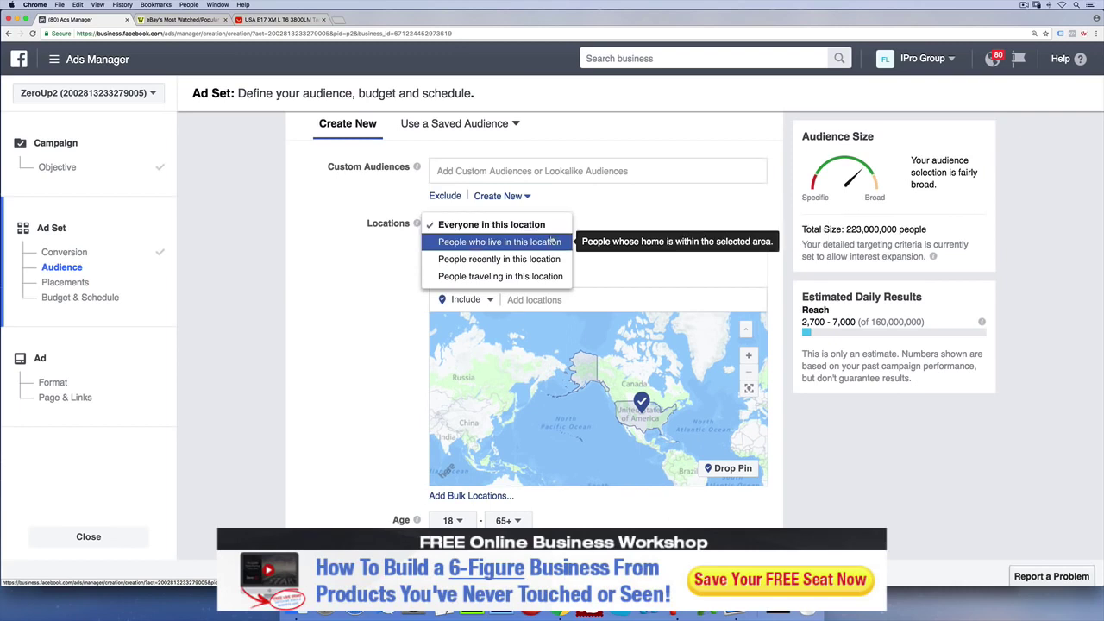
left_click(552, 242)
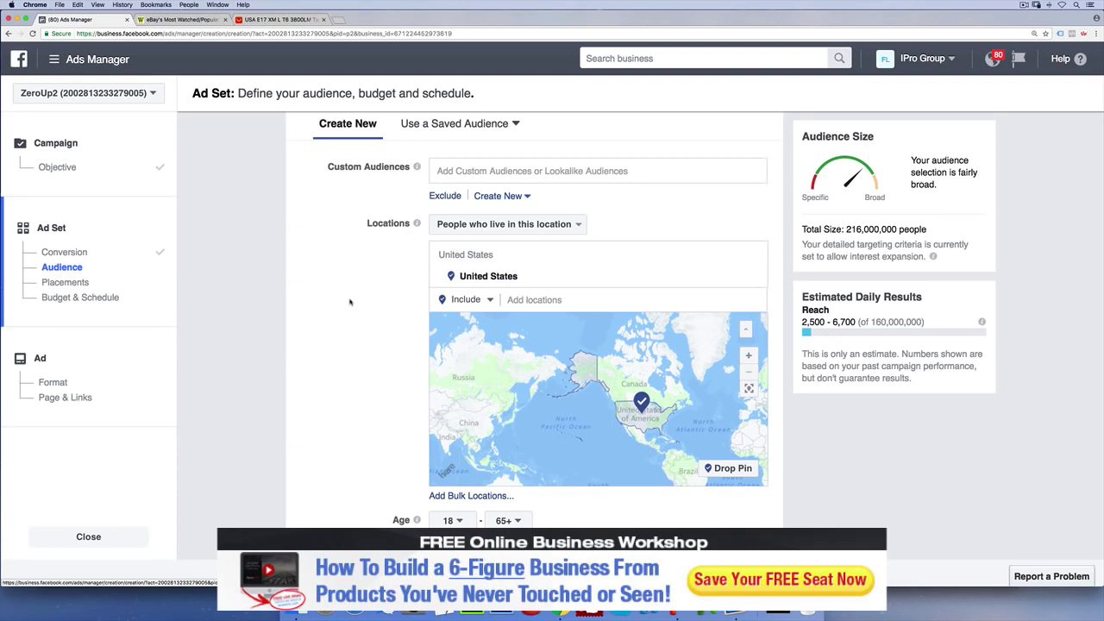
Try adding Canada and the United Kingdom to the audience locations, and remove both countries again
left_click(534, 299)
type("canada")
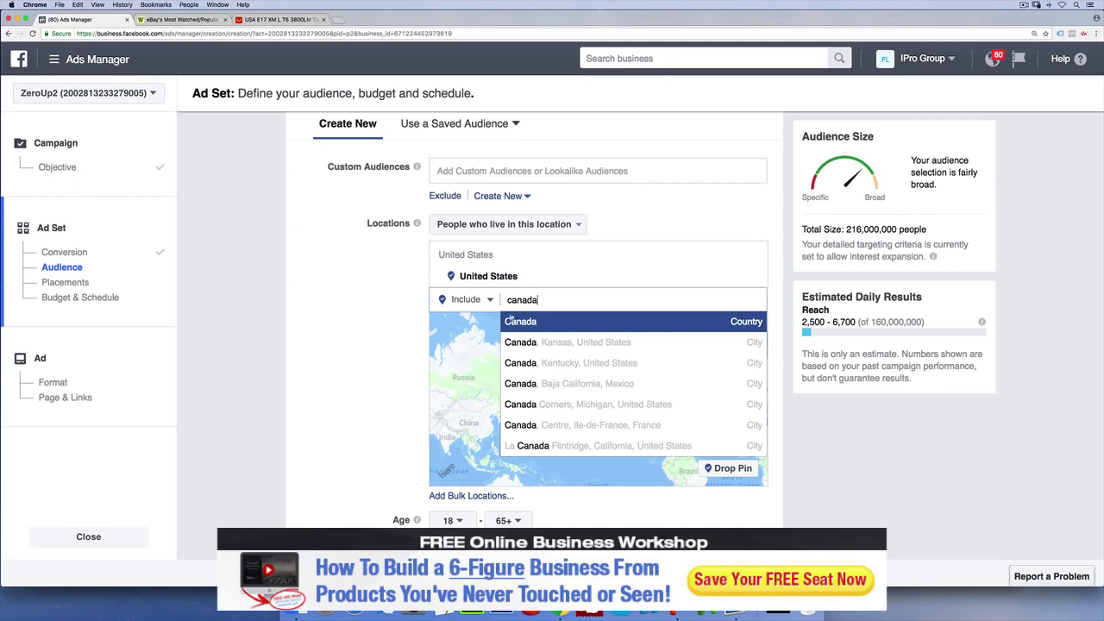
left_click(516, 320)
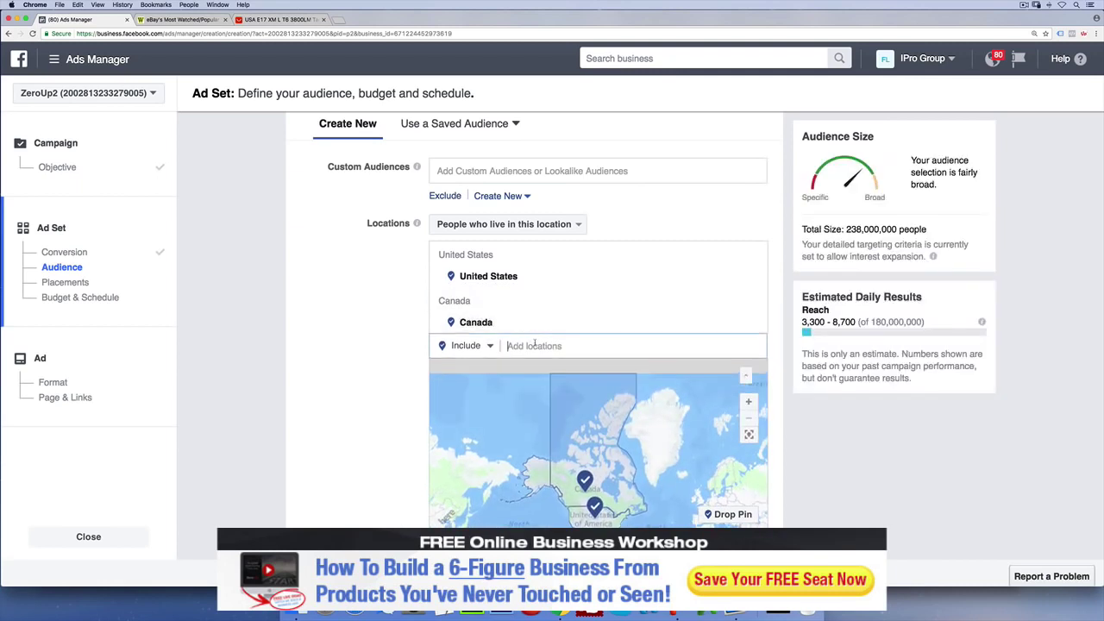
type("united")
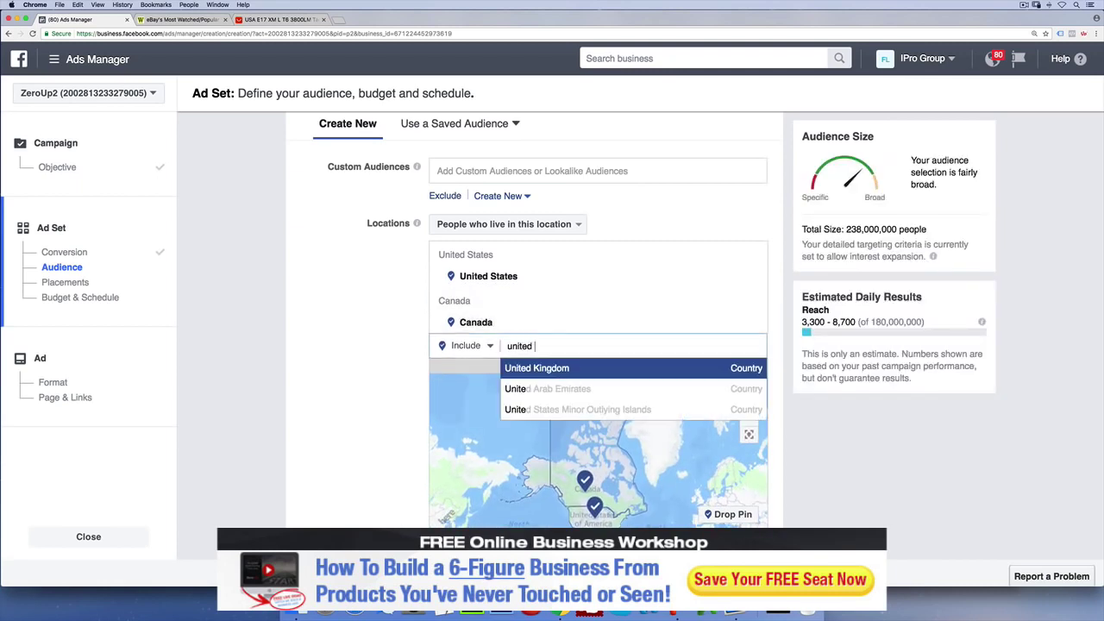
left_click(535, 367)
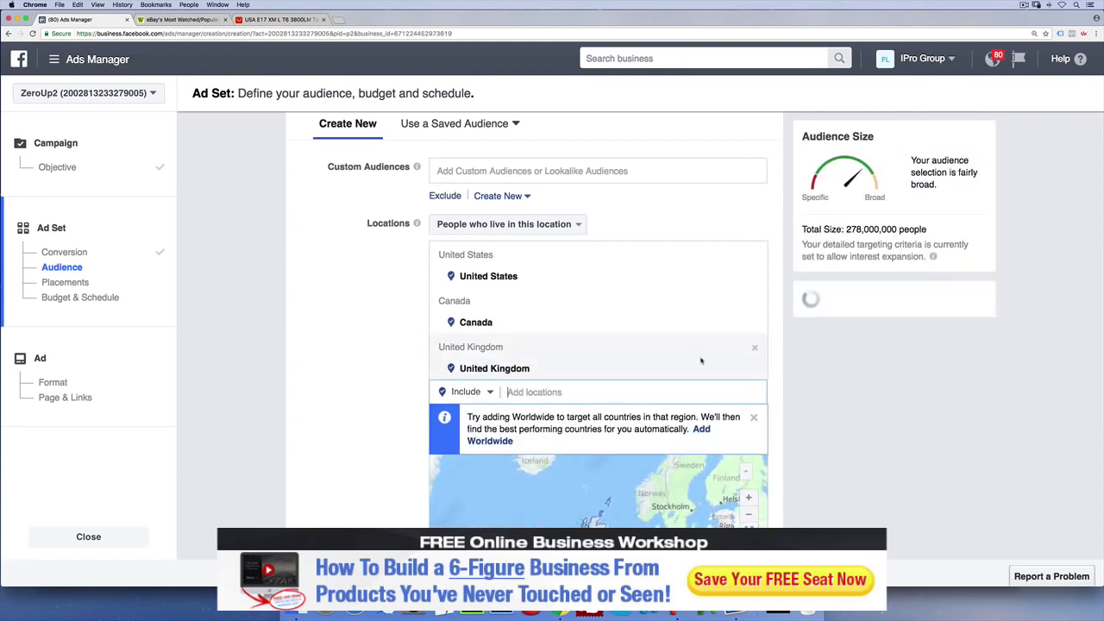
left_click(750, 370)
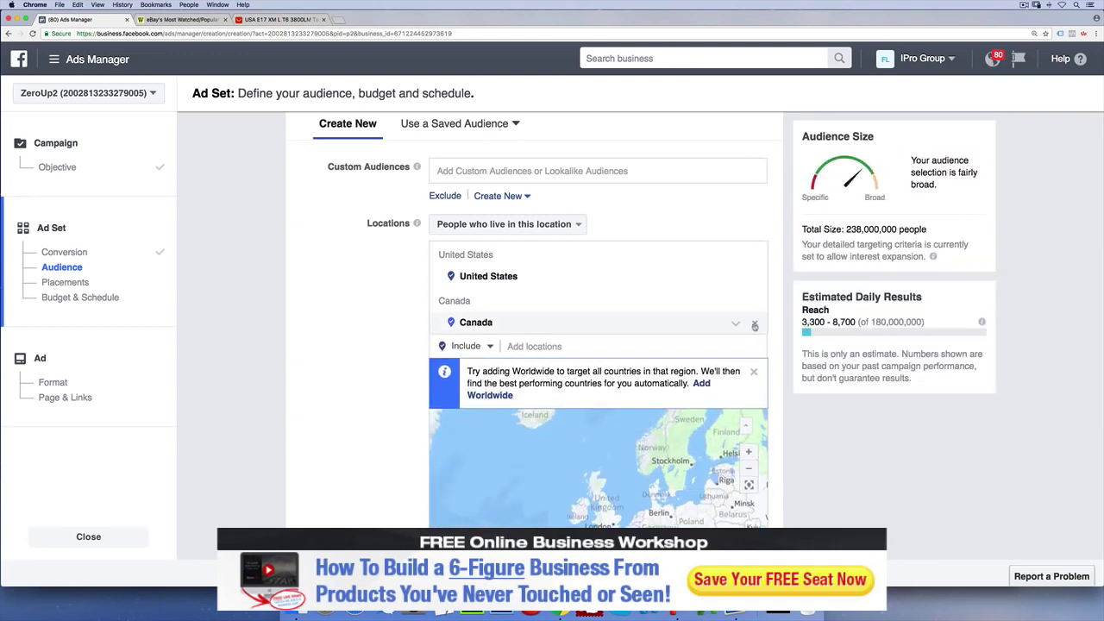
left_click(753, 323)
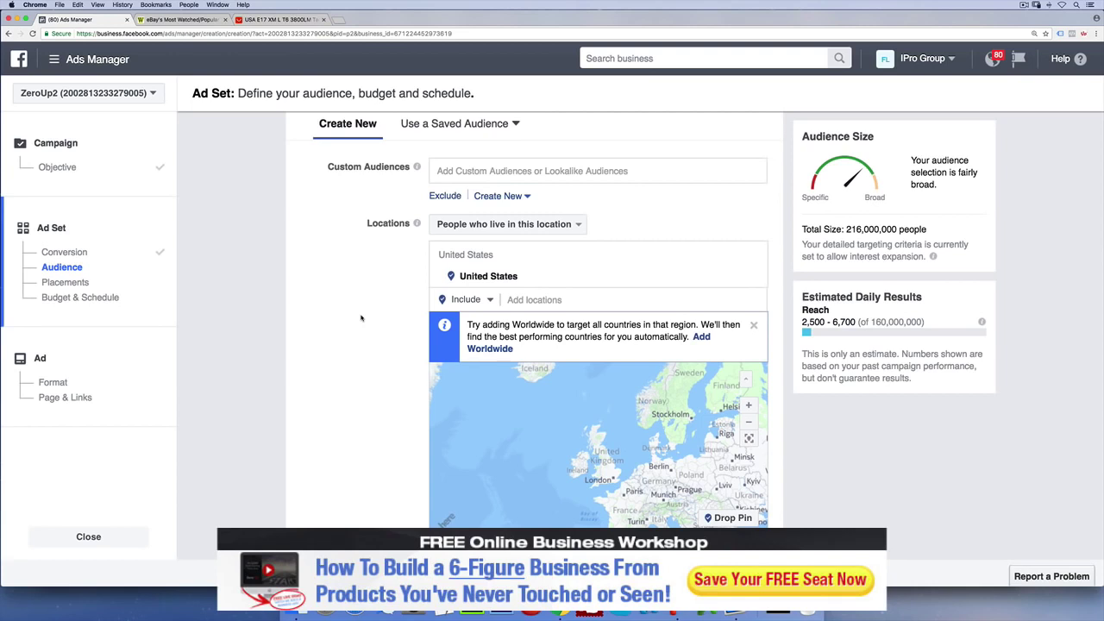
Set the audience's minimum age to 30
scroll(362, 319, "down", 5)
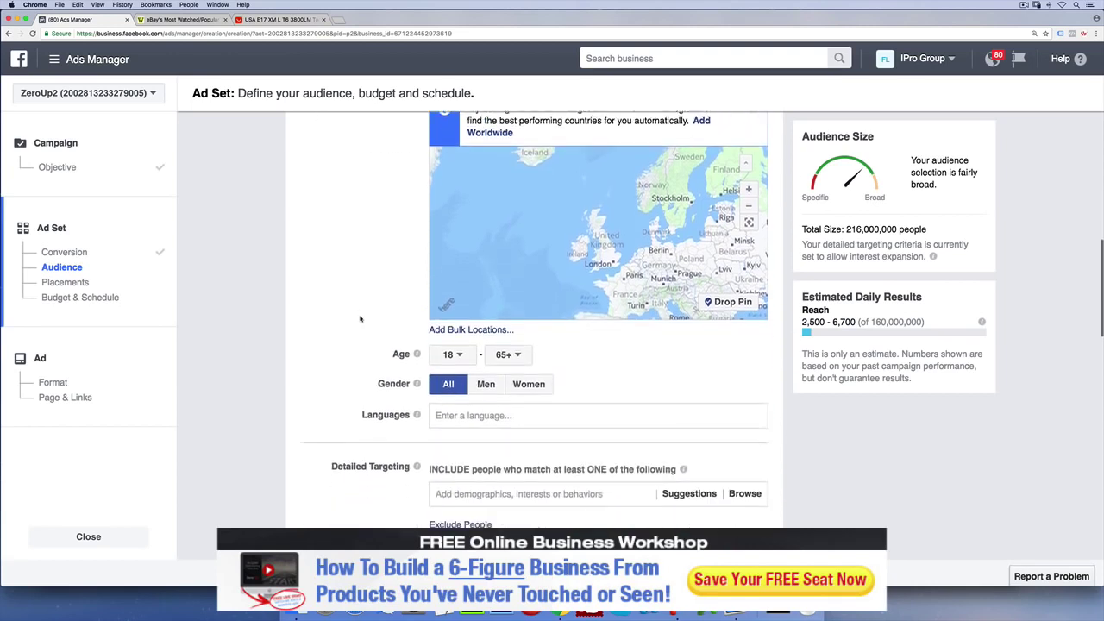
scroll(361, 318, "down", 2)
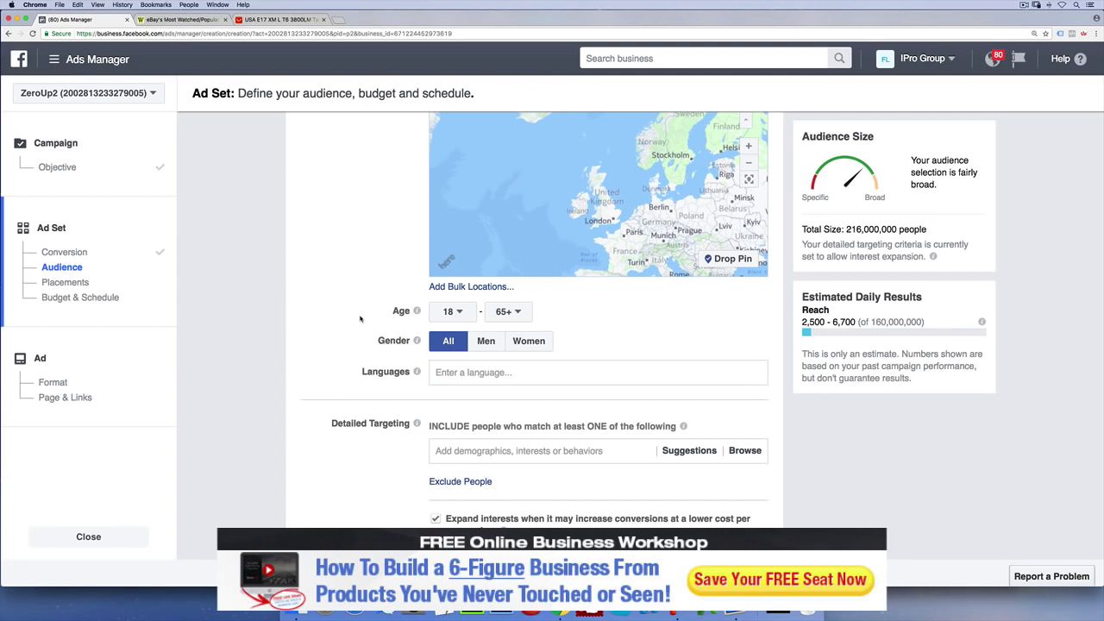
left_click(451, 311)
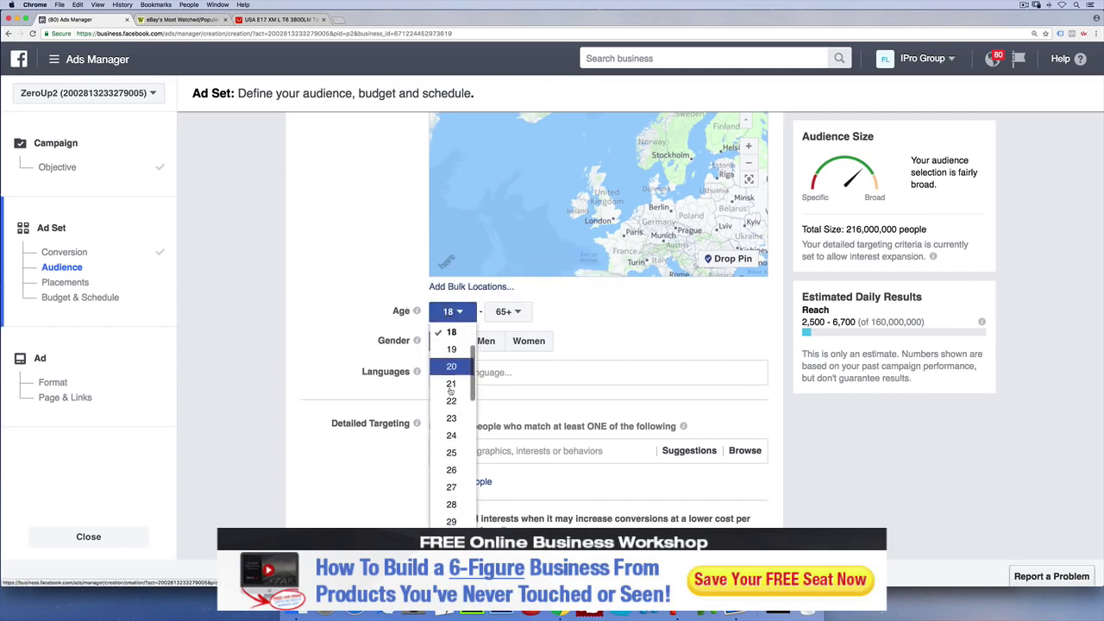
scroll(452, 466, "down", 2)
left_click(452, 486)
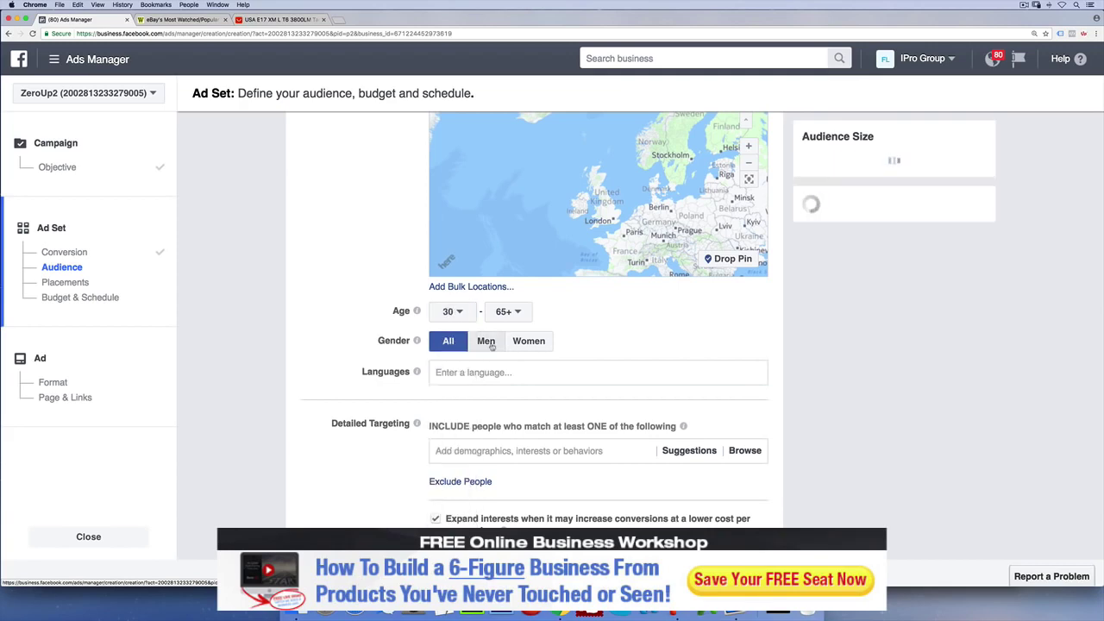
Limit the audience's gender to Men and look at the flashlight's AliExpress product page
left_click(488, 341)
left_click(276, 19)
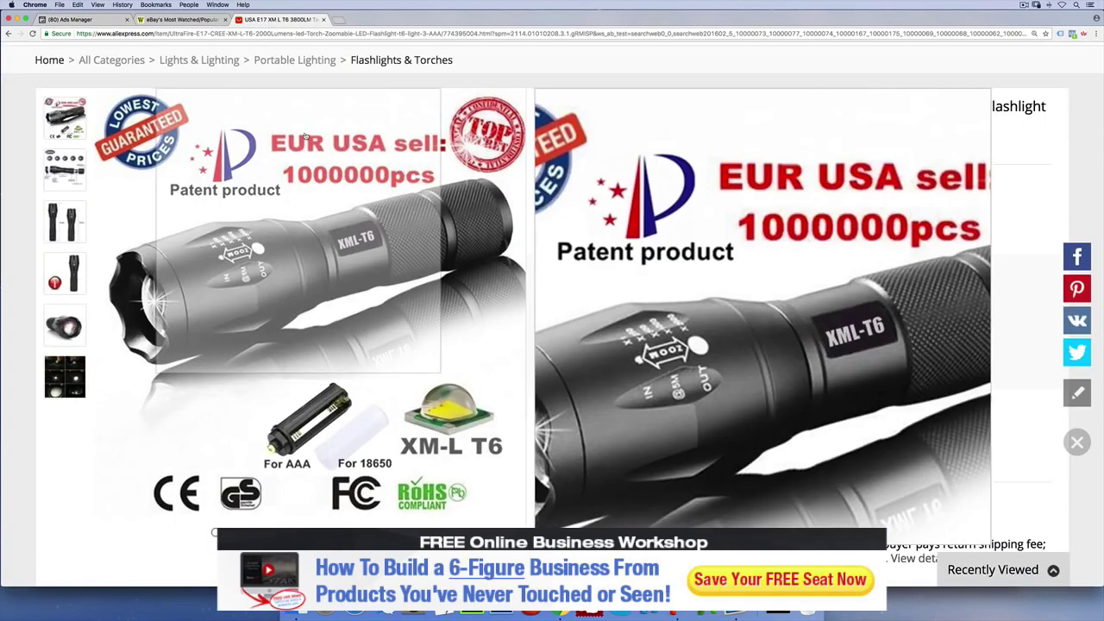
left_click(74, 18)
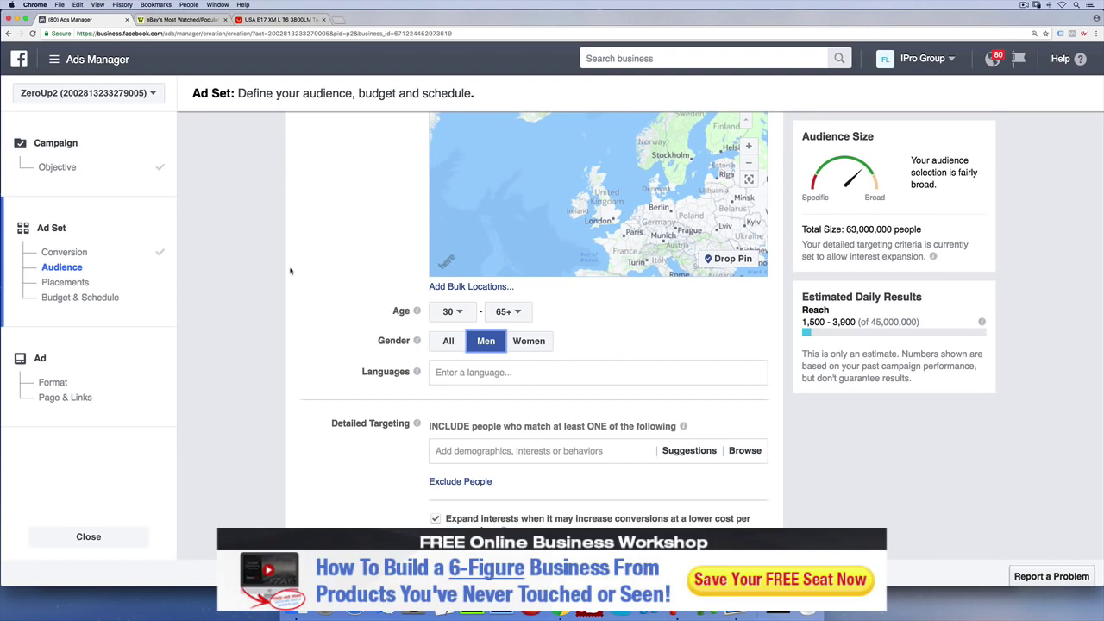
Add English (All) as the audience language
scroll(328, 302, "down", 2)
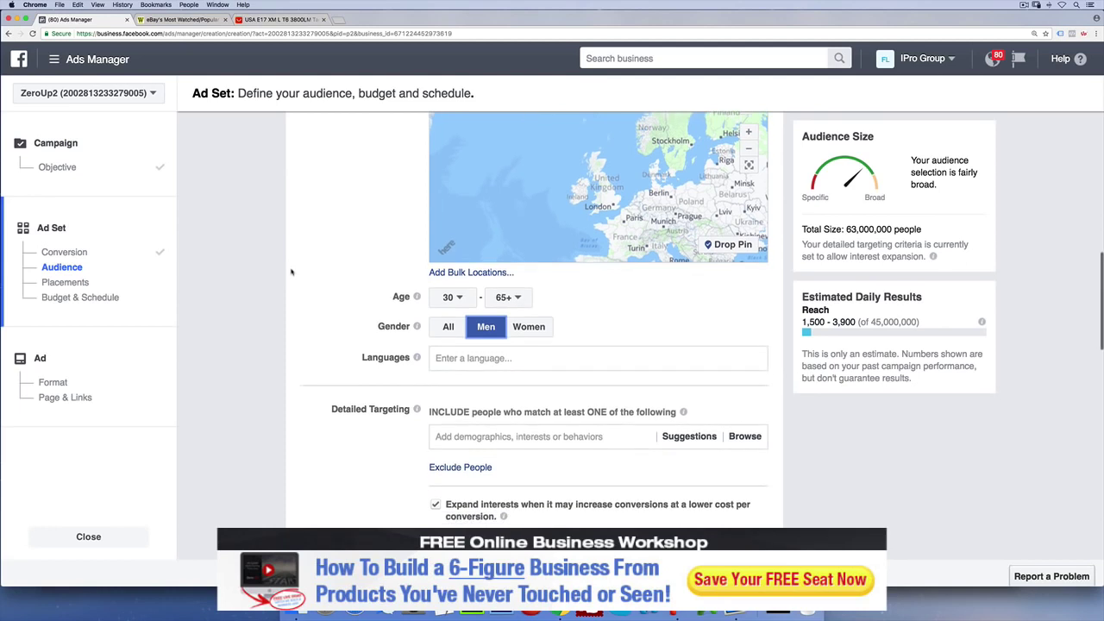
scroll(338, 318, "down", 1)
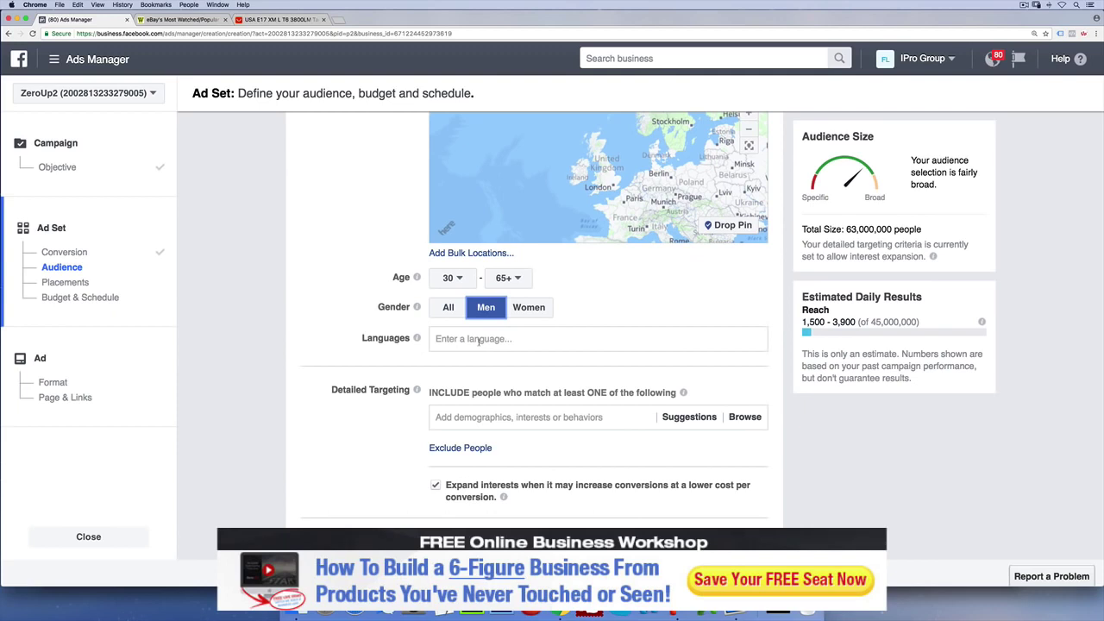
left_click(480, 342)
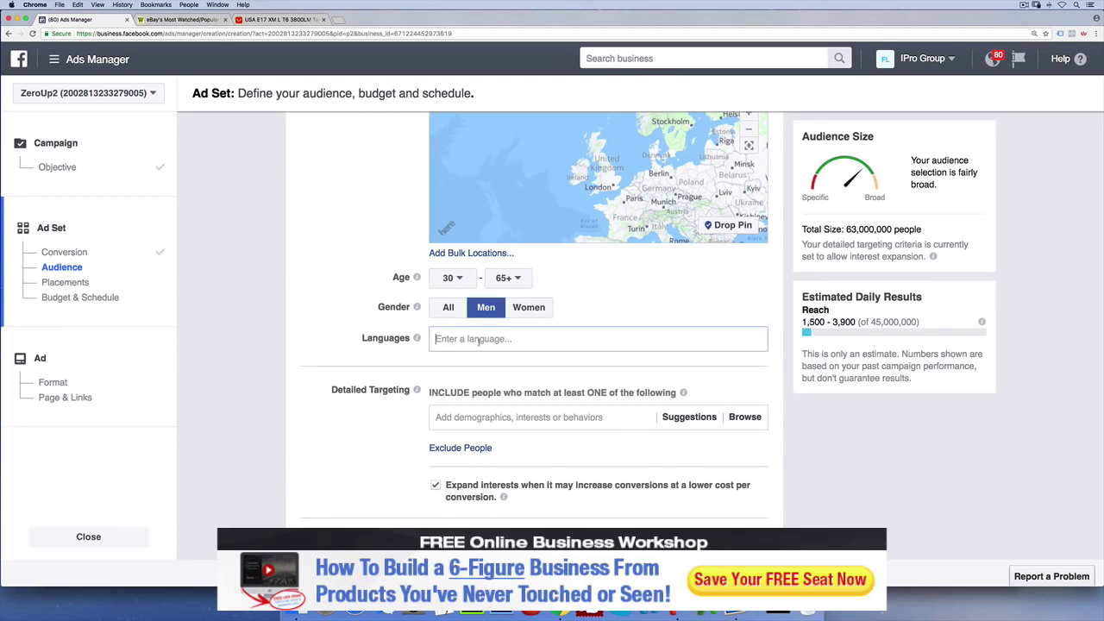
type("e")
key("Return")
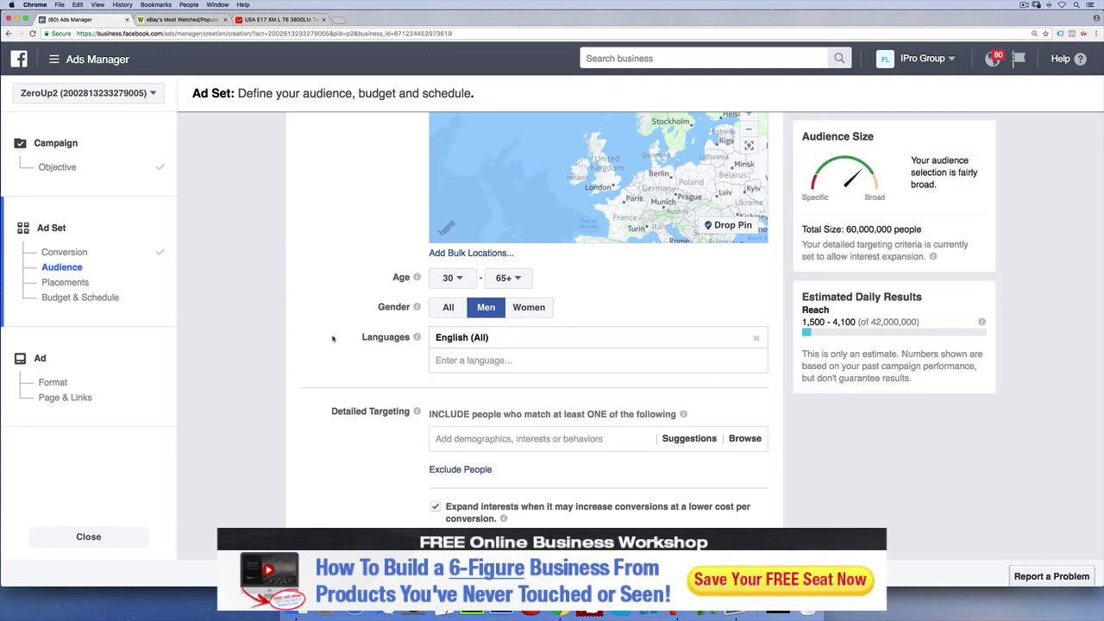
scroll(332, 341, "up", 3)
scroll(334, 340, "down", 1)
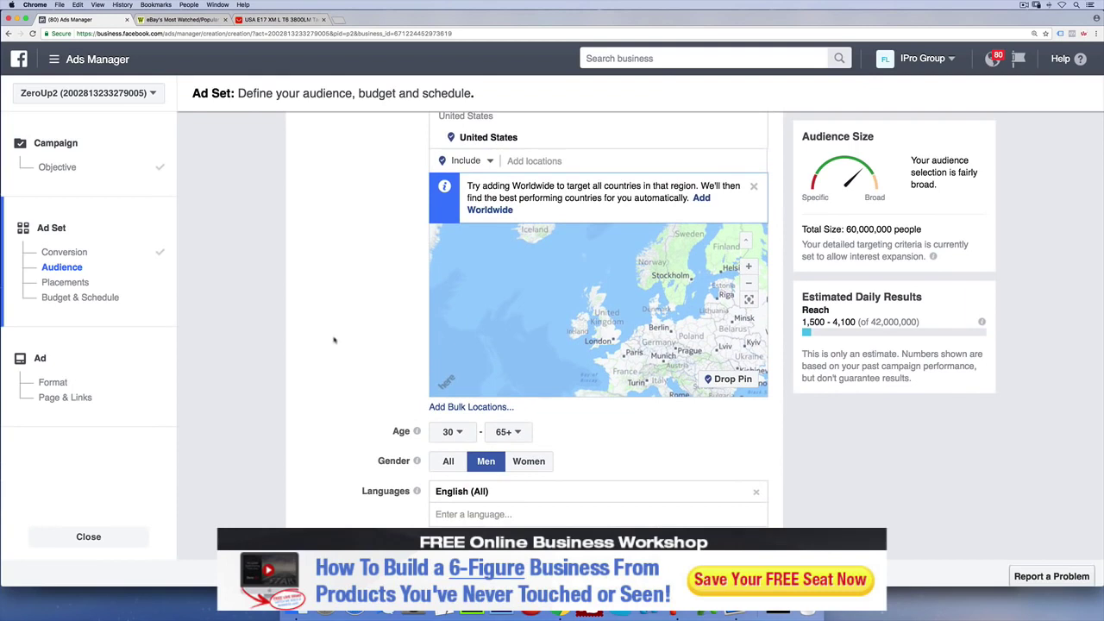
scroll(334, 340, "down", 2)
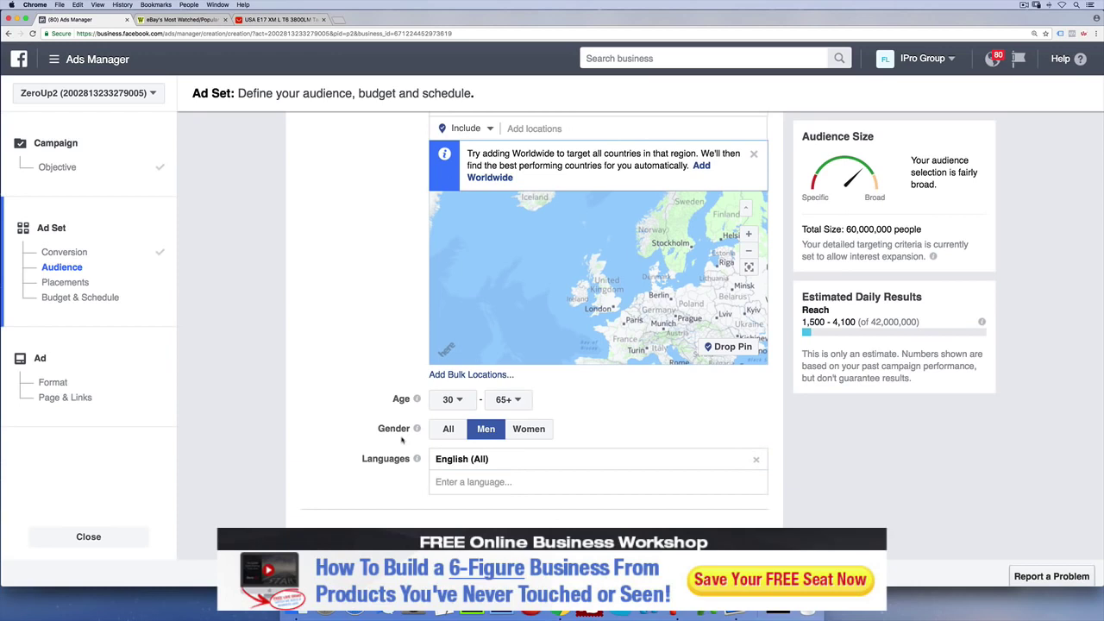
scroll(401, 441, "down", 5)
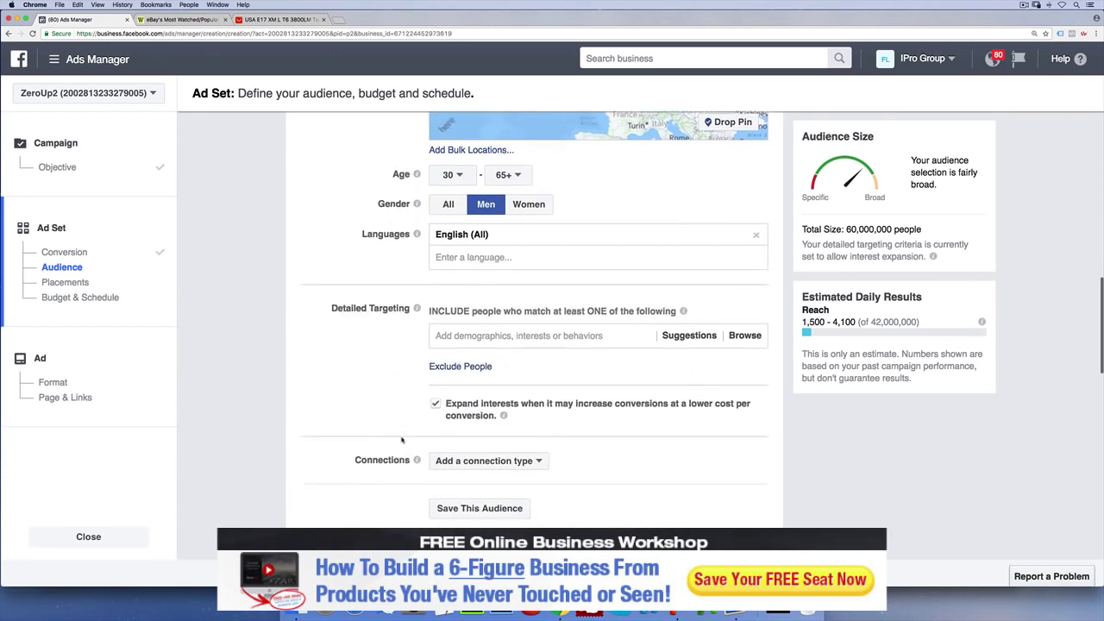
scroll(402, 441, "down", 1)
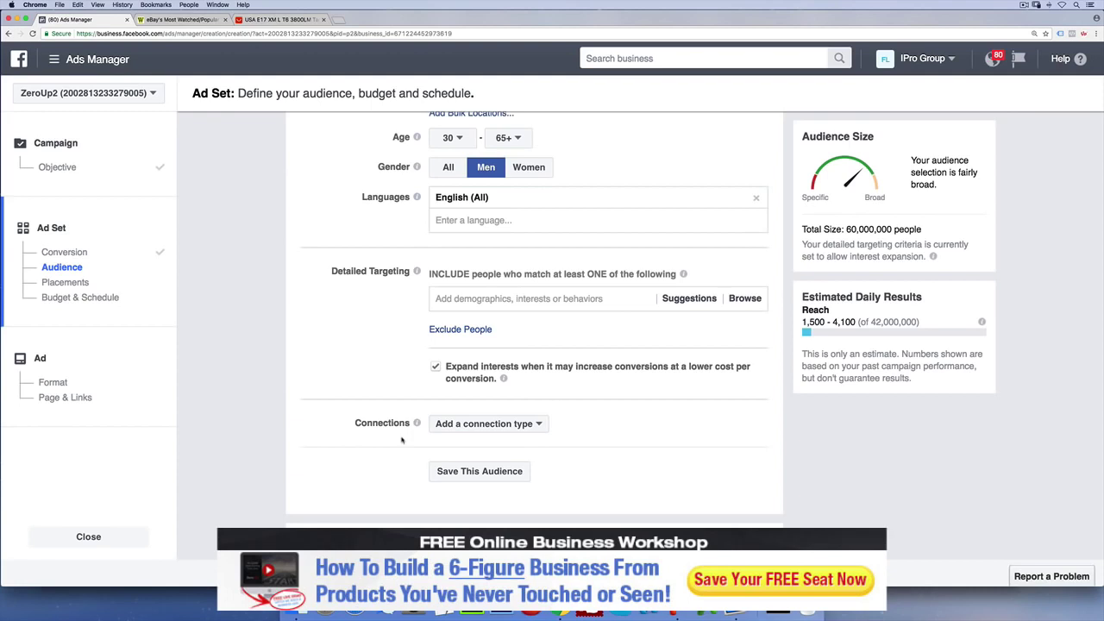
Launch Deskscribble and handwrite audience-size guidelines beside the Audience Size gauge, including "200K - 600K" and "<1M"
key("super+space")
type("desk")
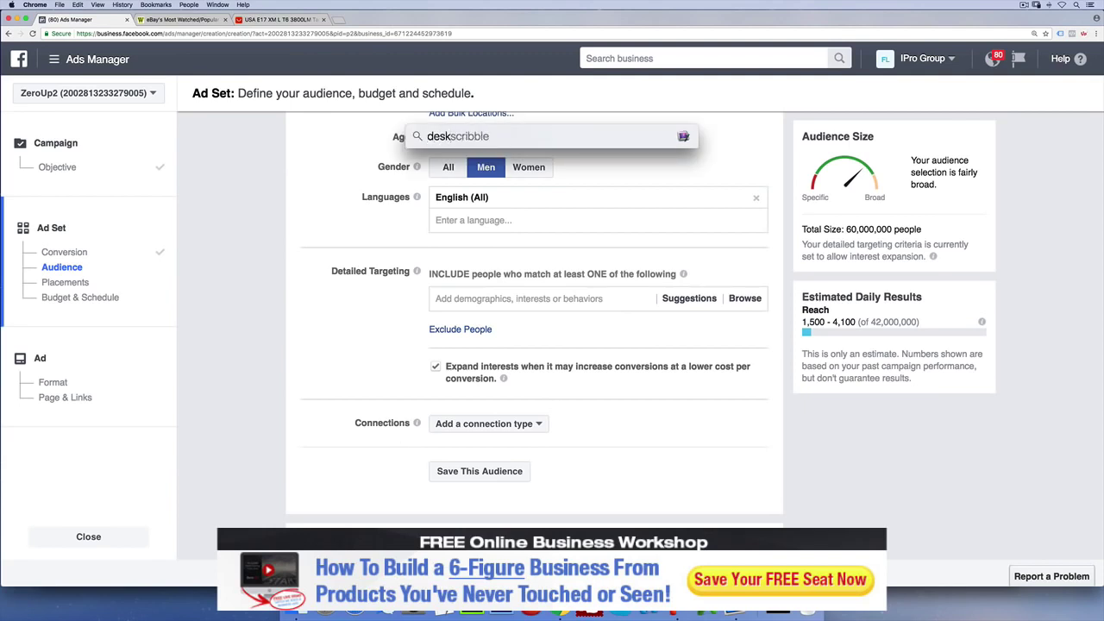
key("Return")
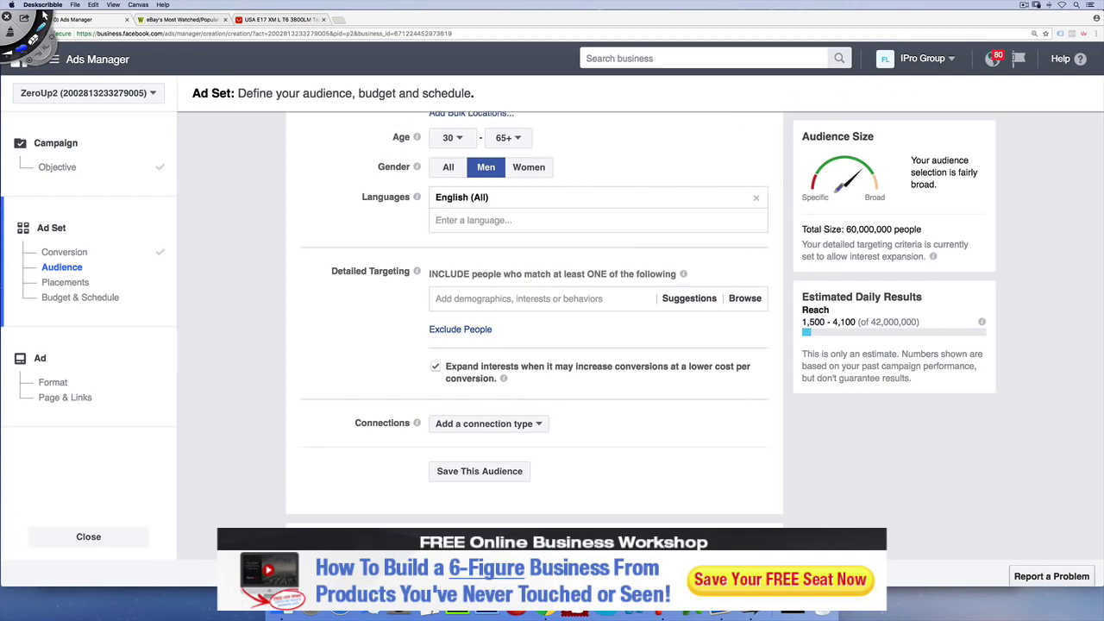
mouse_move(963, 196)
left_mouse_down()
mouse_move(971, 178)
mouse_move(989, 195)
mouse_move(1020, 184)
left_mouse_up()
mouse_move(927, 222)
left_mouse_down()
mouse_move(946, 230)
mouse_move(1031, 216)
mouse_move(1077, 233)
left_mouse_up()
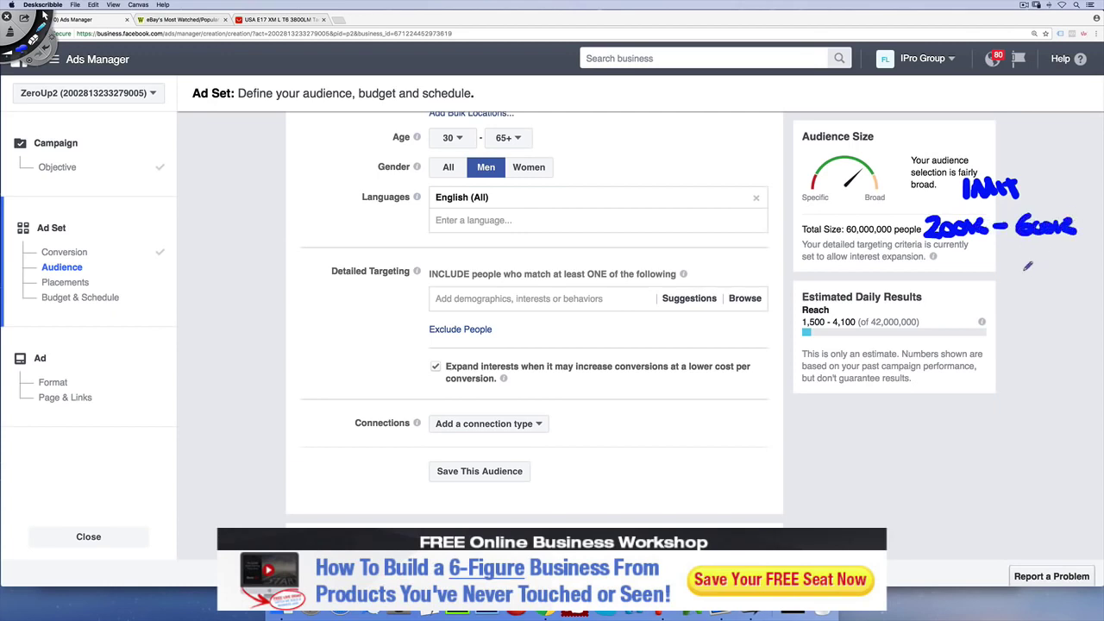
mouse_move(980, 255)
left_mouse_down()
mouse_move(997, 252)
mouse_move(979, 271)
mouse_move(1009, 276)
left_mouse_up()
left_click_drag(1021, 277, 1049, 274)
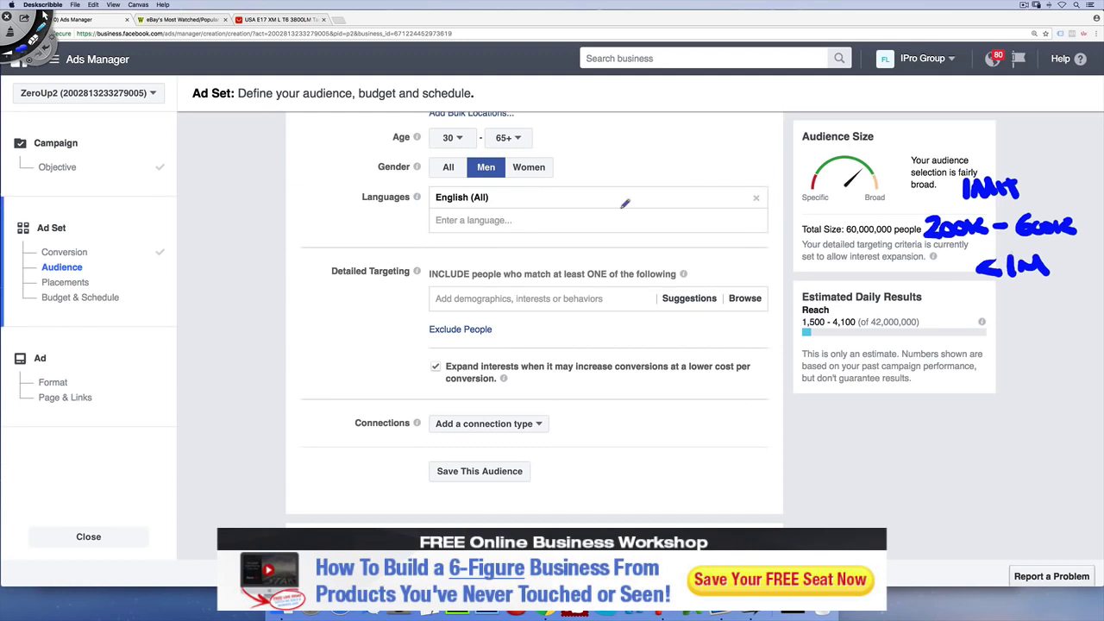
Add the Camping interest to the ad set's detailed targeting
left_click(463, 300)
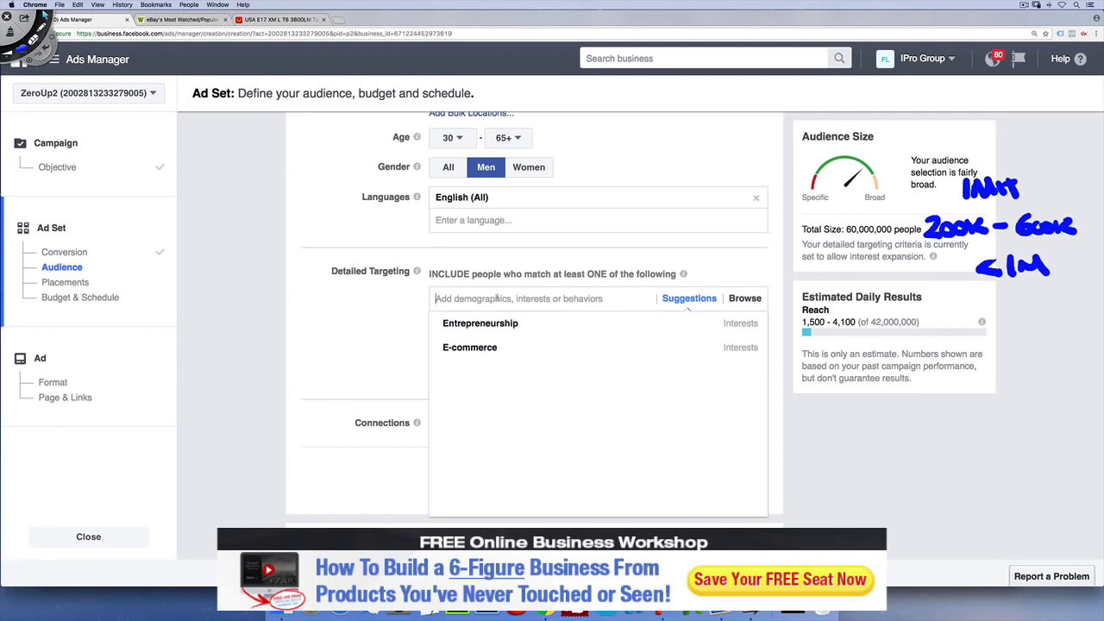
type("camping")
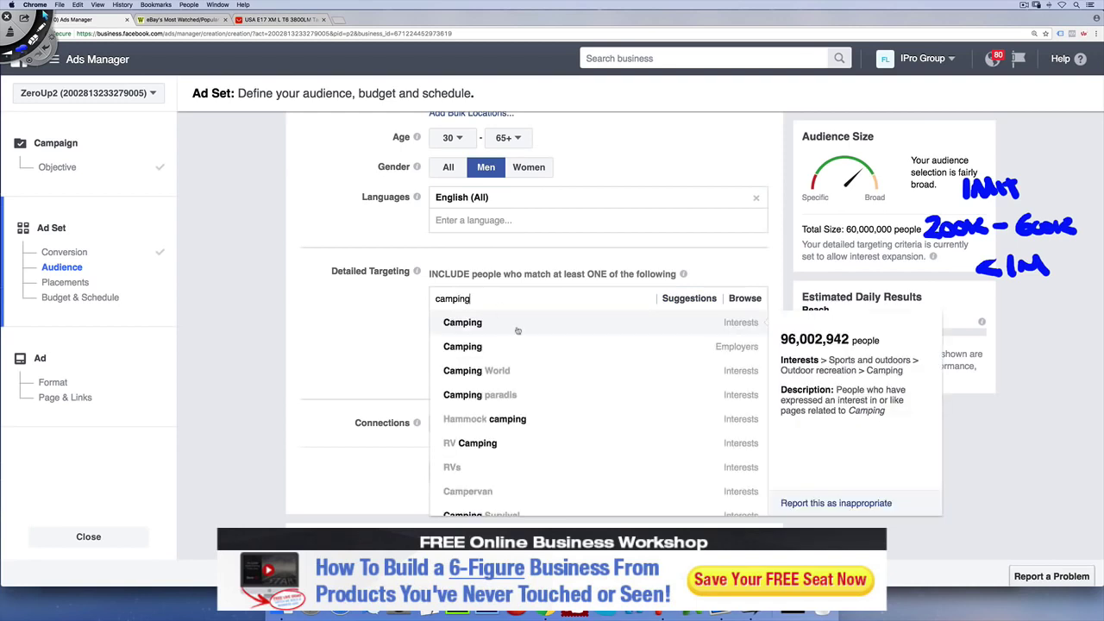
left_click(530, 324)
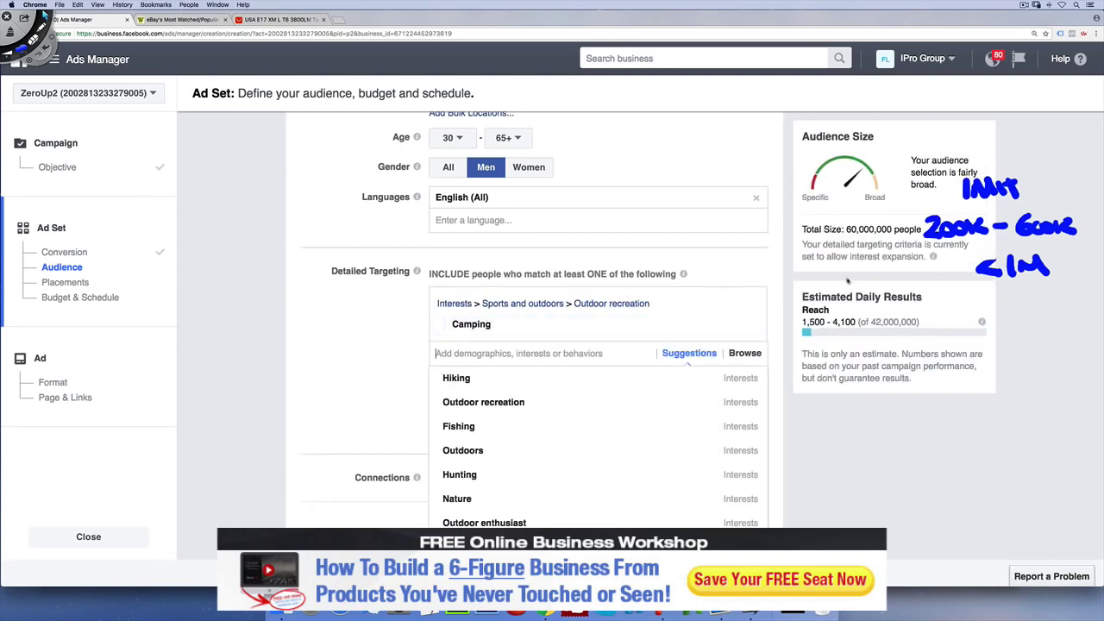
left_click(375, 342)
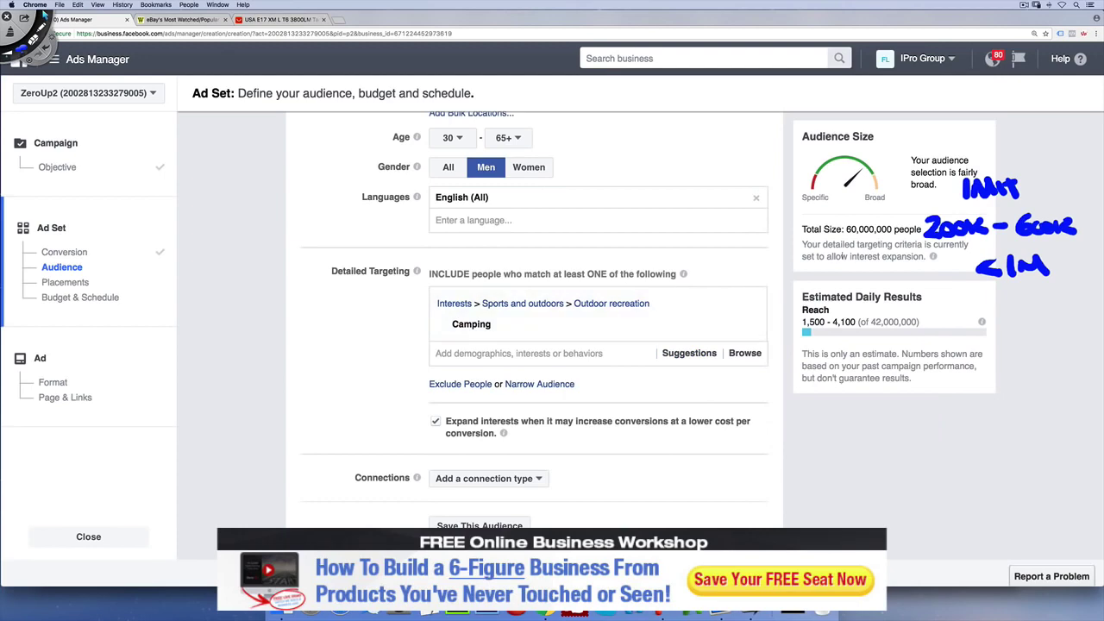
Review the audience's location, age and gender settings against the audience size and estimated daily reach
scroll(746, 266, "up", 2)
scroll(746, 266, "up", 5)
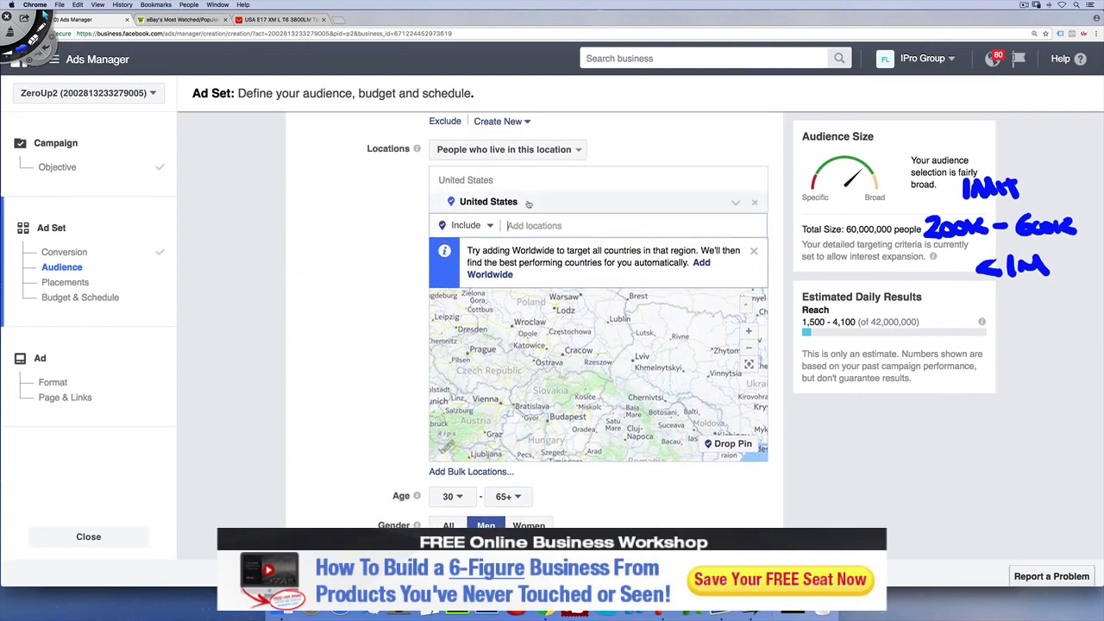
scroll(379, 283, "down", 3)
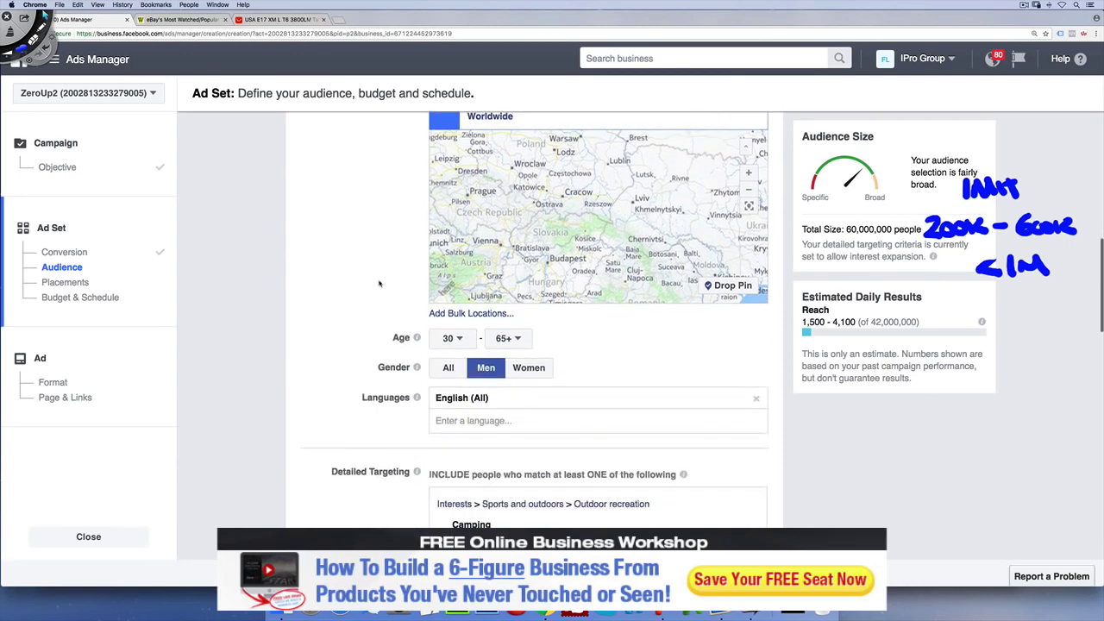
double_click(894, 322)
triple_click(876, 322)
left_click(654, 352)
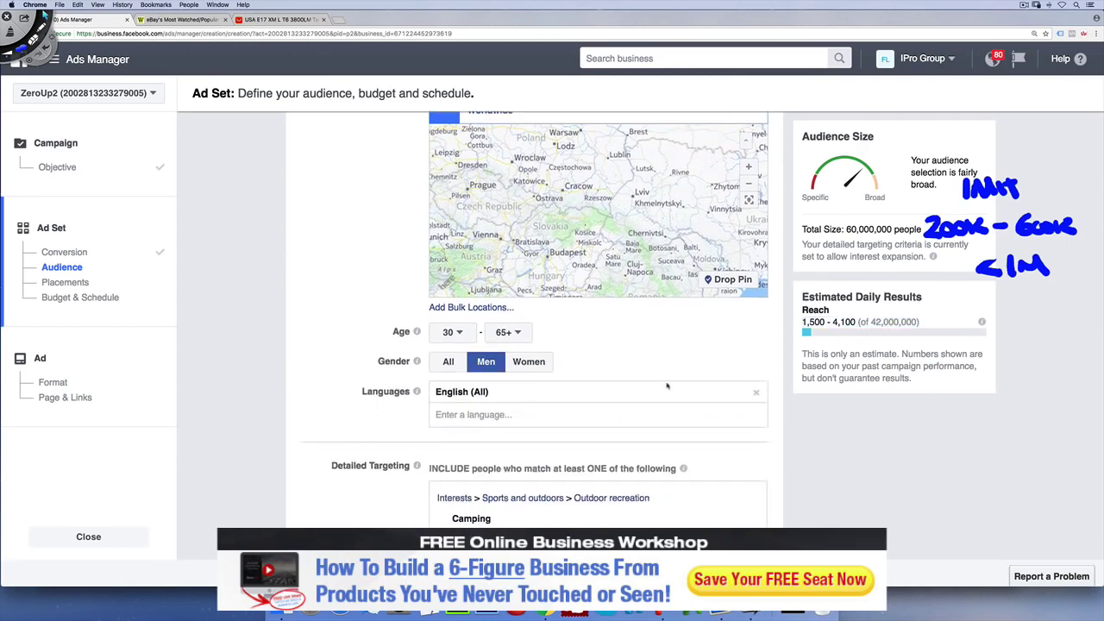
Add the Outdoor recreation interest to detailed targeting and remove Camping
scroll(615, 439, "down", 1)
scroll(619, 449, "down", 2)
left_click(596, 450)
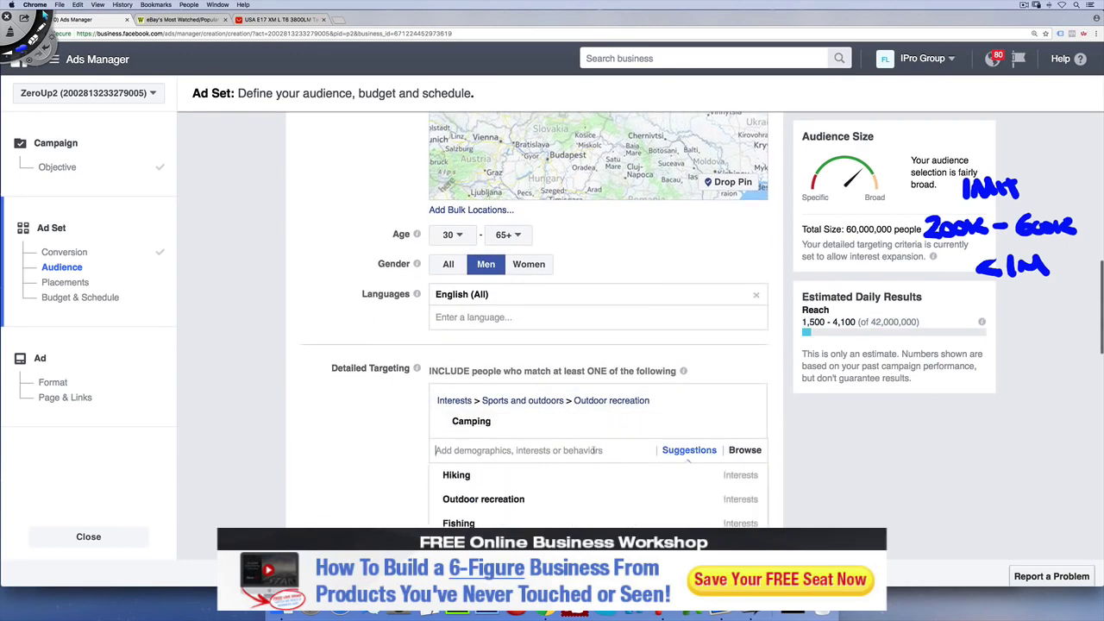
left_click(499, 495)
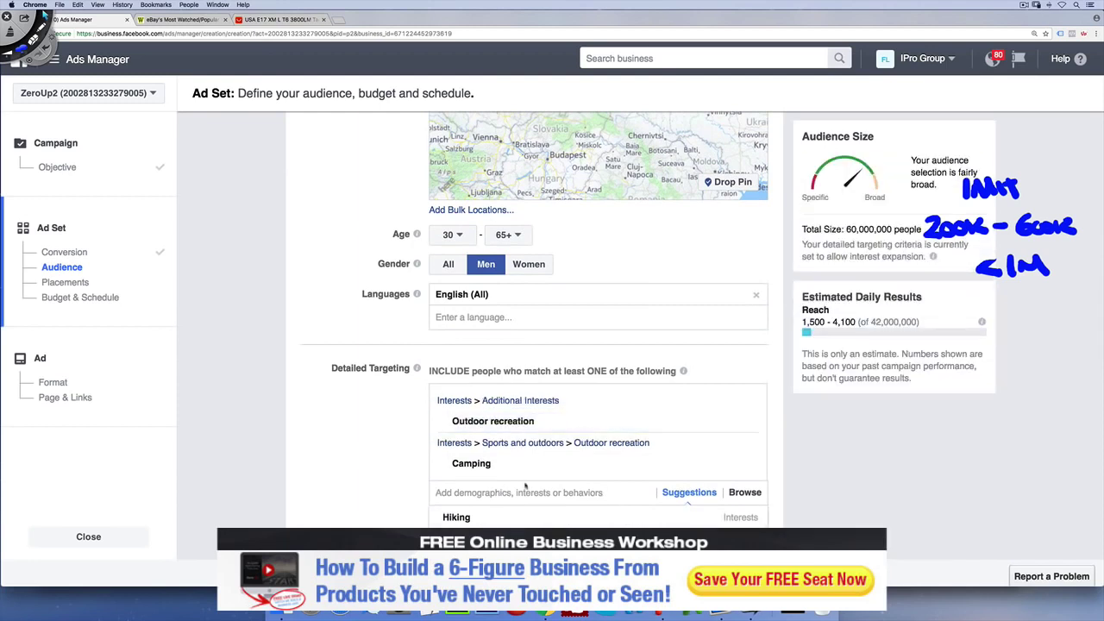
left_click(746, 466)
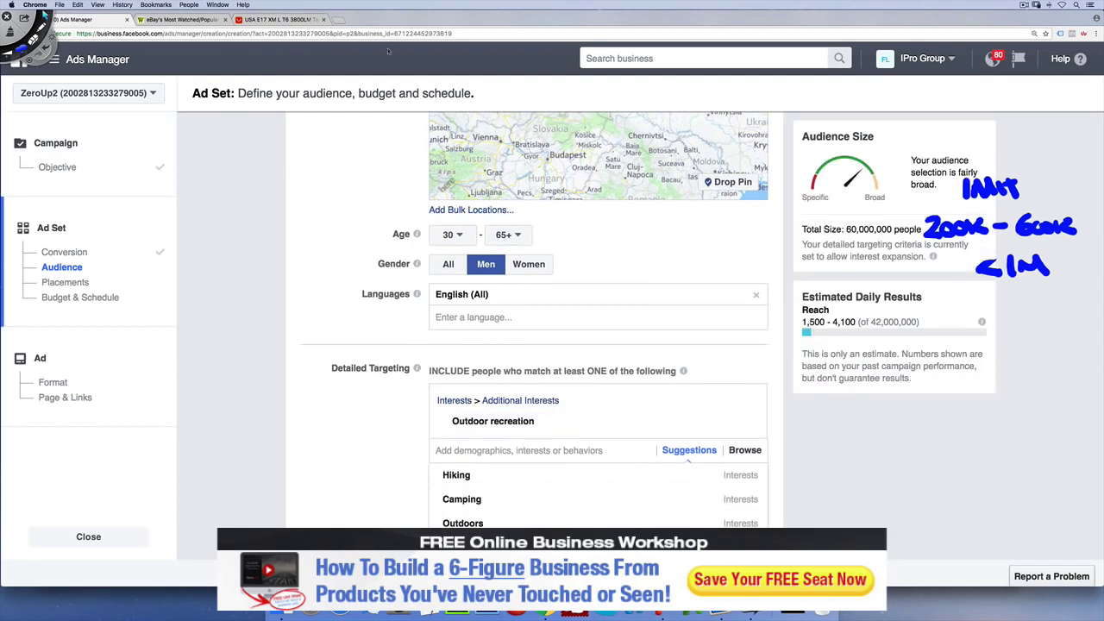
Close the Deskscribble overlay and reload the Ads Manager page, confirming the reload
left_click(7, 17)
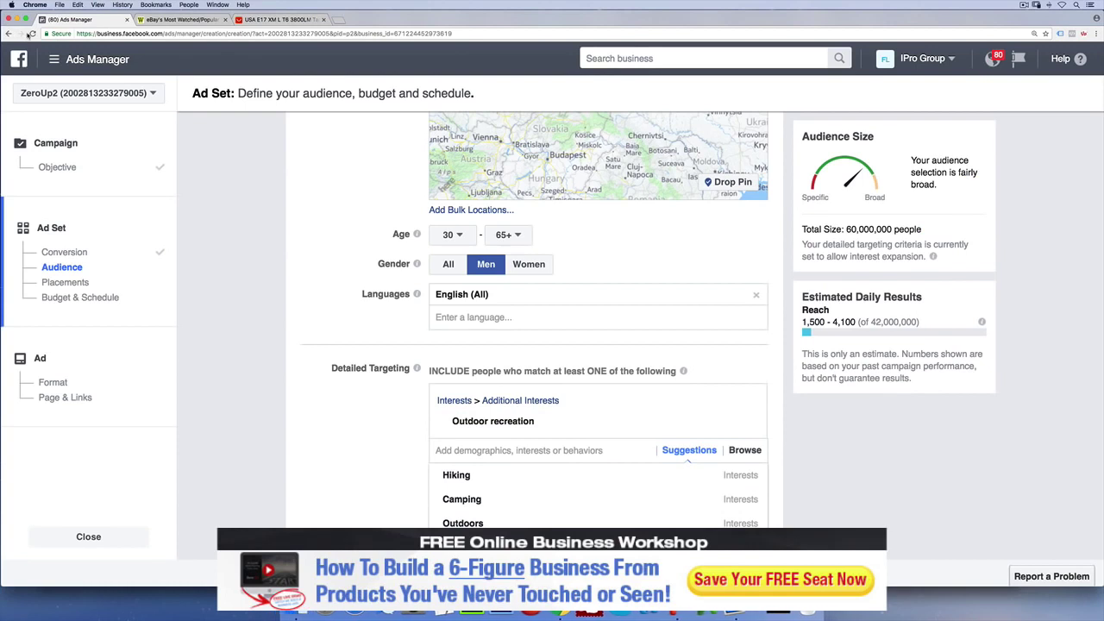
left_click(33, 33)
left_click(628, 193)
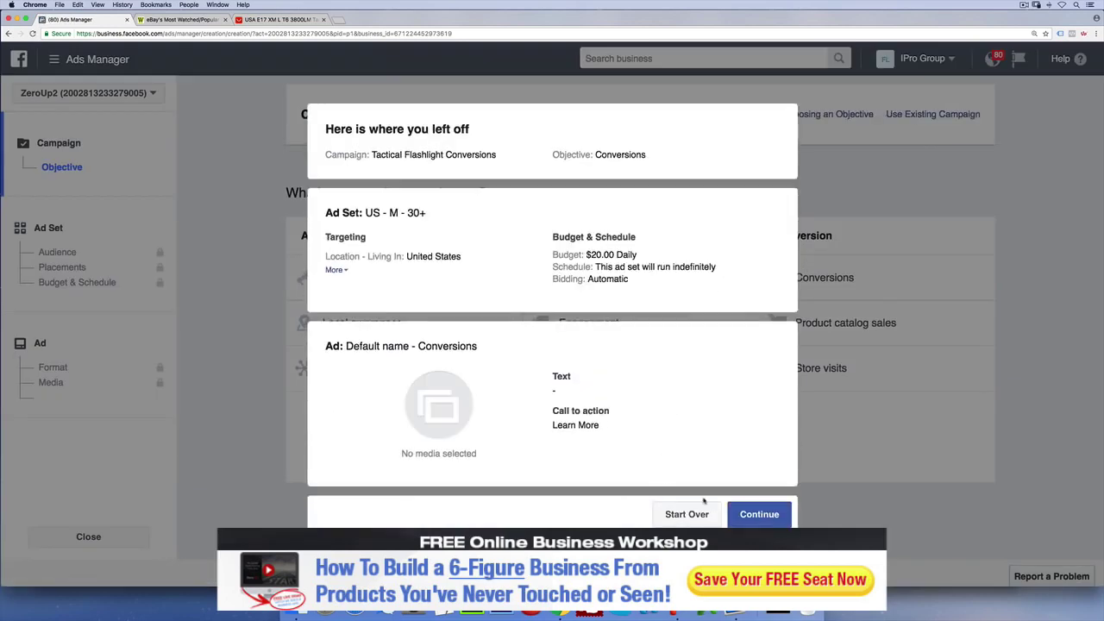
Start the campaign over with the Conversions objective and choose Purchase as the website conversion event
left_click(687, 512)
left_click(863, 277)
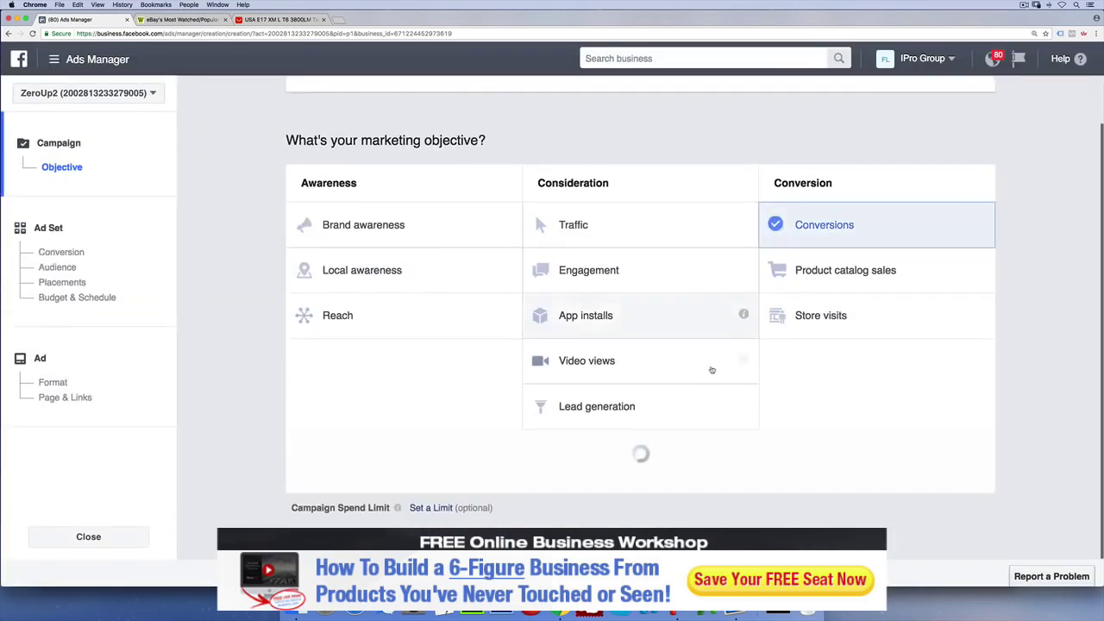
left_click(641, 467)
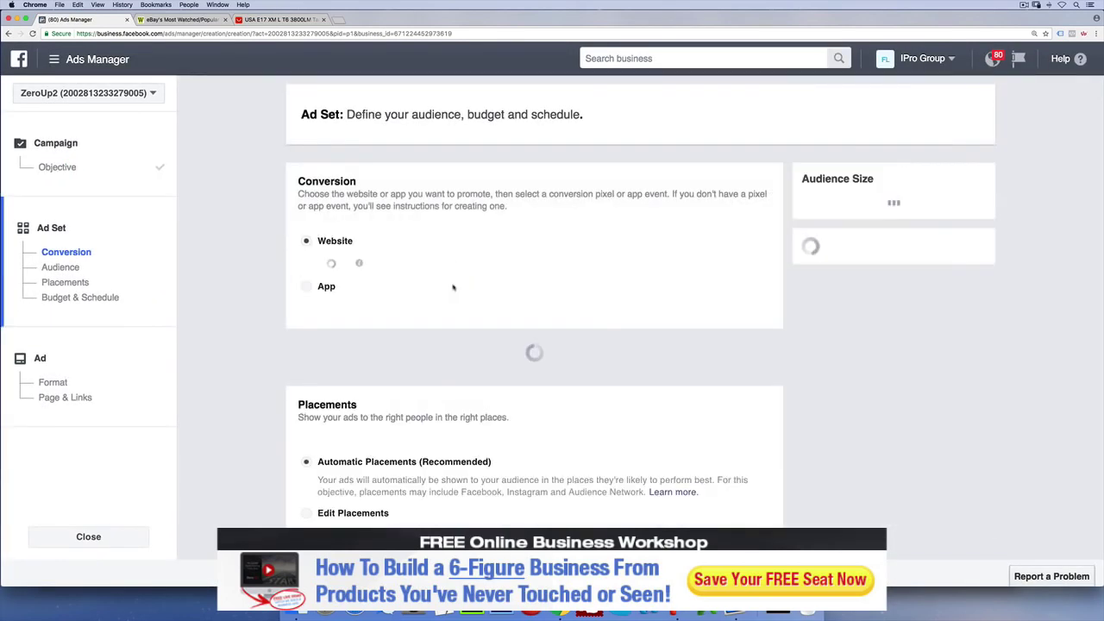
left_click(411, 268)
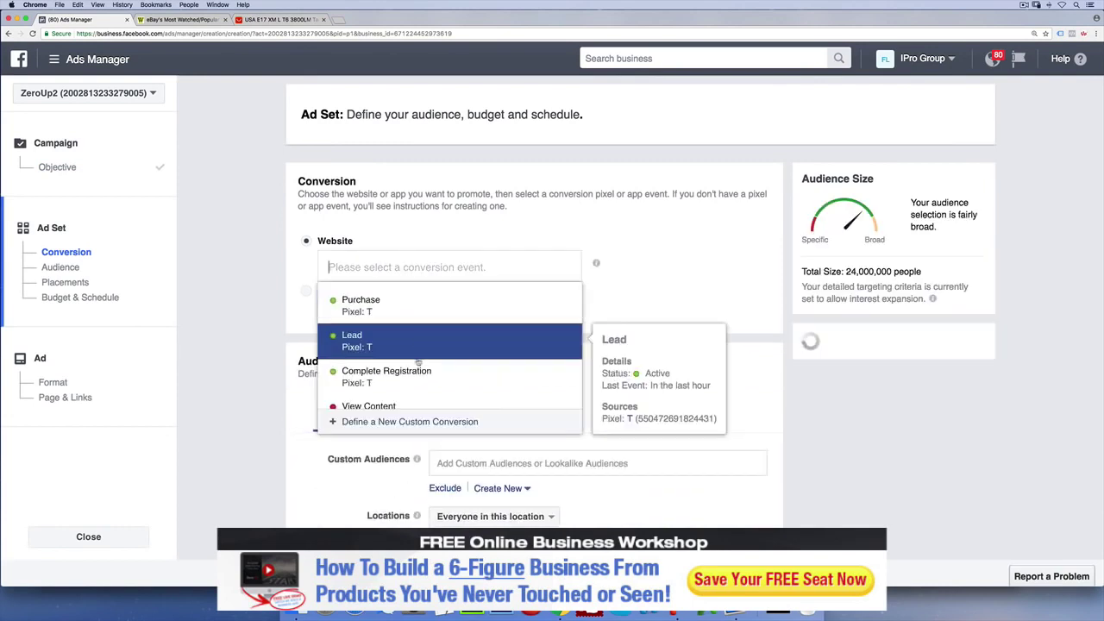
left_click(362, 300)
Limit targeting to "People who live in this location" and replace Canada with the United States
scroll(547, 394, "down", 4)
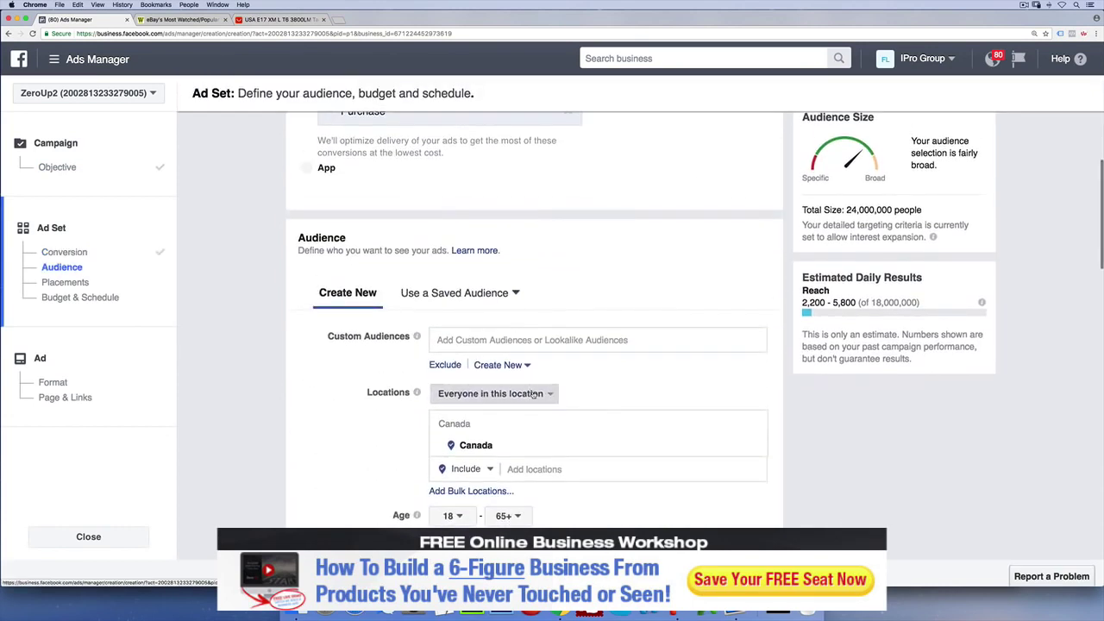
left_click(517, 394)
left_click(523, 411)
left_click(567, 471)
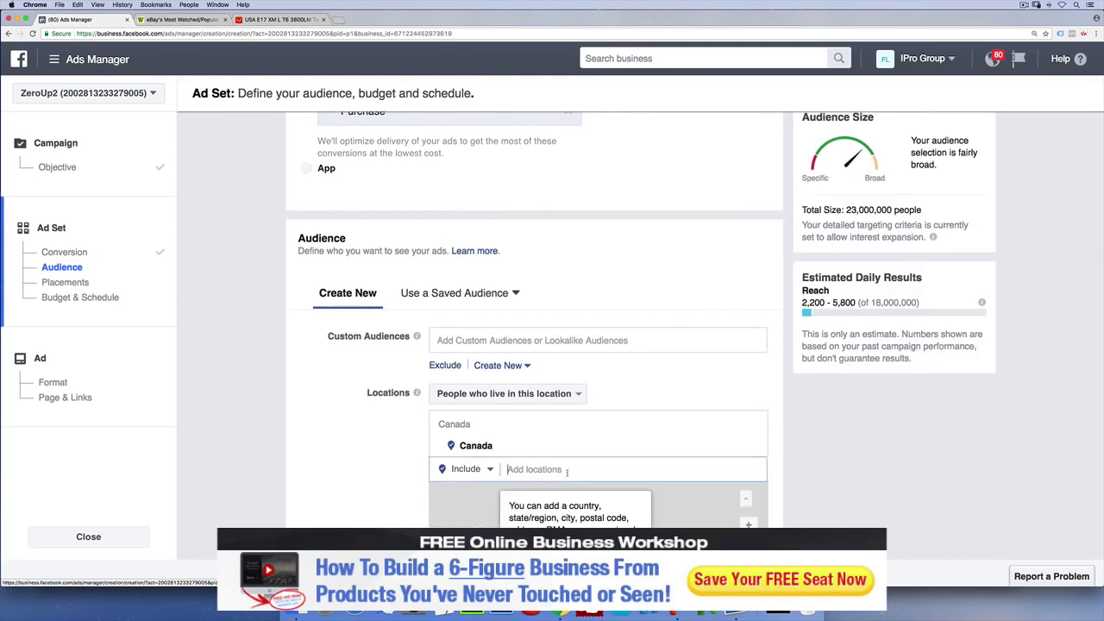
type("united")
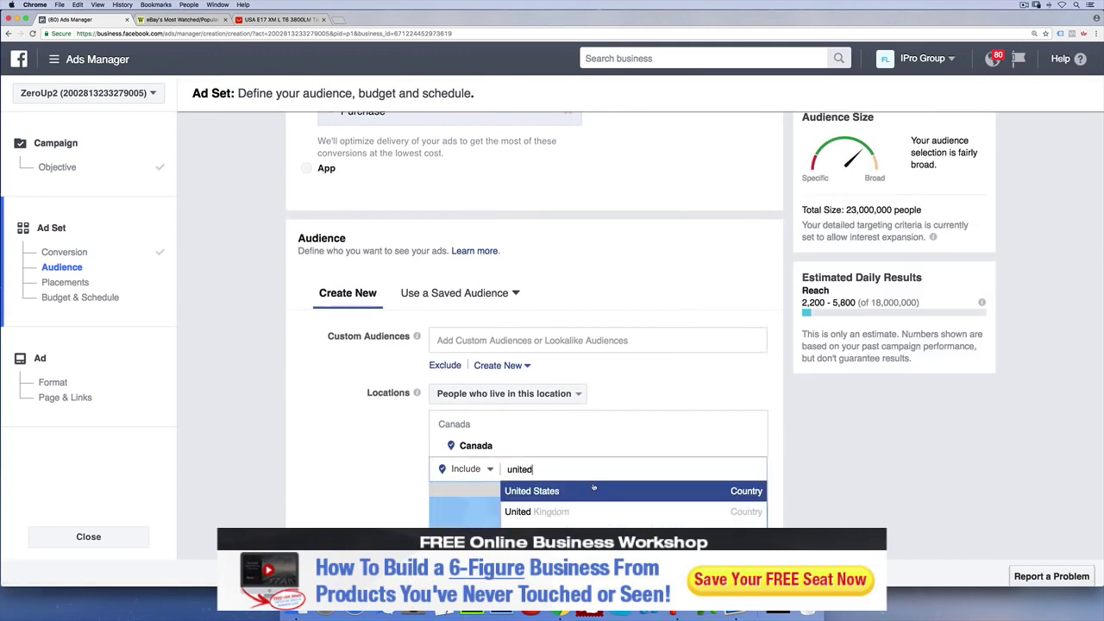
left_click(594, 490)
left_click(755, 445)
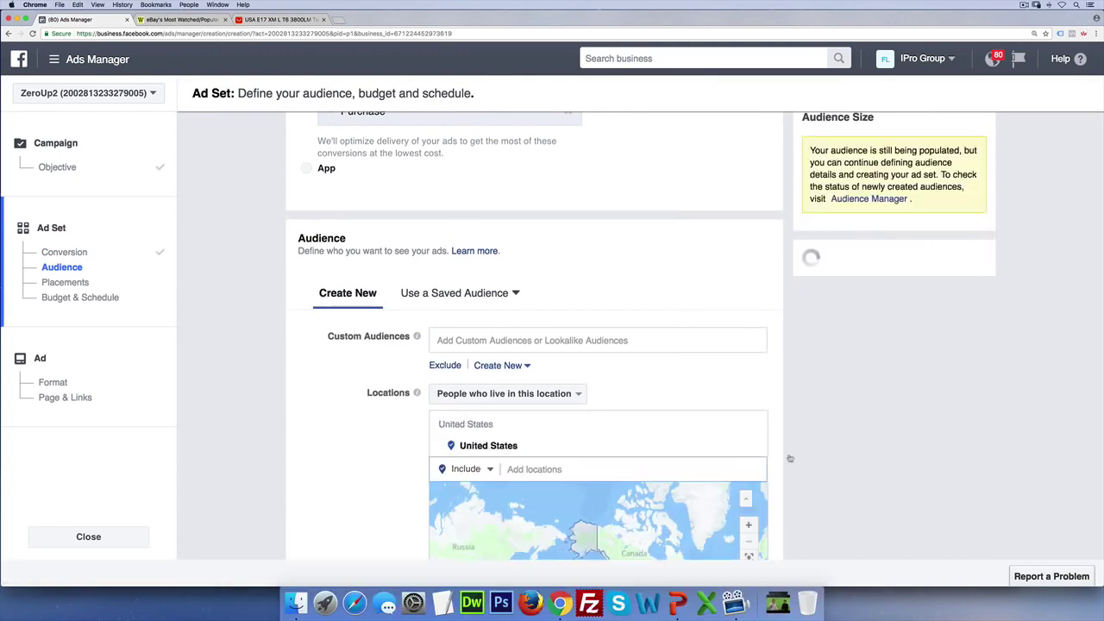
Set the audience's minimum age to 30 and limit the gender to Men
scroll(789, 460, "down", 5)
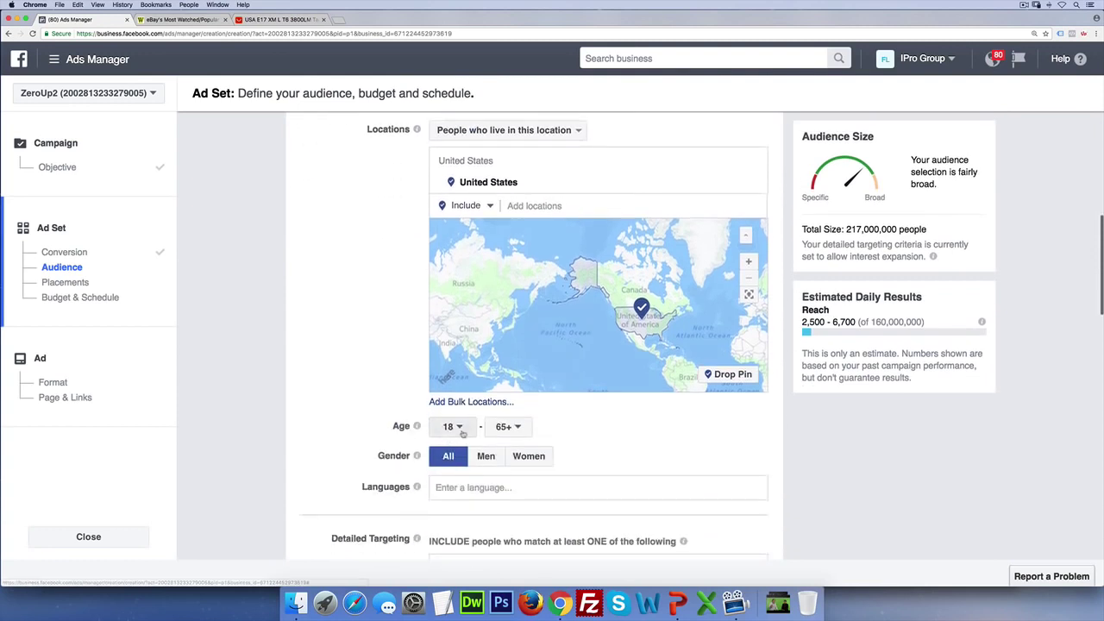
left_click(452, 429)
key("Down")
key("Down")
key("Down")
key("Down")
key("Down")
key("Down")
key("Down")
key("Down")
key("Down")
key("Down")
key("Down")
key("Down")
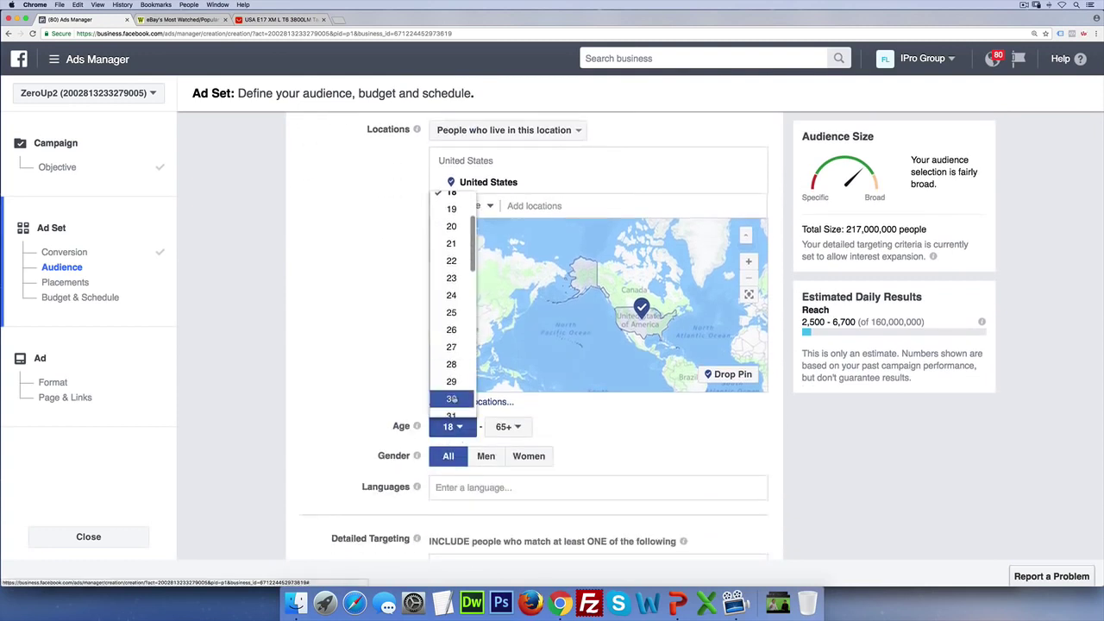
key("Return")
left_click(486, 456)
Add English (All) as the audience language
left_click(481, 487)
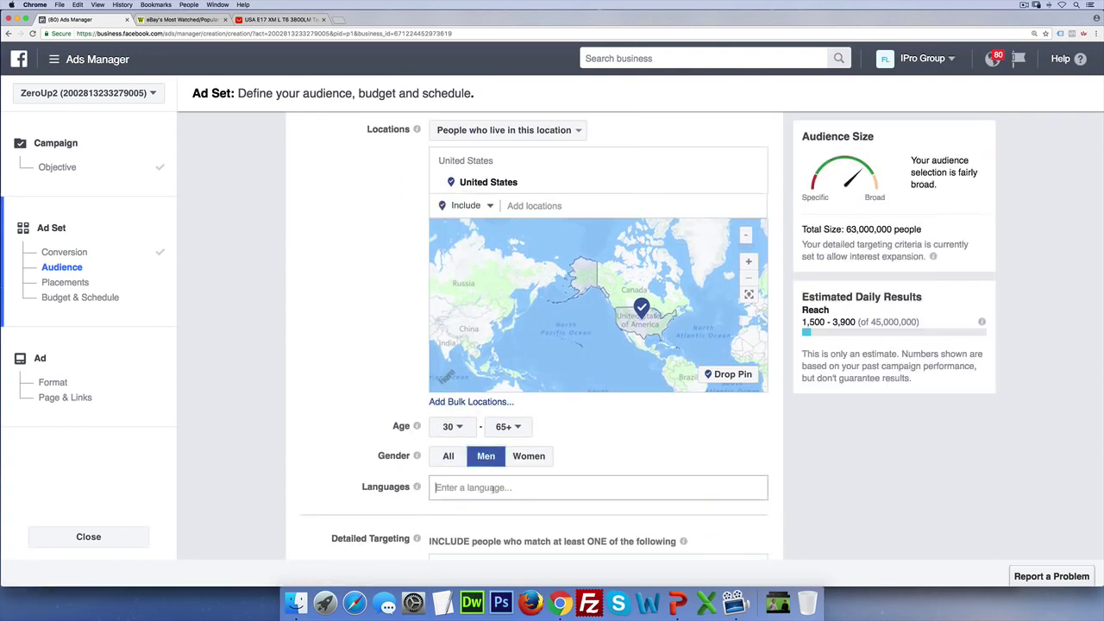
type("e")
left_click(480, 510)
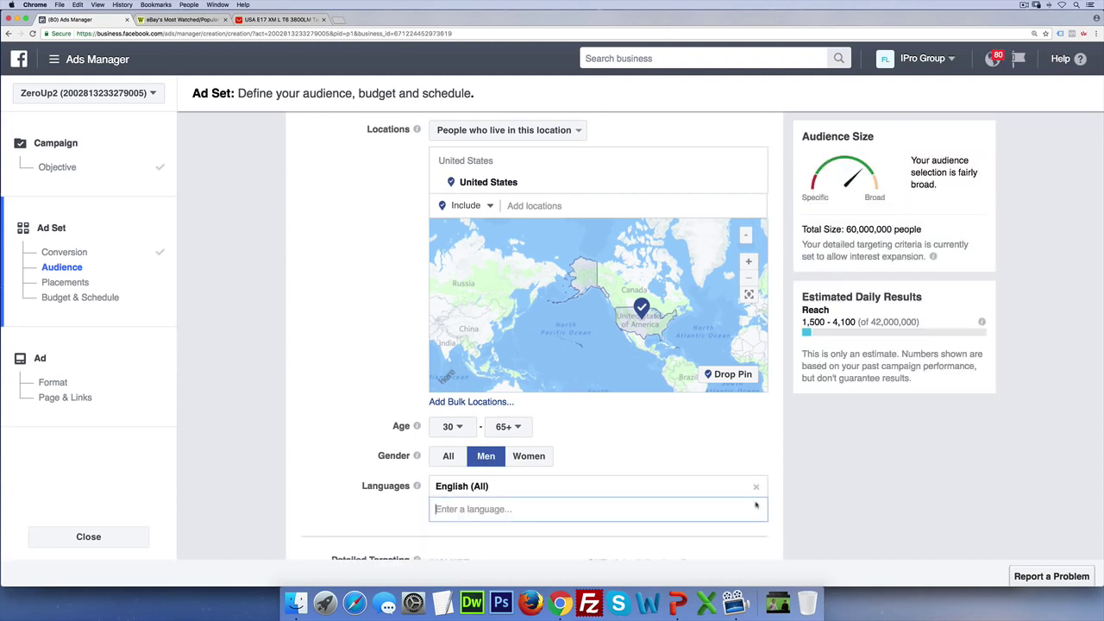
Add the Camping interest from Outdoor recreation to the detailed targeting
scroll(756, 505, "down", 3)
scroll(756, 506, "down", 2)
left_click(560, 362)
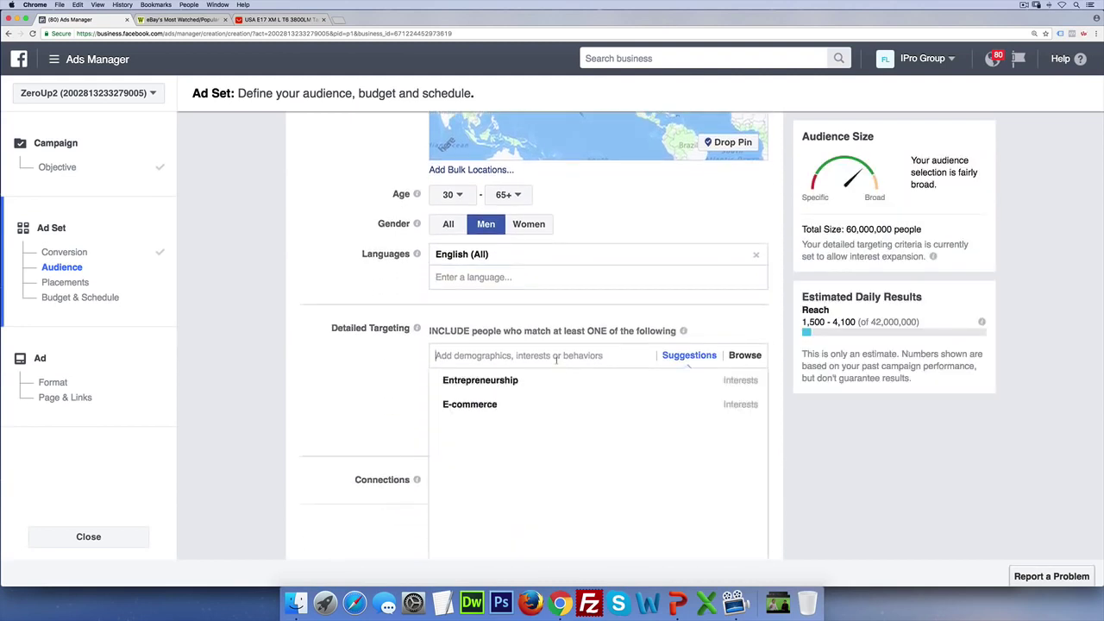
type("camping")
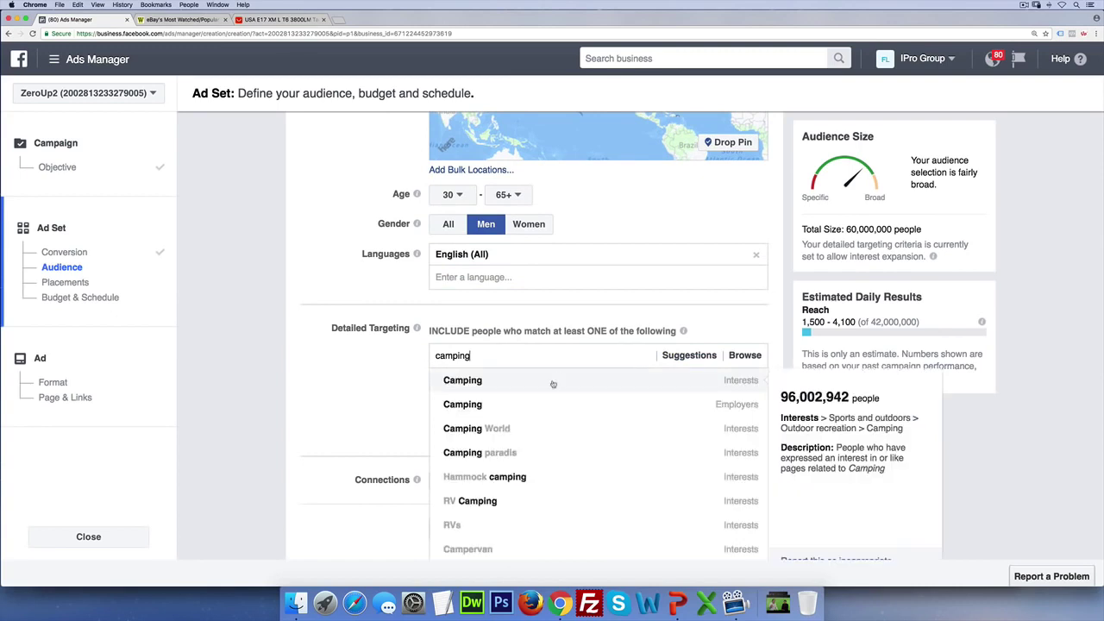
left_click(553, 384)
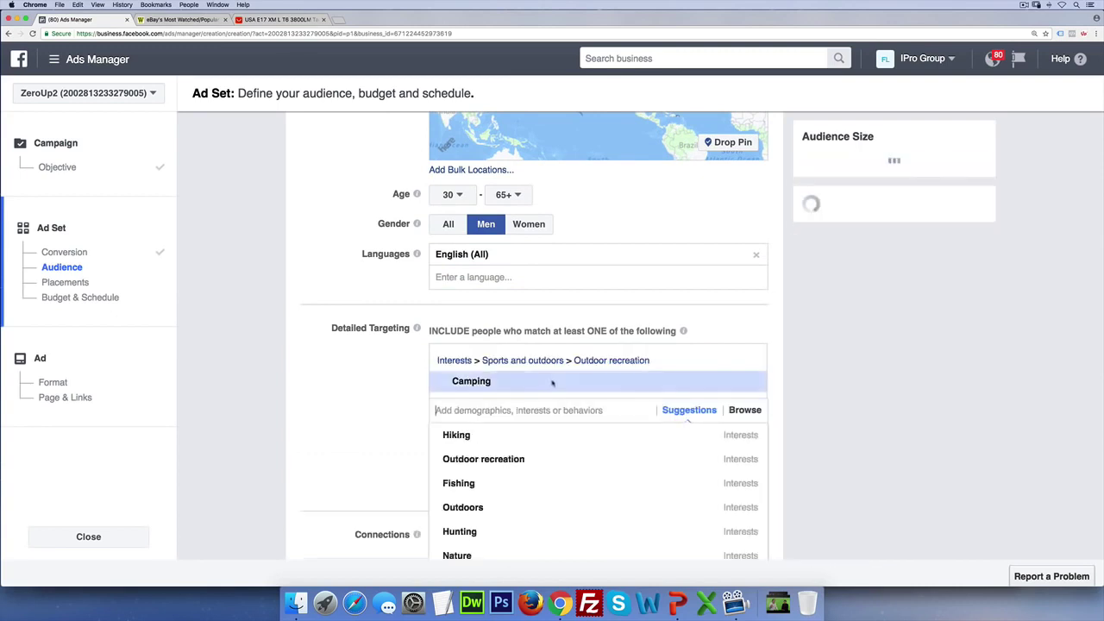
left_click(364, 386)
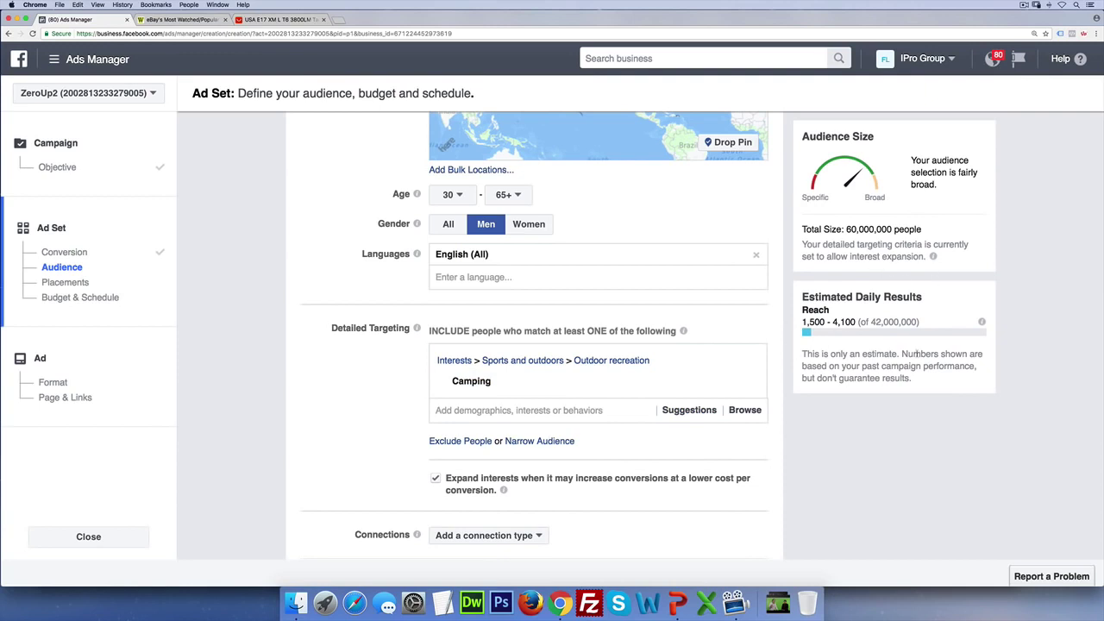
Narrow the audience so people must also match the Camping World interest rather than the employer
scroll(863, 405, "down", 1)
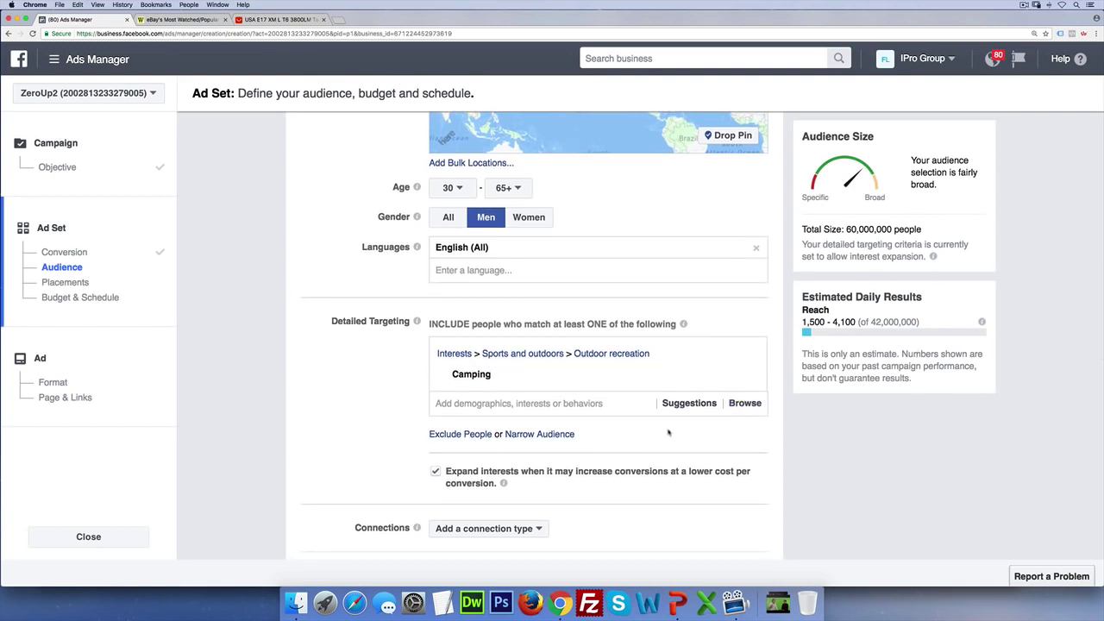
scroll(669, 433, "down", 3)
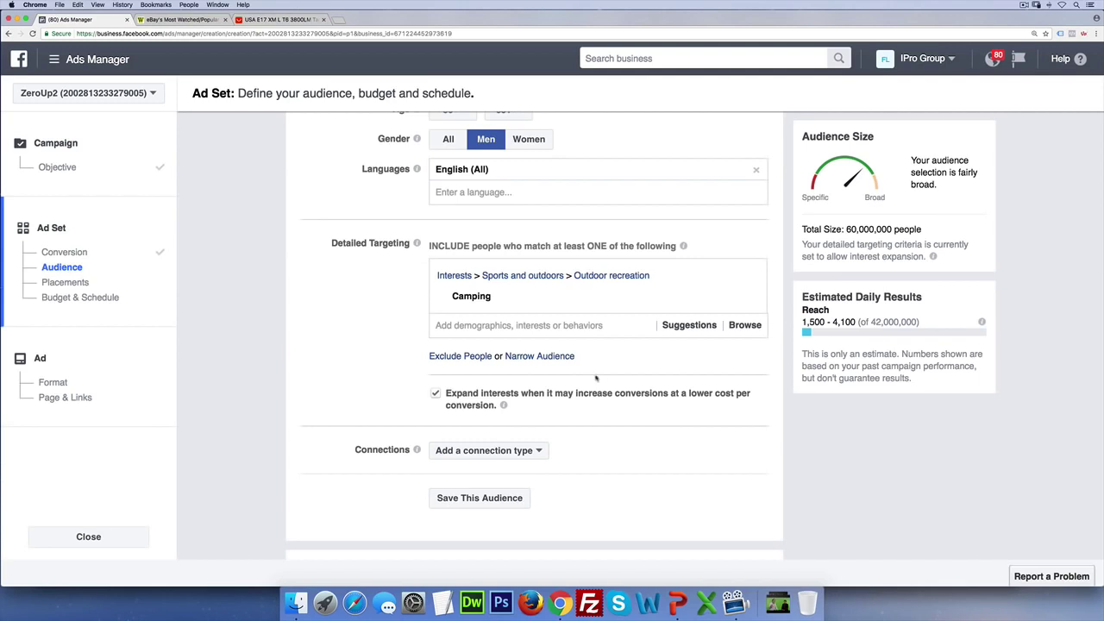
left_click(565, 359)
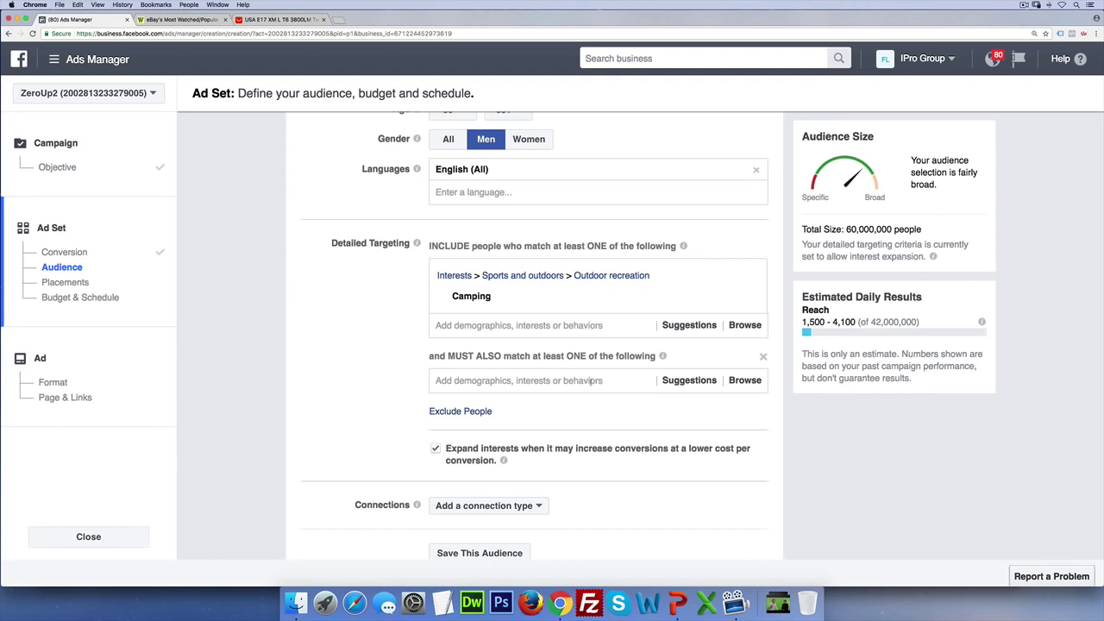
left_click(590, 381)
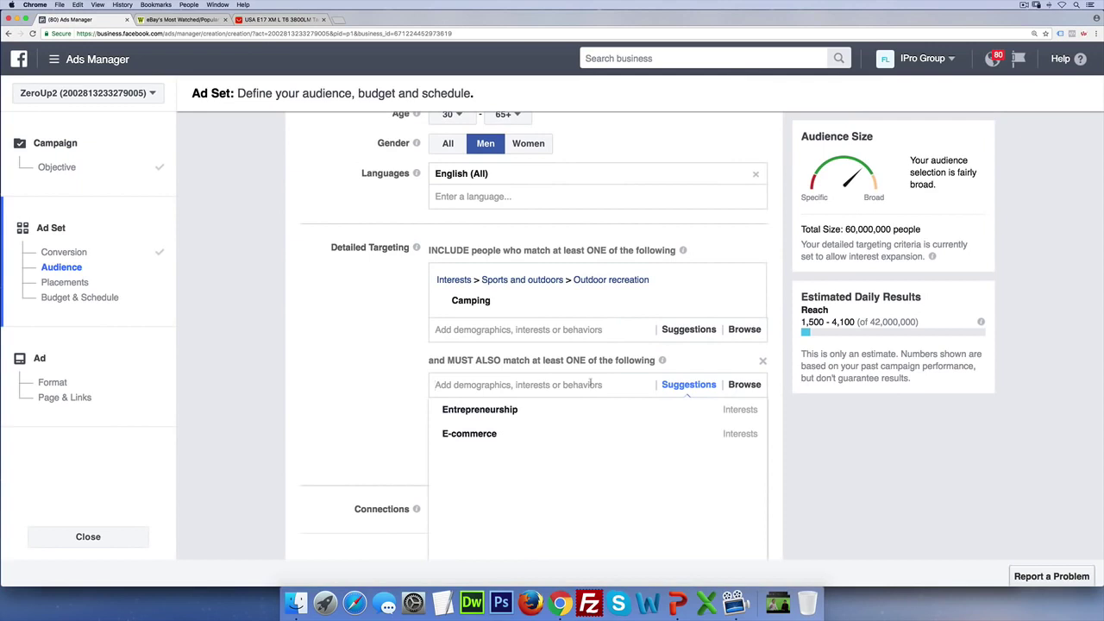
type("ca")
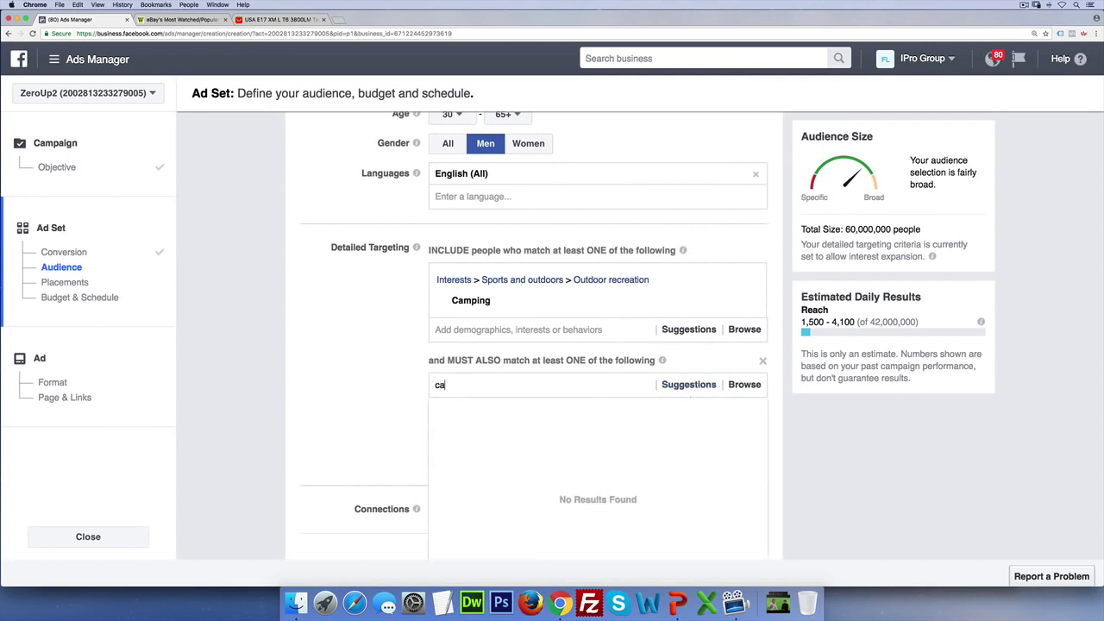
type("mping world")
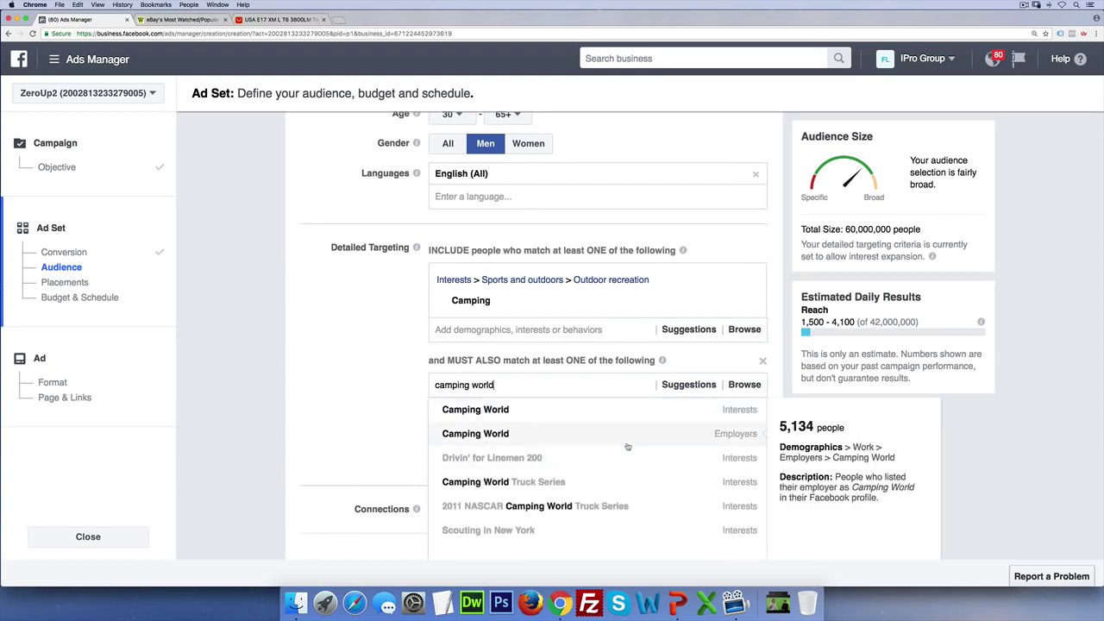
left_click(507, 412)
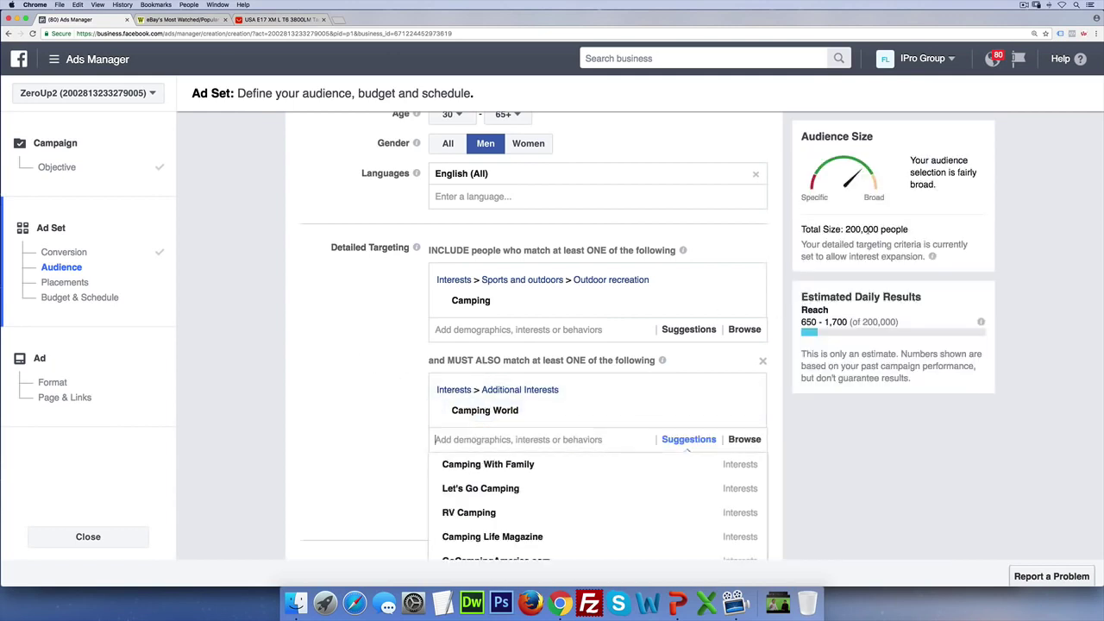
left_click(371, 352)
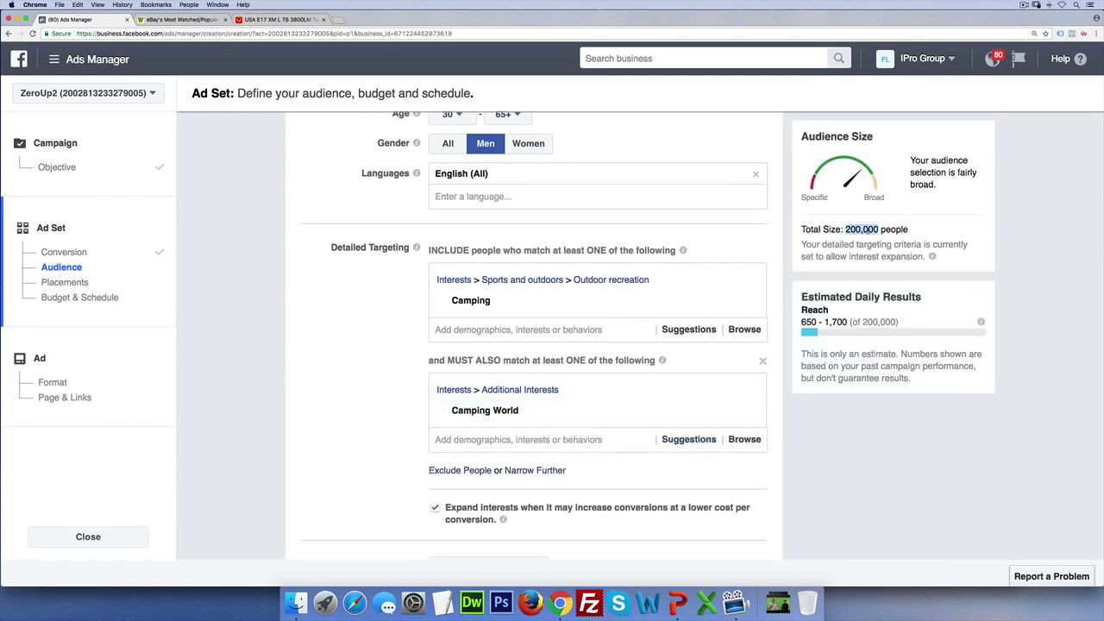
Highlight the total audience size figure and launch Deskscribble to annotate the page
double_click(861, 229)
key("super+space")
type("deskscribble")
key("Return")
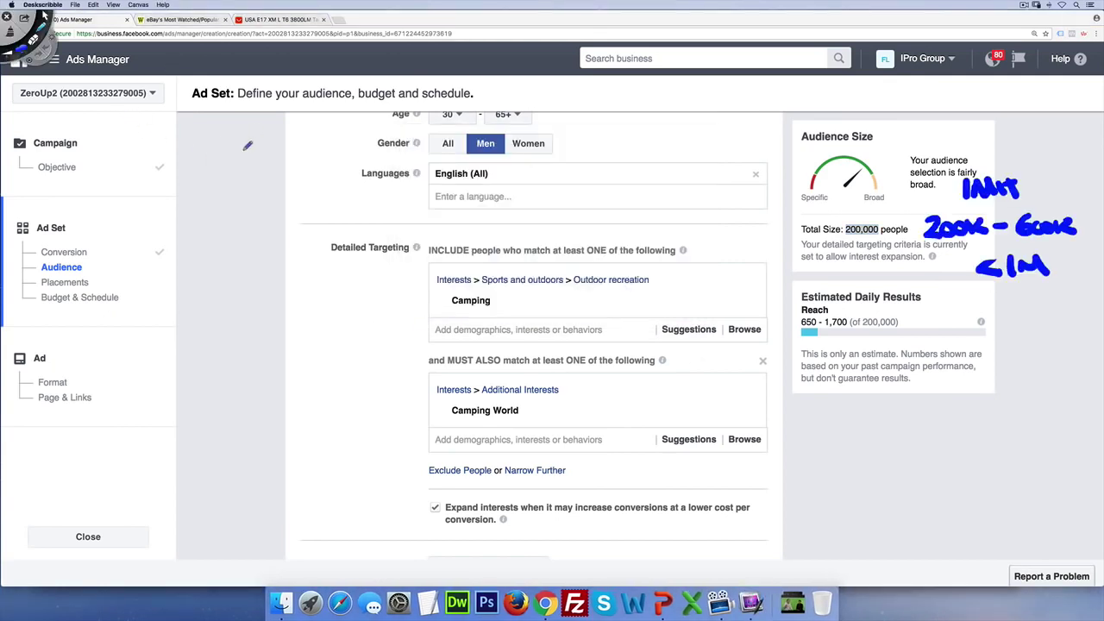
Make a short pen mark on the page and switch the Deskscribble canvas to a white background
mouse_move(245, 146)
left_mouse_down()
mouse_move(202, 193)
mouse_move(245, 235)
mouse_move(311, 186)
mouse_move(267, 149)
left_mouse_up()
left_click(137, 6)
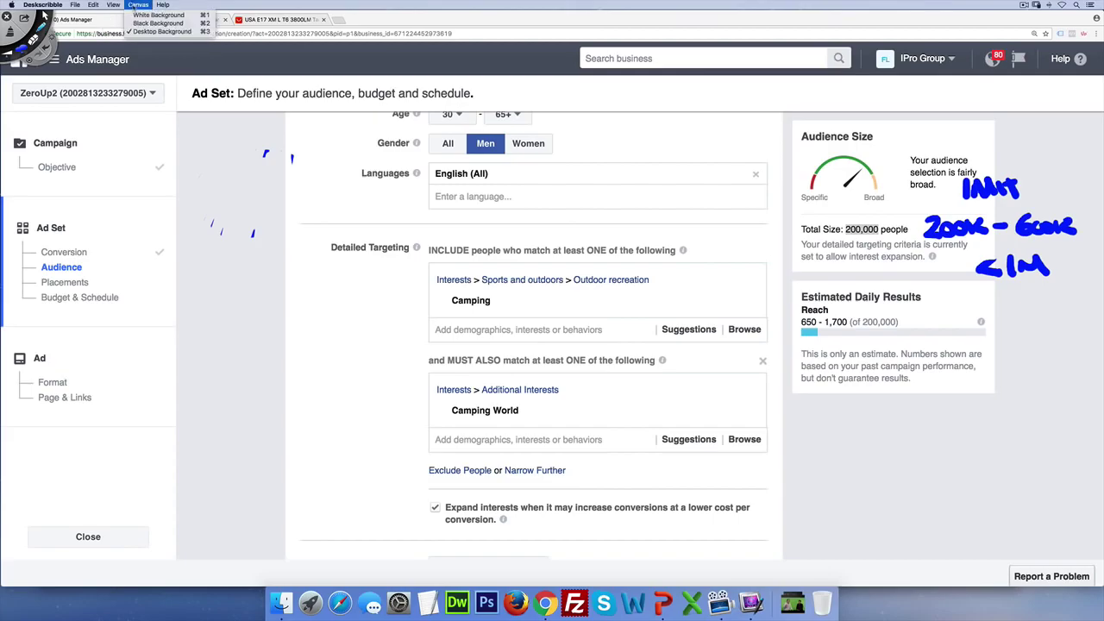
left_click(138, 15)
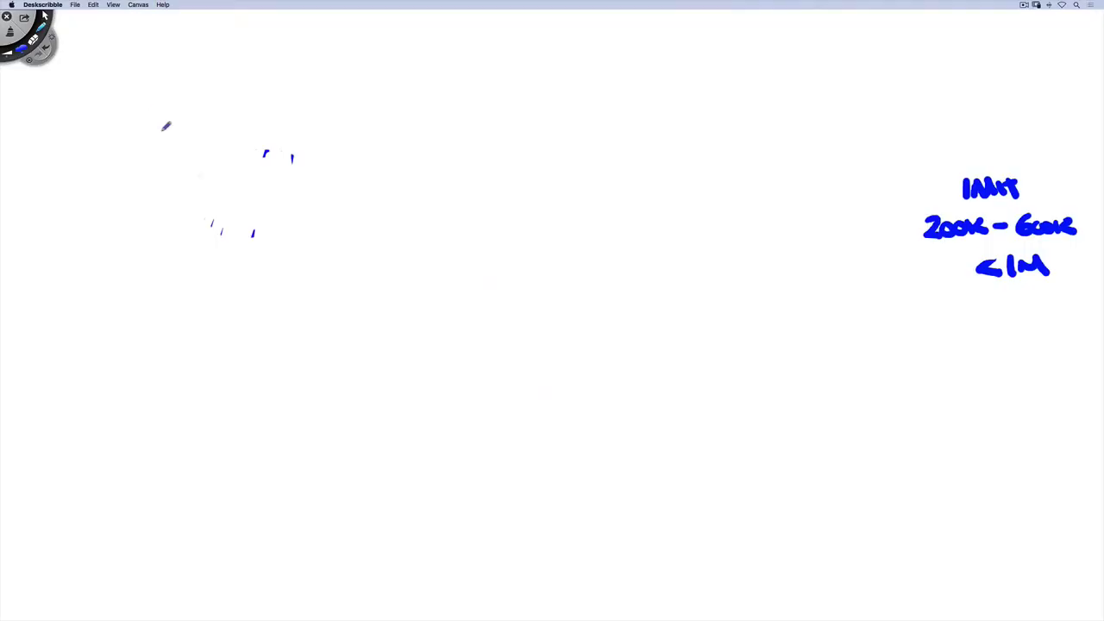
Draw a large circle containing the underlined label CAMPING and the audience size 60M
mouse_move(186, 109)
left_mouse_down()
mouse_move(169, 108)
mouse_move(95, 254)
mouse_move(237, 370)
mouse_move(387, 279)
mouse_move(333, 124)
mouse_move(216, 101)
mouse_move(178, 111)
mouse_move(169, 159)
mouse_move(186, 135)
mouse_move(237, 138)
mouse_move(244, 123)
mouse_move(267, 120)
left_mouse_up()
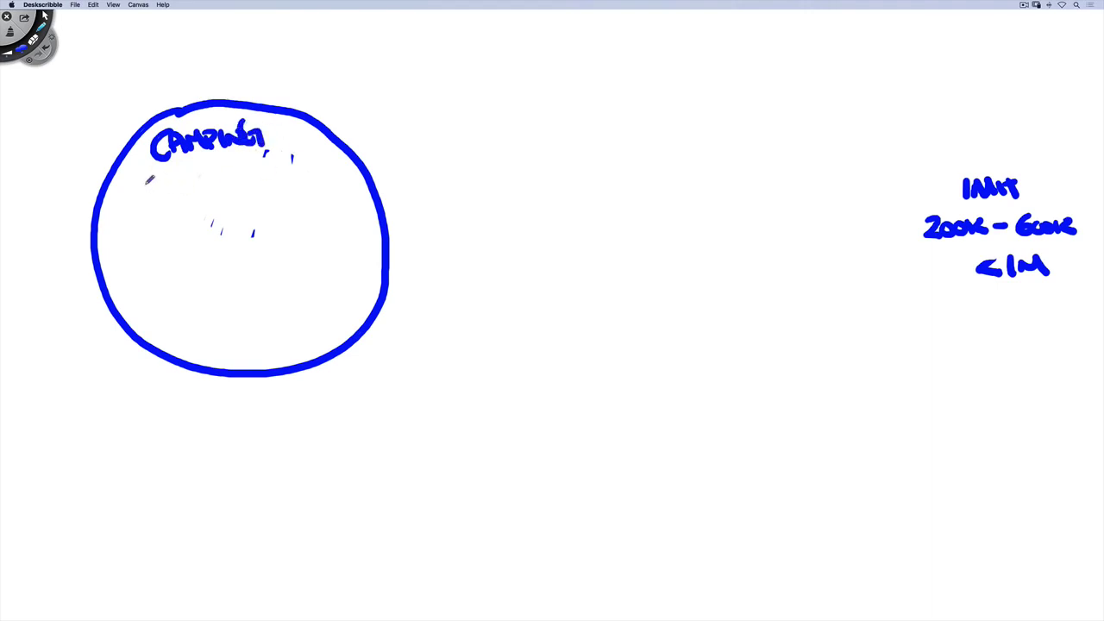
left_click_drag(139, 187, 278, 146)
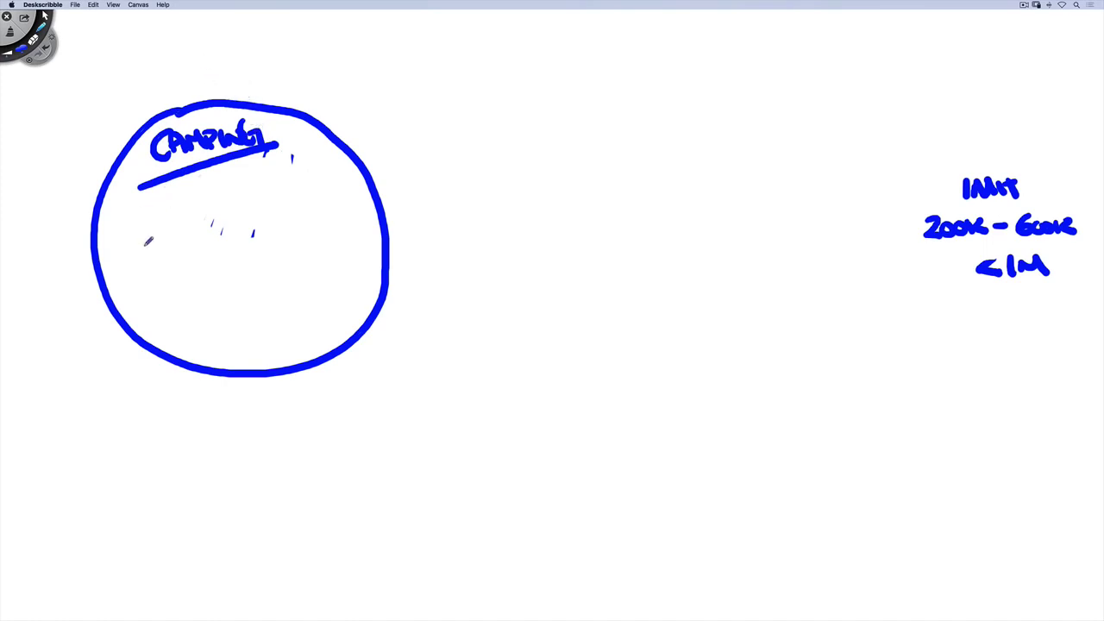
mouse_move(132, 230)
left_mouse_down()
mouse_move(132, 256)
mouse_move(147, 243)
mouse_move(197, 264)
left_mouse_up()
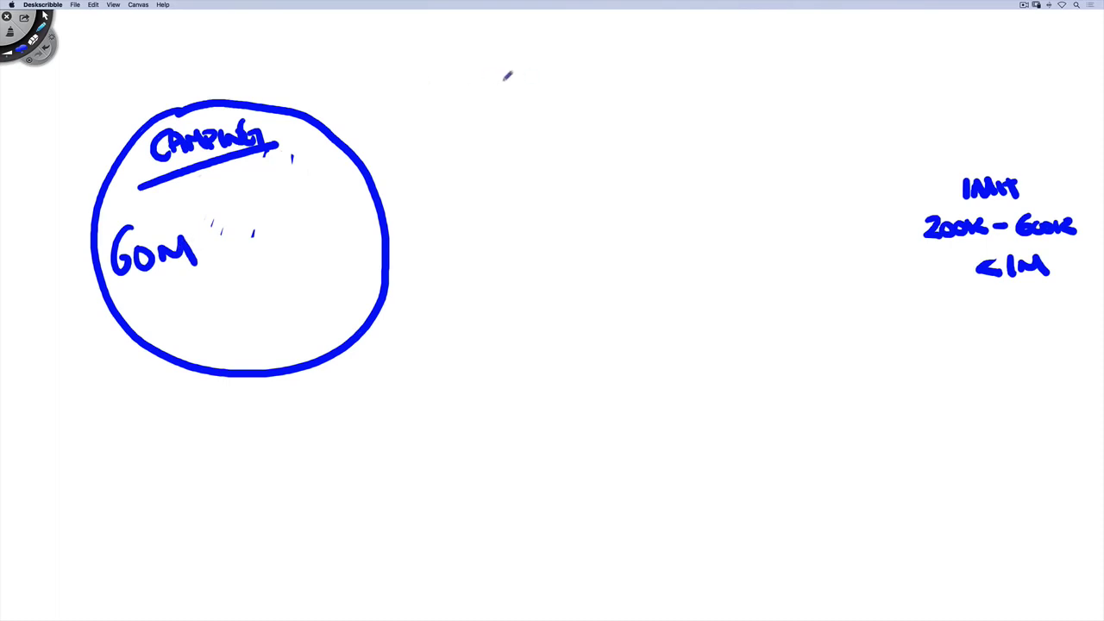
Draw a second circle overlapping the CAMPING circle and label it CAMPING WORLD
mouse_move(491, 86)
left_mouse_down()
mouse_move(416, 107)
mouse_move(321, 214)
mouse_move(345, 338)
mouse_move(509, 375)
mouse_move(585, 249)
mouse_move(545, 152)
mouse_move(490, 87)
left_mouse_up()
mouse_move(403, 145)
left_mouse_down()
mouse_move(404, 169)
mouse_move(459, 138)
mouse_move(504, 129)
mouse_move(509, 145)
left_mouse_up()
mouse_move(432, 194)
left_mouse_down()
mouse_move(509, 177)
mouse_move(498, 193)
left_mouse_up()
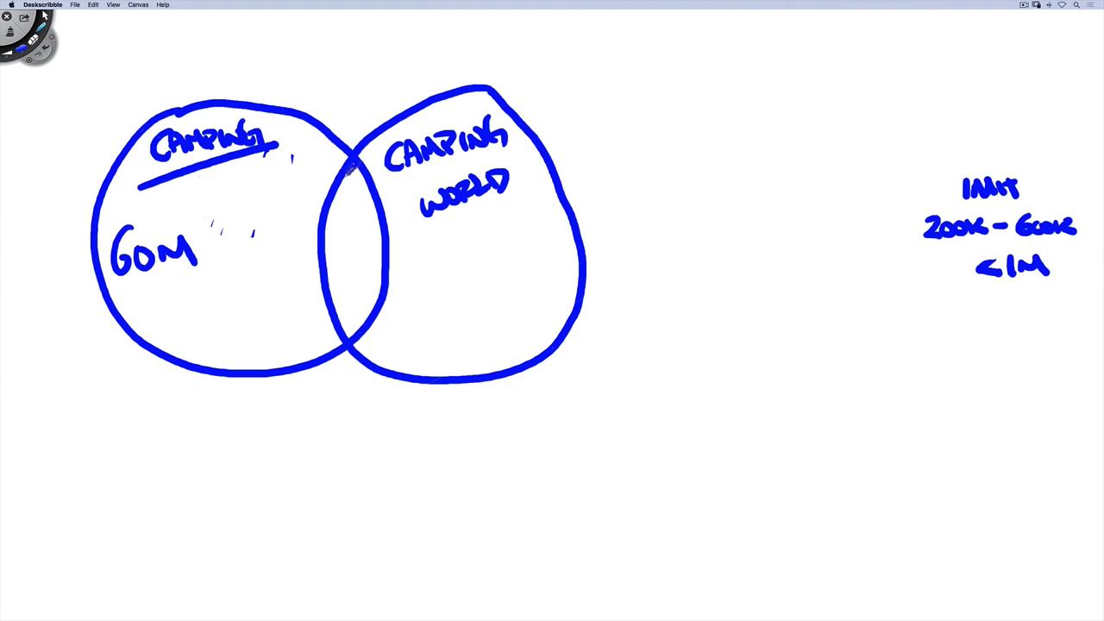
Shade the overlap of the two circles and draw an arrow from it to two stick figures
mouse_move(356, 166)
left_mouse_down()
mouse_move(328, 223)
mouse_move(361, 318)
mouse_move(377, 446)
mouse_move(393, 426)
mouse_move(380, 457)
left_mouse_up()
mouse_move(458, 399)
left_mouse_down()
mouse_move(456, 428)
mouse_move(490, 444)
mouse_move(441, 477)
mouse_move(493, 470)
left_mouse_up()
mouse_move(516, 395)
left_mouse_down()
mouse_move(507, 448)
mouse_move(543, 437)
left_mouse_up()
left_click_drag(514, 443, 503, 470)
left_click_drag(516, 447, 547, 466)
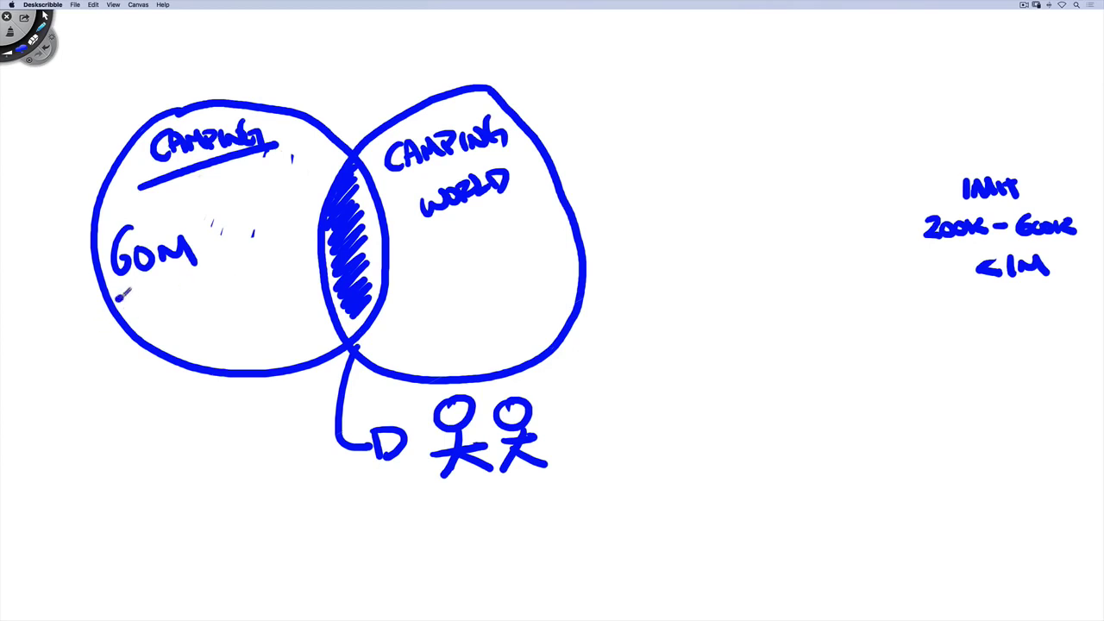
Emphasize 60M with an underline and the stick figures with a circle, add a downward arrow beside them, and close Deskscribble
left_click_drag(118, 301, 216, 264)
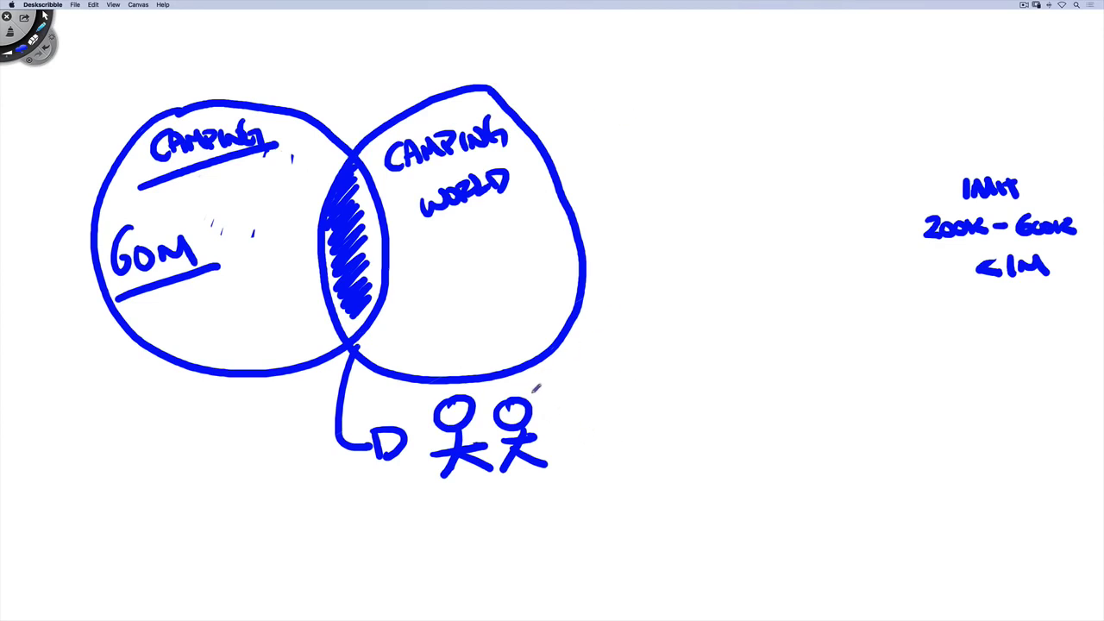
mouse_move(535, 387)
left_mouse_down()
mouse_move(452, 390)
mouse_move(501, 496)
mouse_move(549, 399)
mouse_move(528, 385)
left_mouse_up()
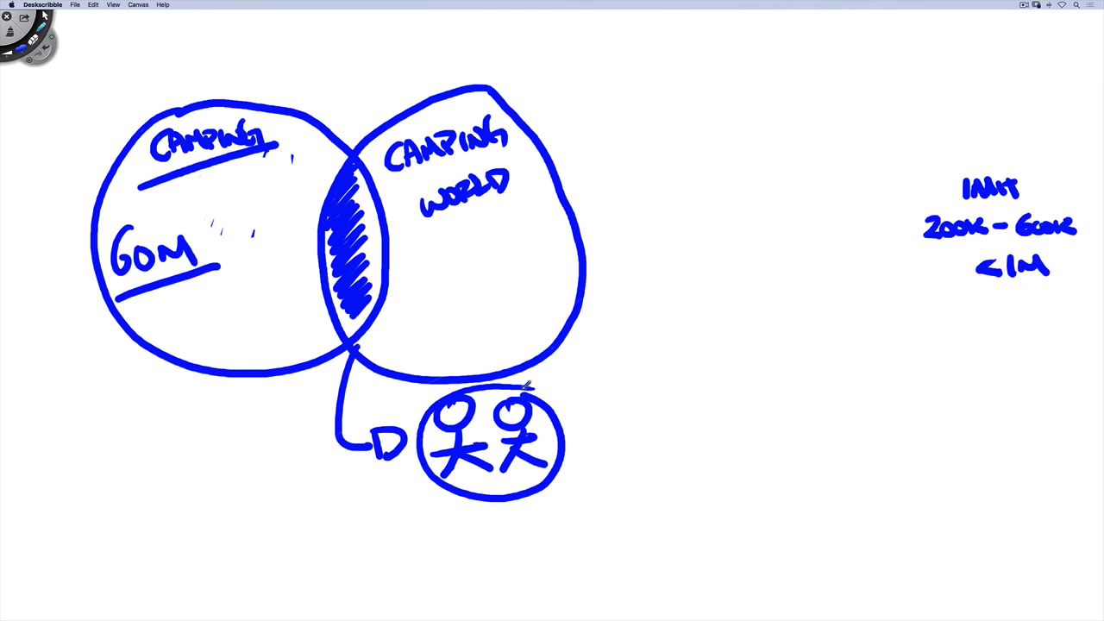
left_click_drag(640, 354, 639, 398)
mouse_move(616, 376)
left_mouse_down()
mouse_move(624, 390)
mouse_move(674, 375)
left_mouse_up()
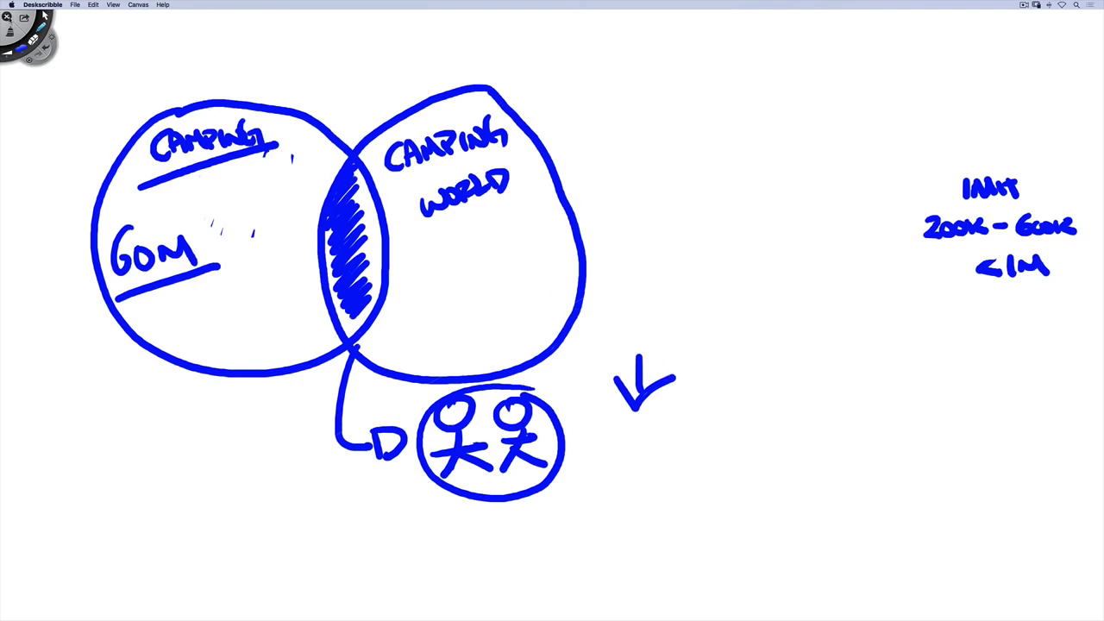
left_click(7, 16)
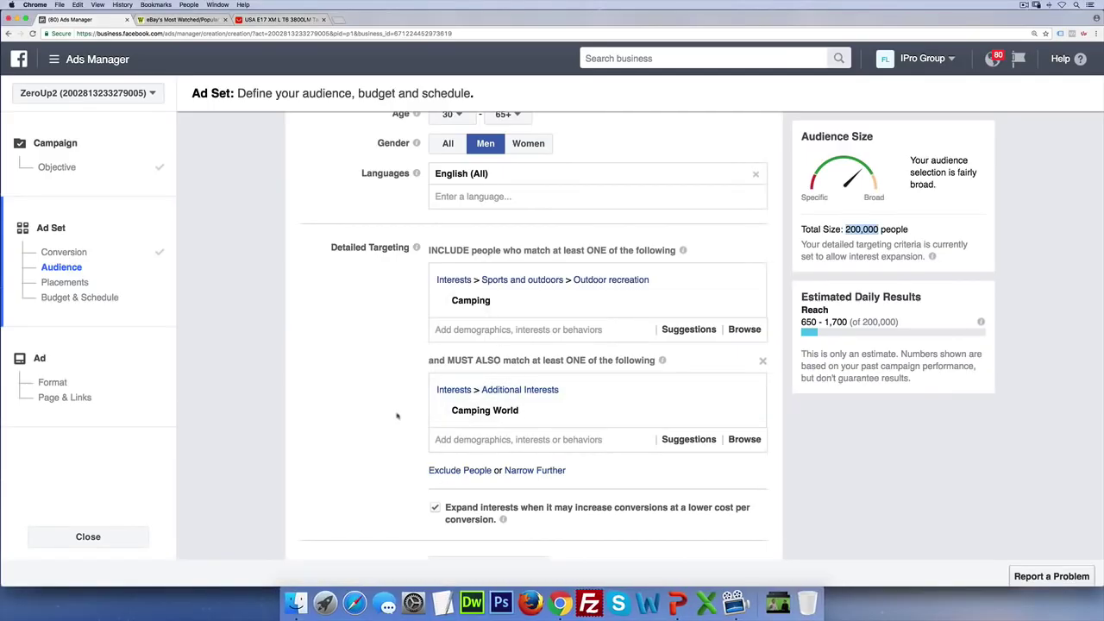
Turn off interest expansion for lower-cost conversions and check the suggested interests for the narrowed Camping World group
scroll(372, 414, "down", 3)
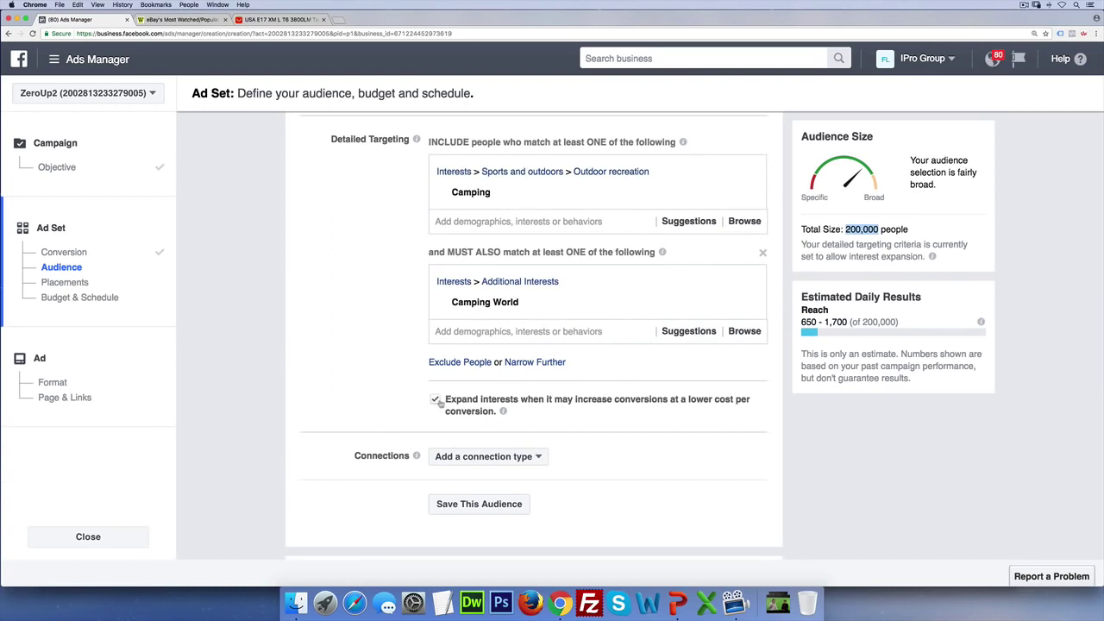
left_click(483, 333)
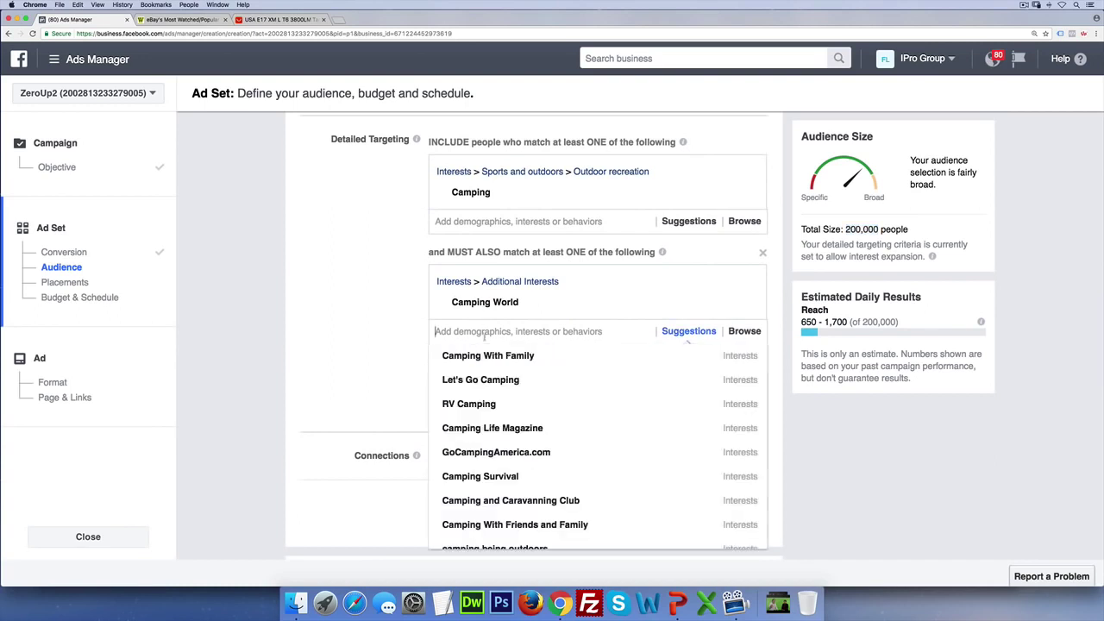
left_click(371, 377)
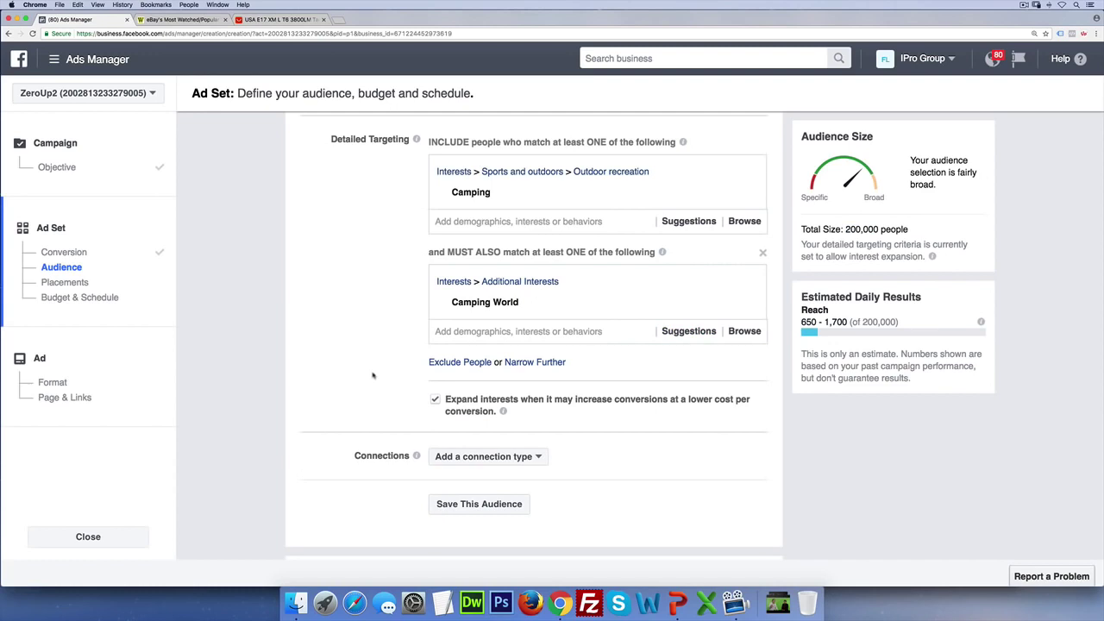
left_click(434, 400)
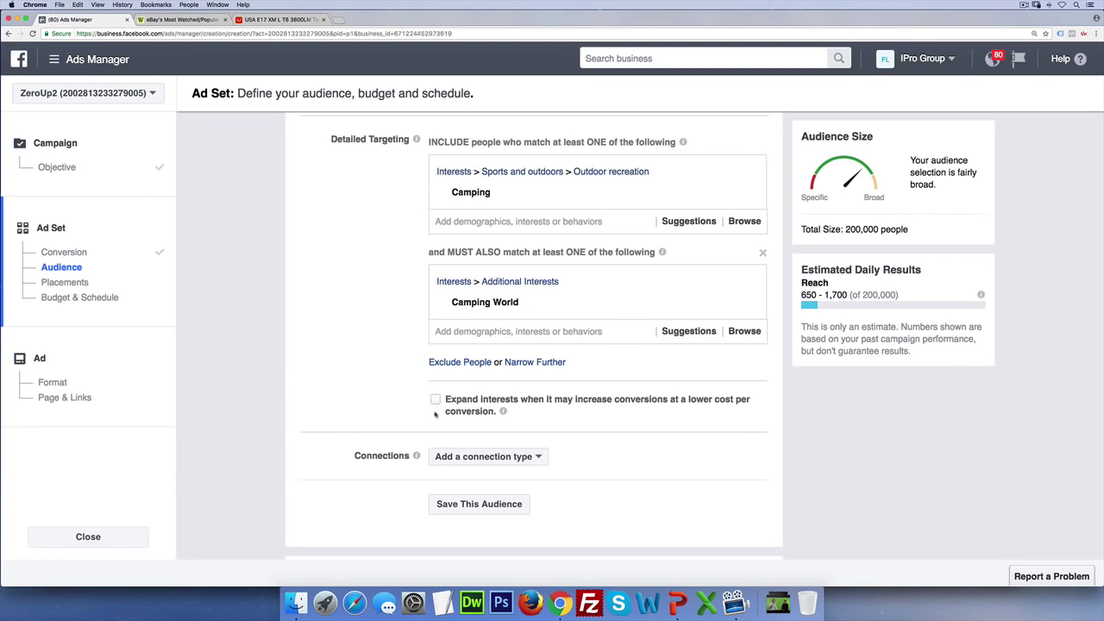
left_click(507, 334)
mouse_move(520, 308)
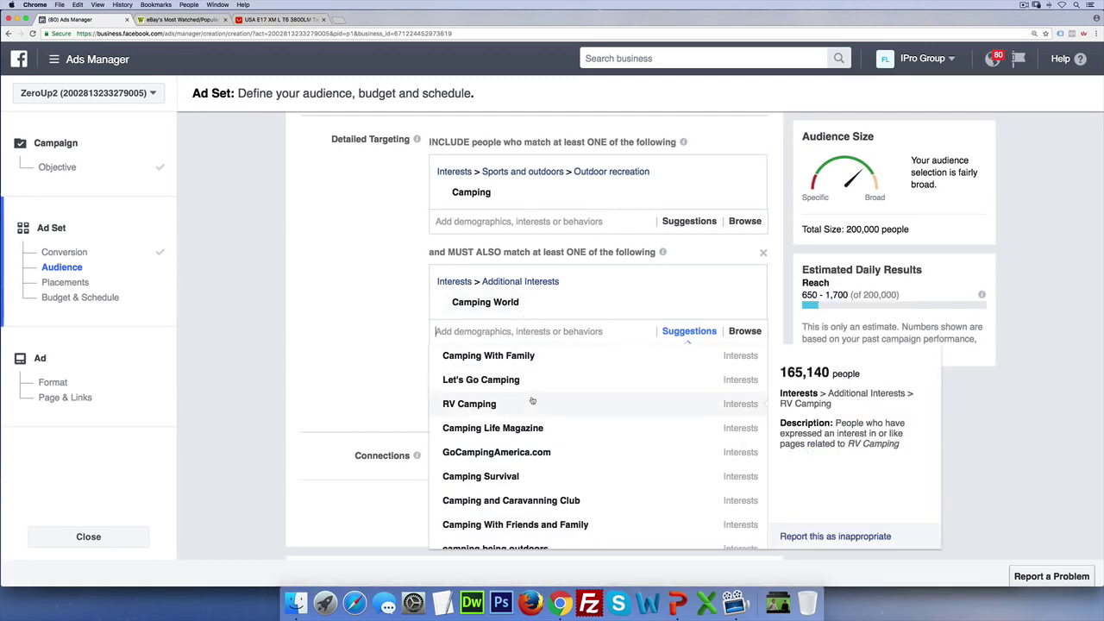
left_click(403, 384)
Switch the ad set from Automatic Placements to Edit Placements and bring up the platform options
scroll(404, 384, "down", 5)
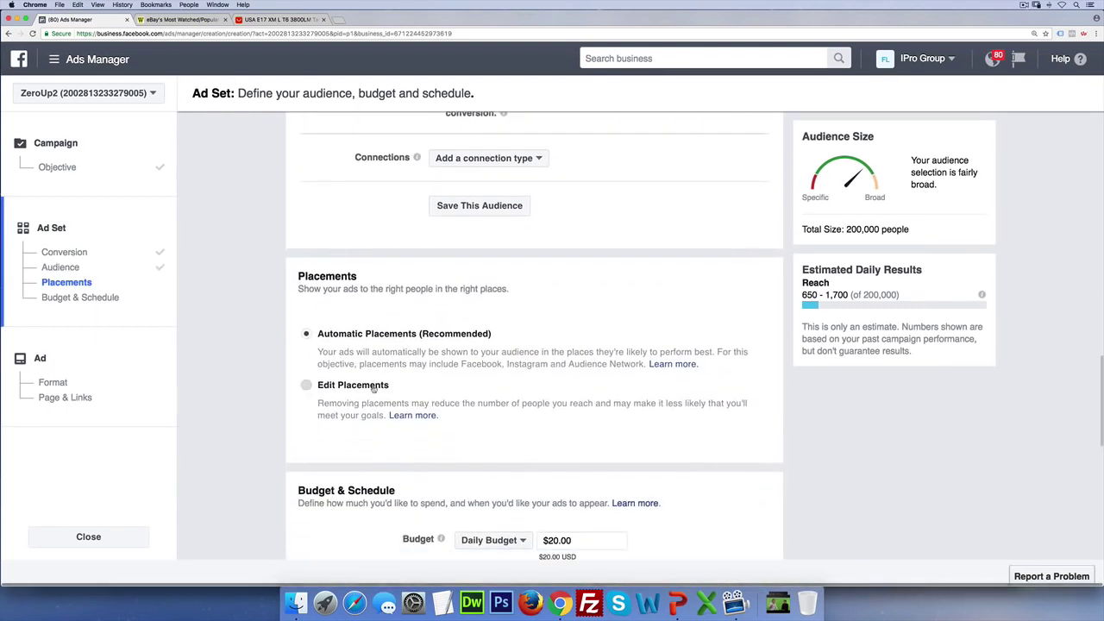
left_click(422, 393)
scroll(498, 403, "down", 2)
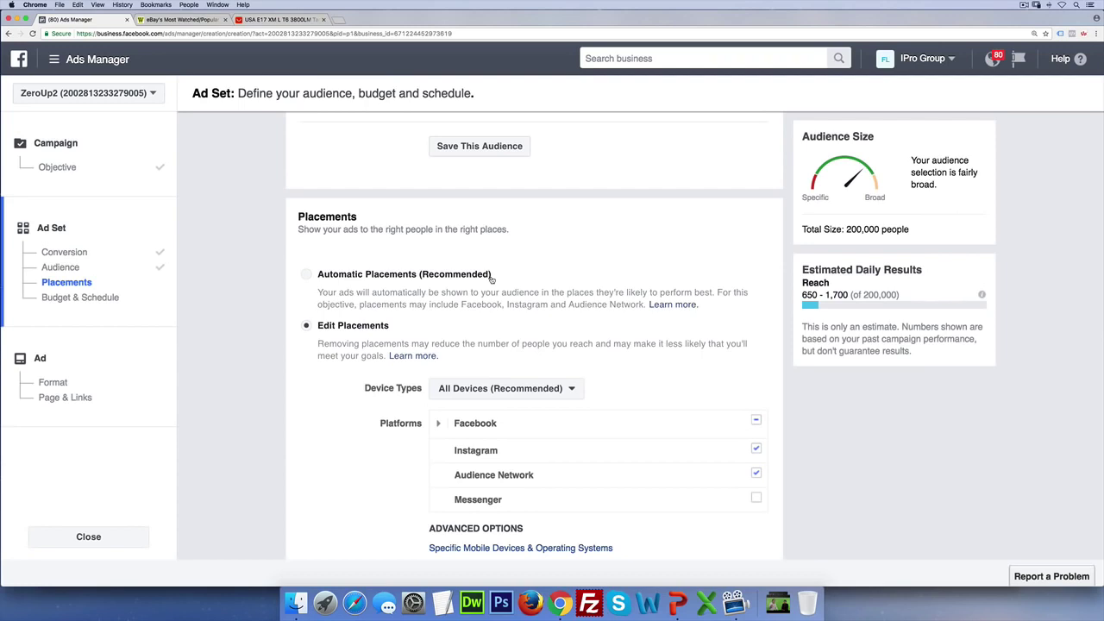
Limit the ad placements to the Mobile Only device type
scroll(489, 302, "down", 1)
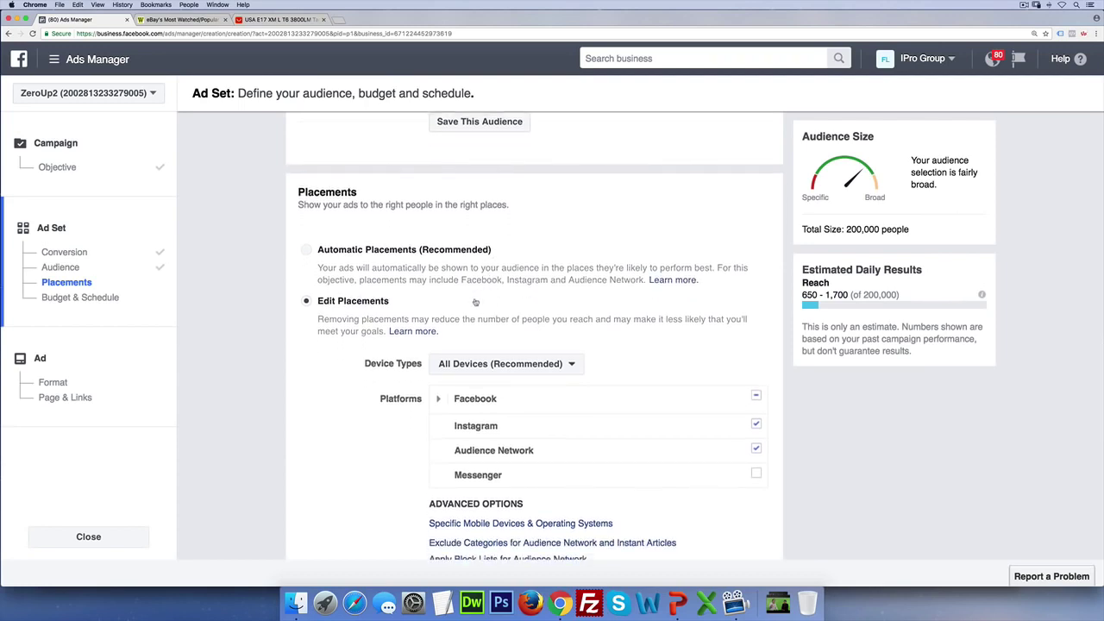
scroll(315, 323, "down", 2)
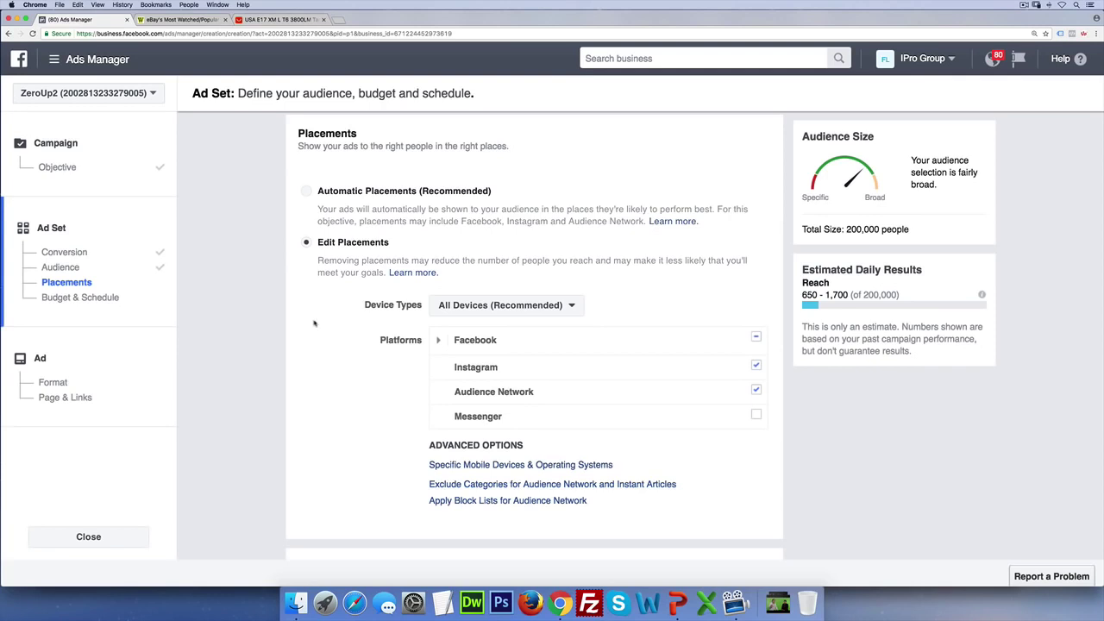
left_click(566, 312)
left_click(548, 349)
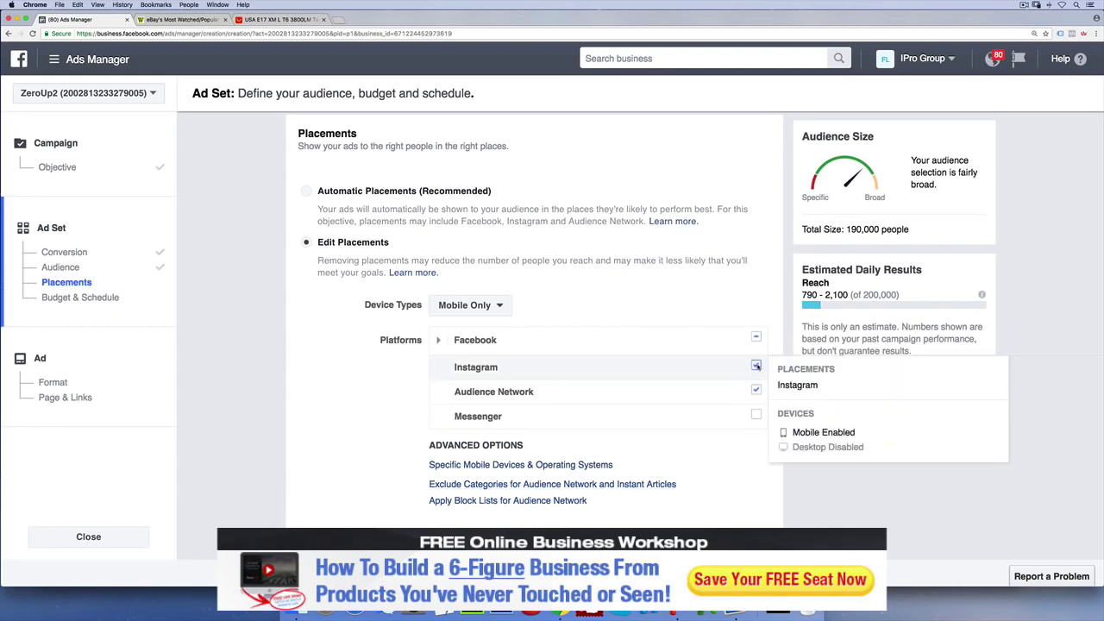
Deselect Instagram and Audience Network as platforms, and deselect Instant Articles under Facebook, keeping Feeds
left_click(756, 366)
left_click(756, 390)
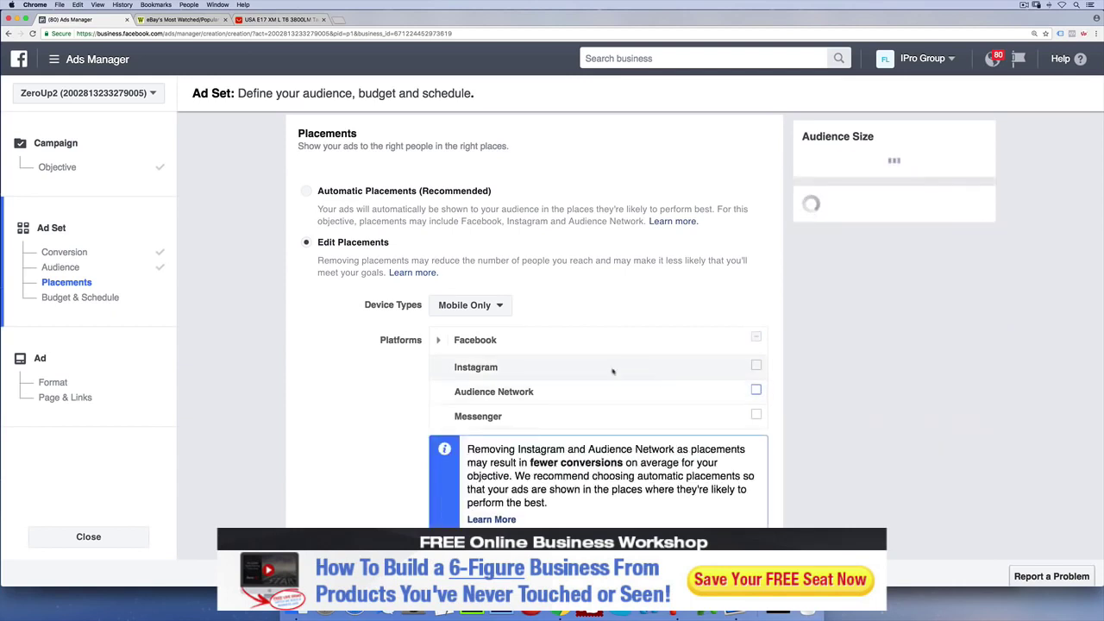
left_click(438, 340)
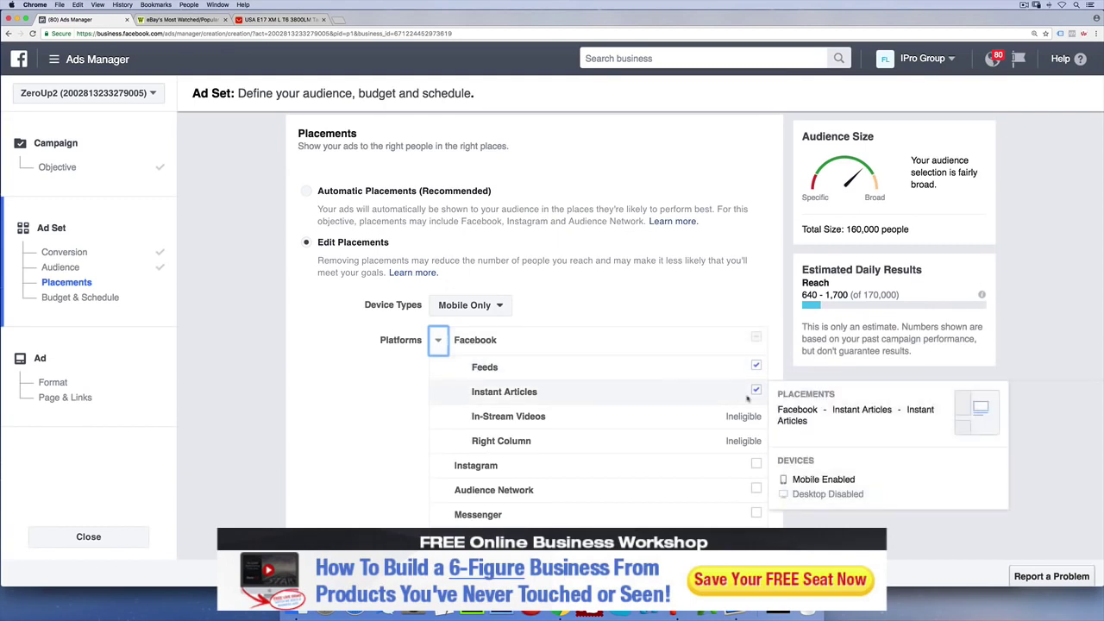
left_click(756, 390)
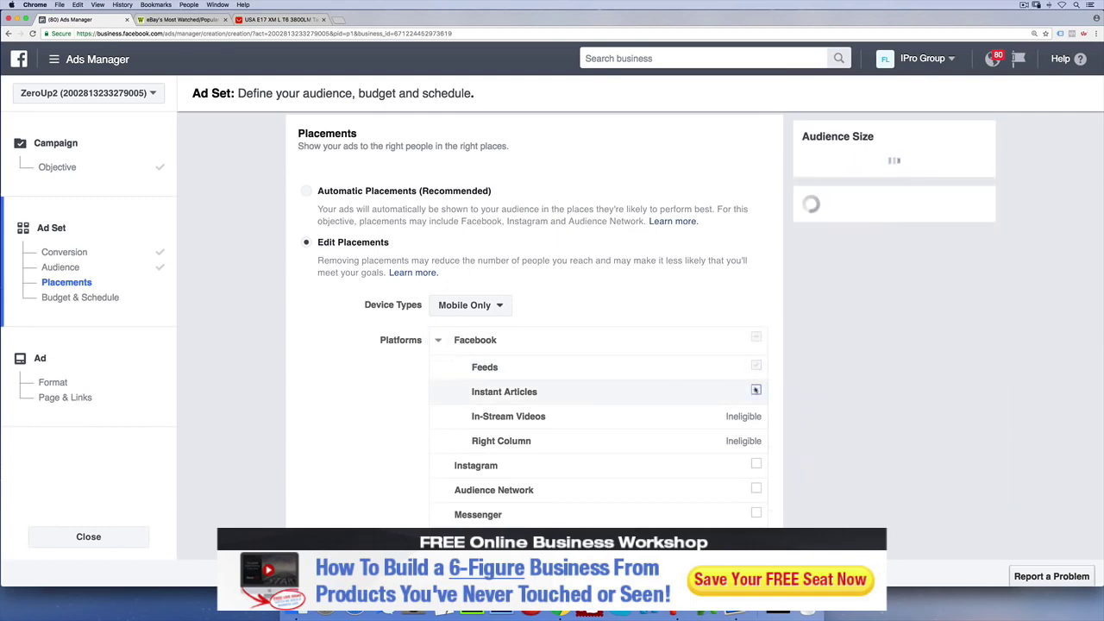
mouse_move(662, 377)
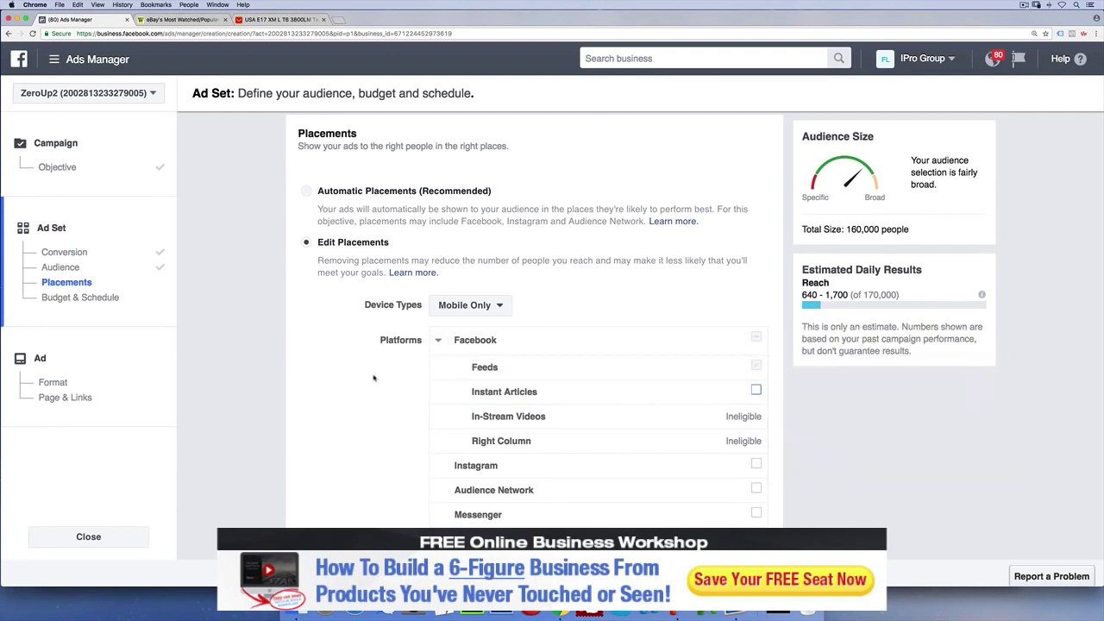
mouse_move(511, 390)
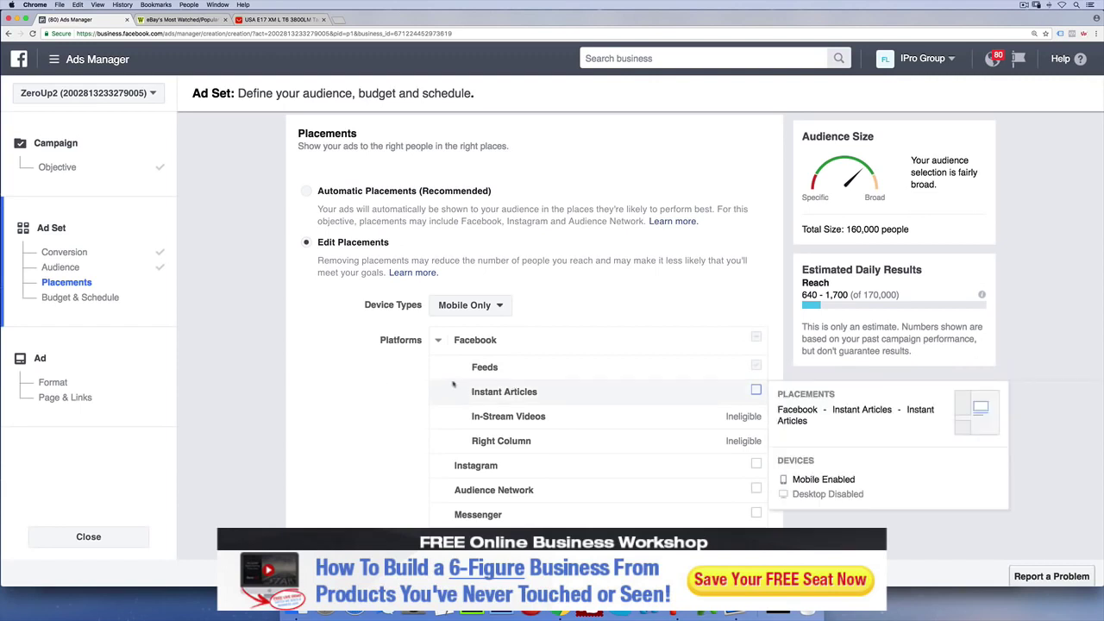
Set the ad set's daily budget to $5
scroll(423, 393, "down", 5)
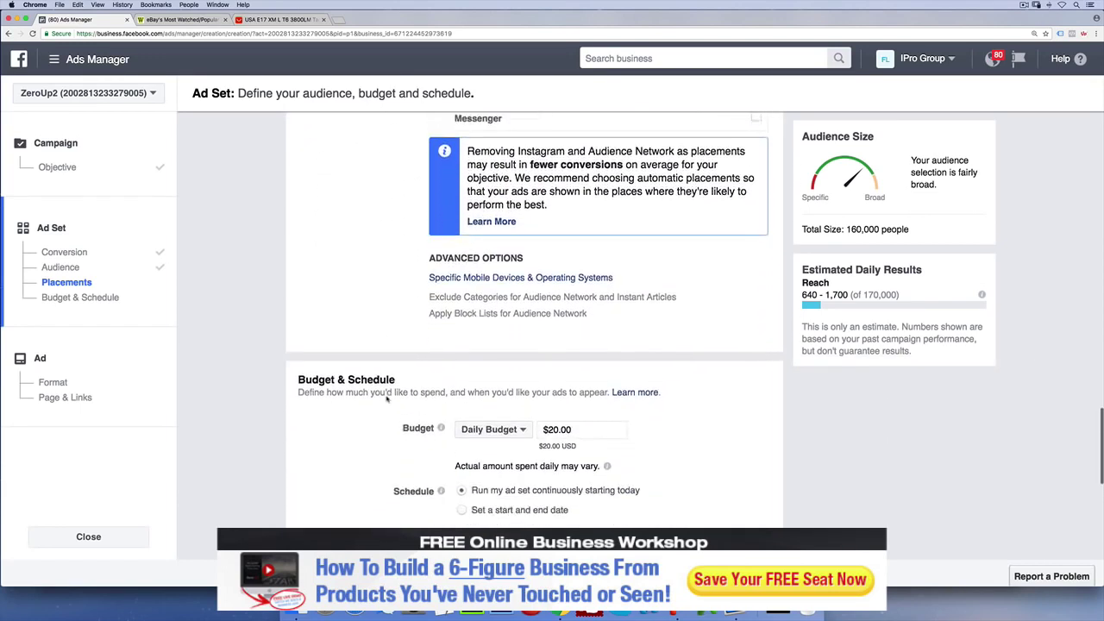
left_click(552, 356)
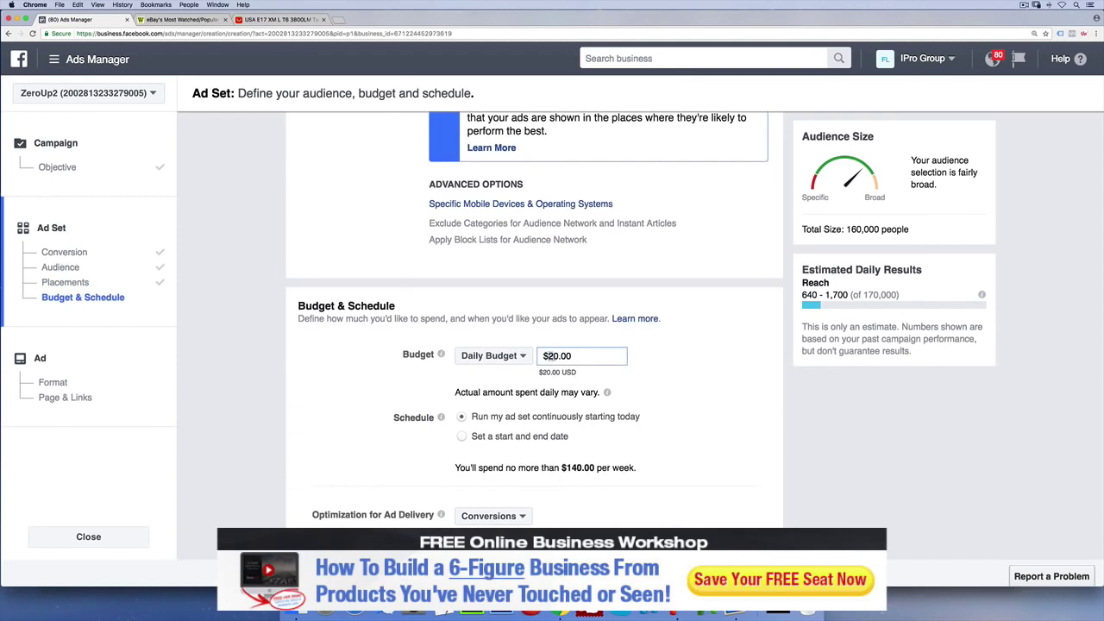
left_click_drag(549, 356, 561, 356)
type("5")
left_click(339, 397)
Set the conversion window to 1 day click and continue to the Ad section
scroll(339, 397, "down", 5)
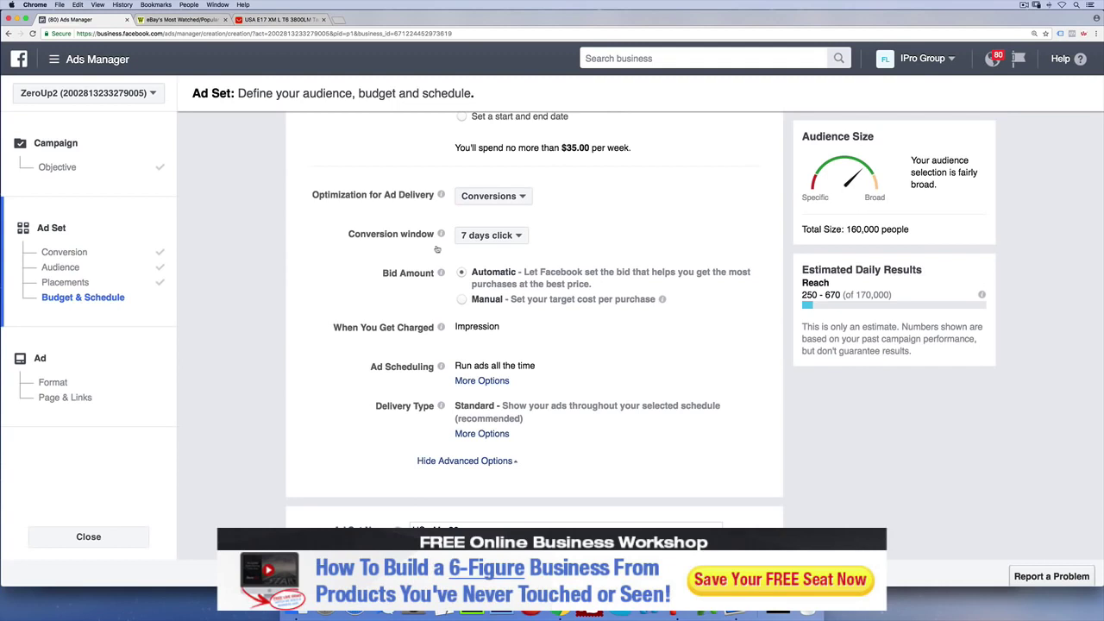
left_click(522, 241)
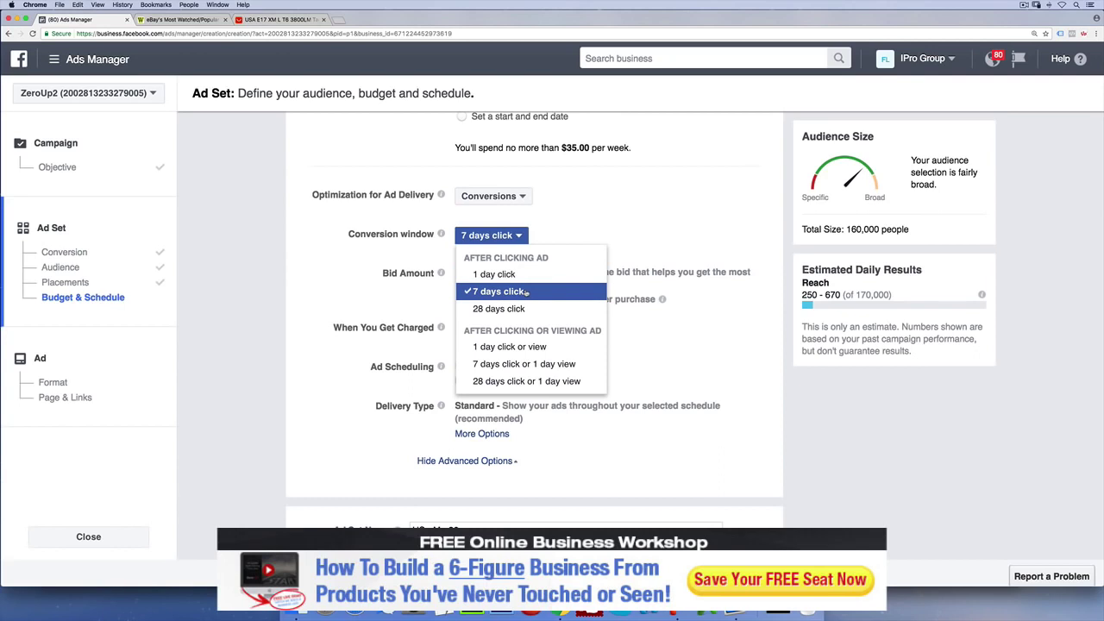
left_click(516, 274)
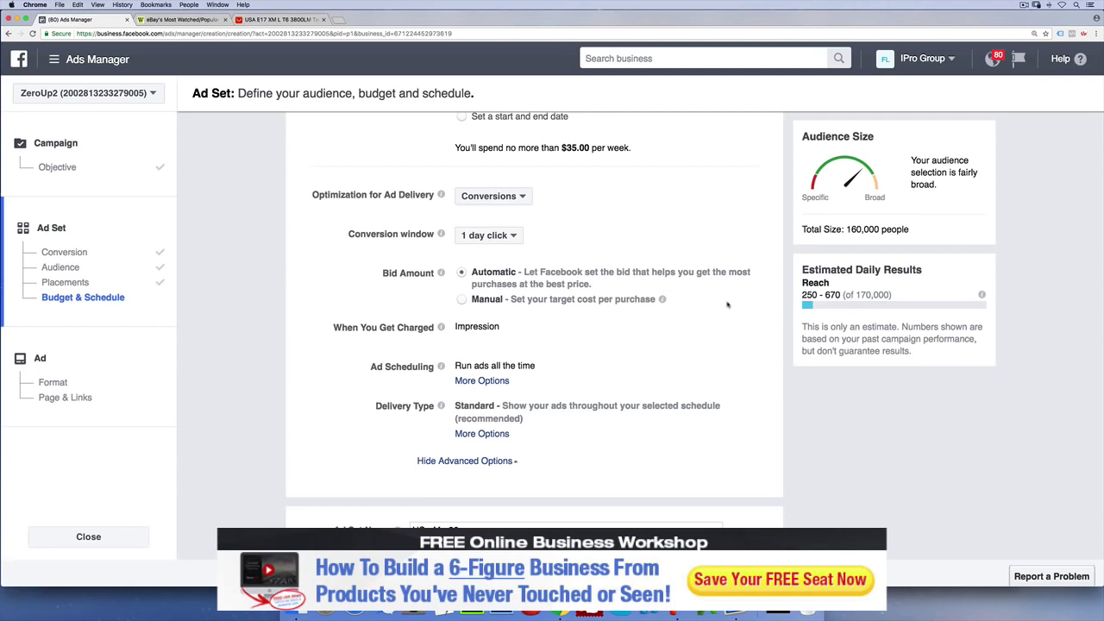
scroll(728, 304, "down", 2)
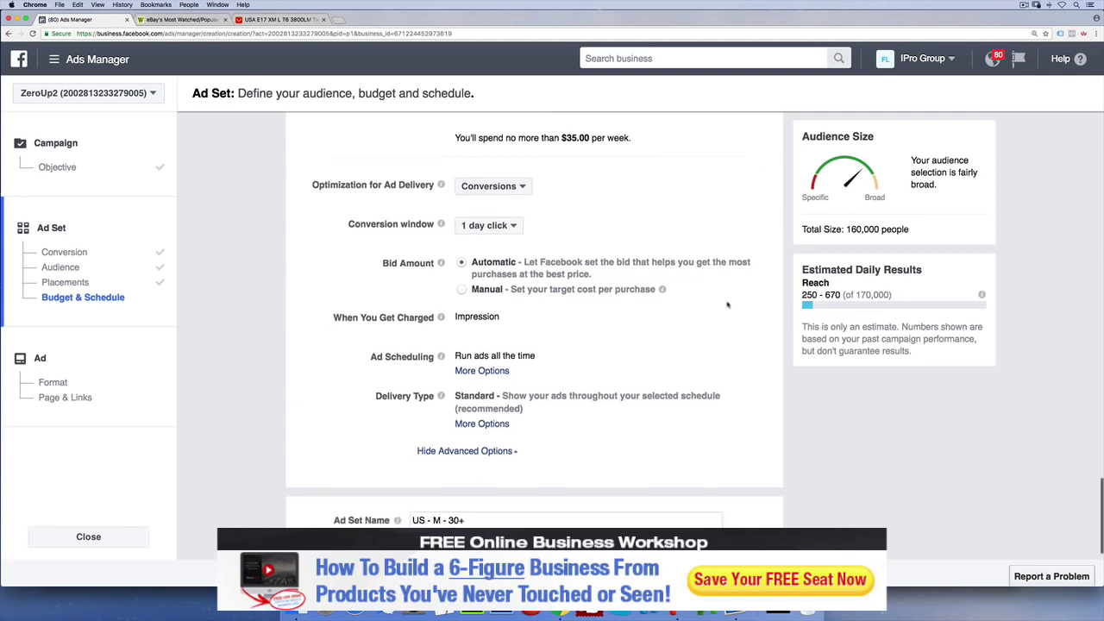
left_click(746, 528)
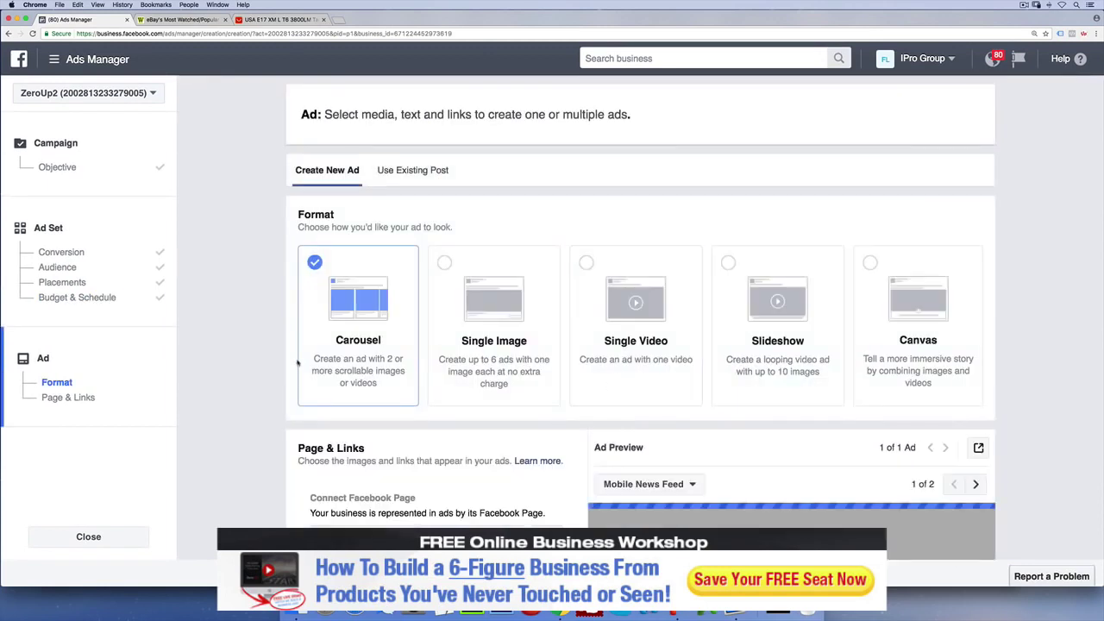
Switch to Deskscribble, clear the old sketch, and change the canvas to Desktop Background to annotate over the ad format page
scroll(268, 351, "down", 1)
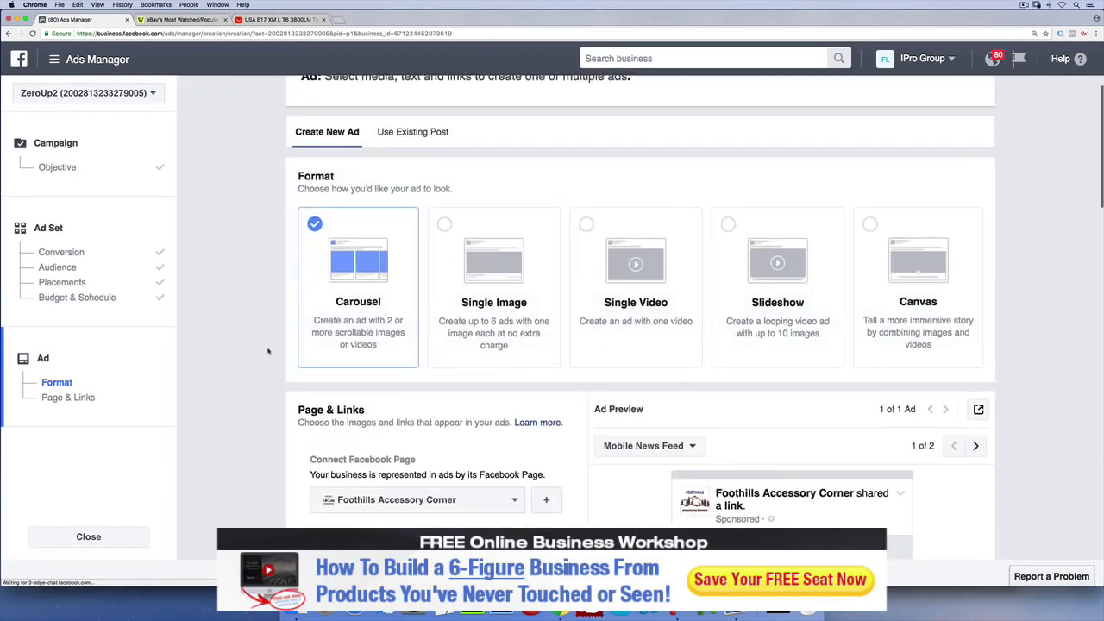
key("super+space")
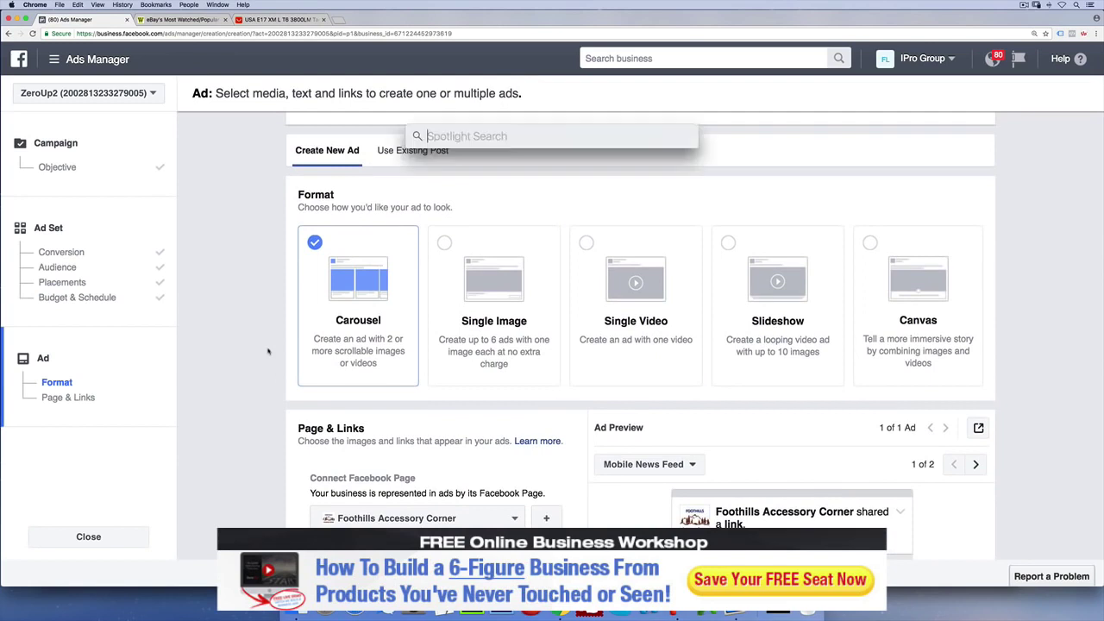
type("deskscribble")
key("Return")
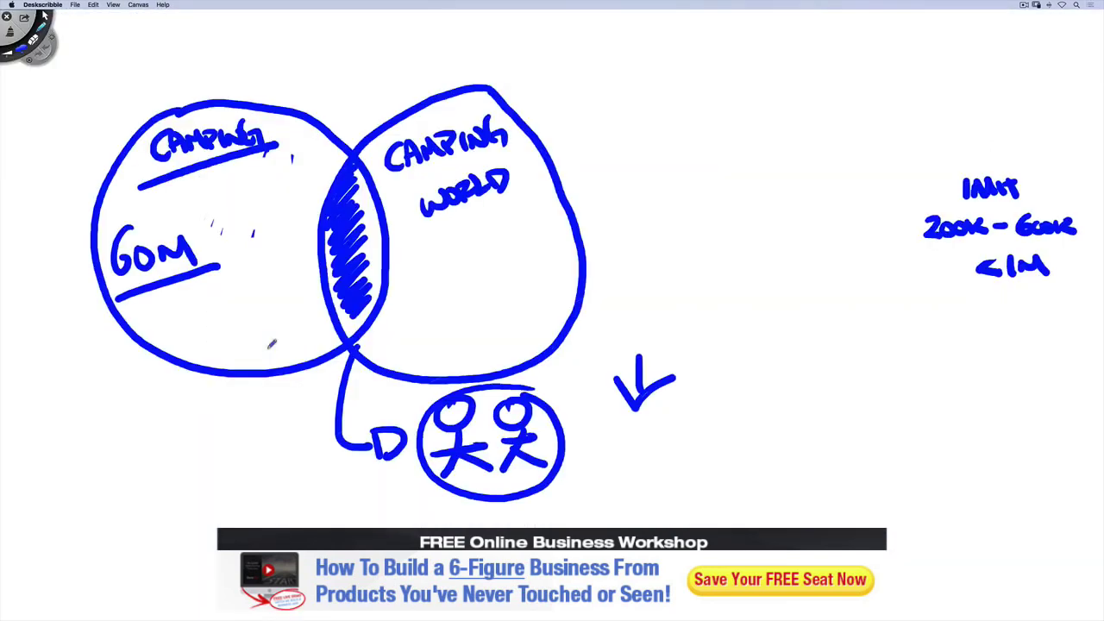
left_click(10, 33)
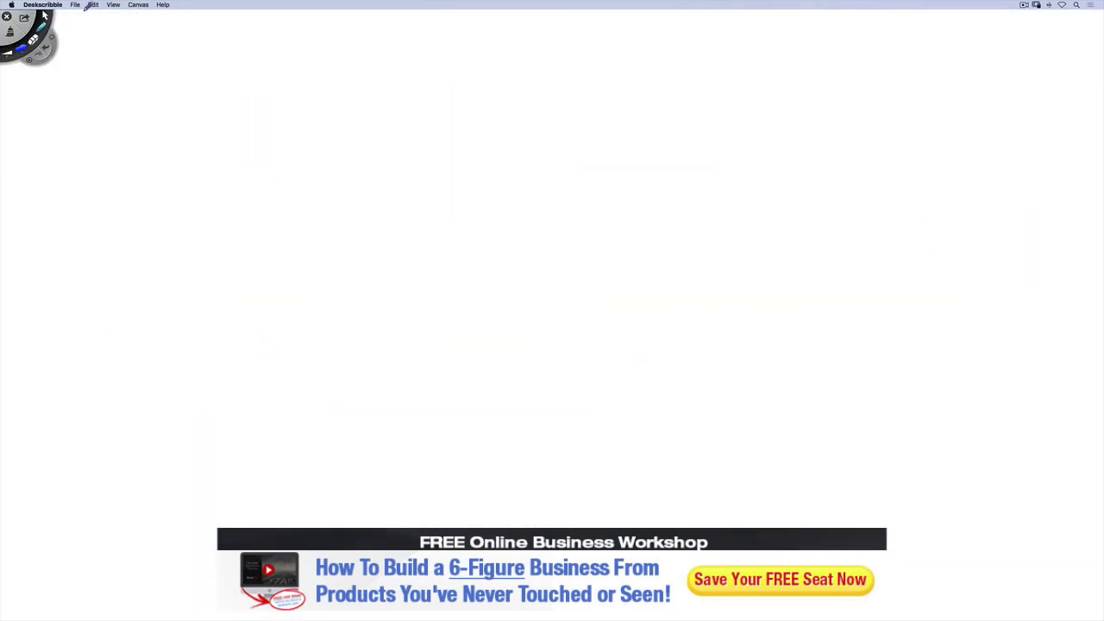
left_click(92, 6)
mouse_move(111, 8)
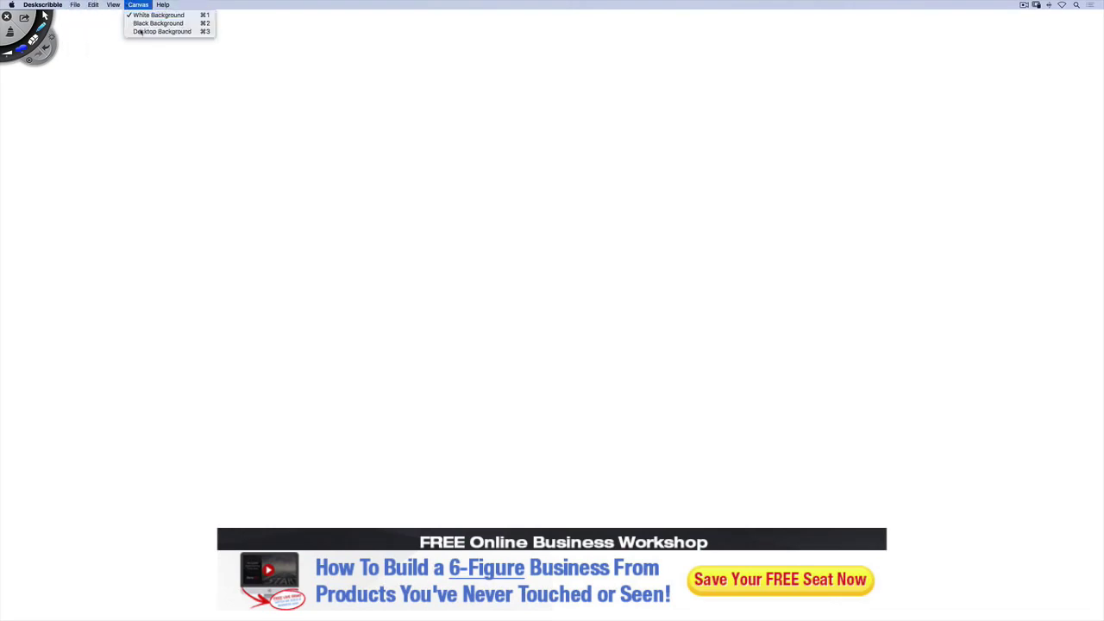
left_click(141, 31)
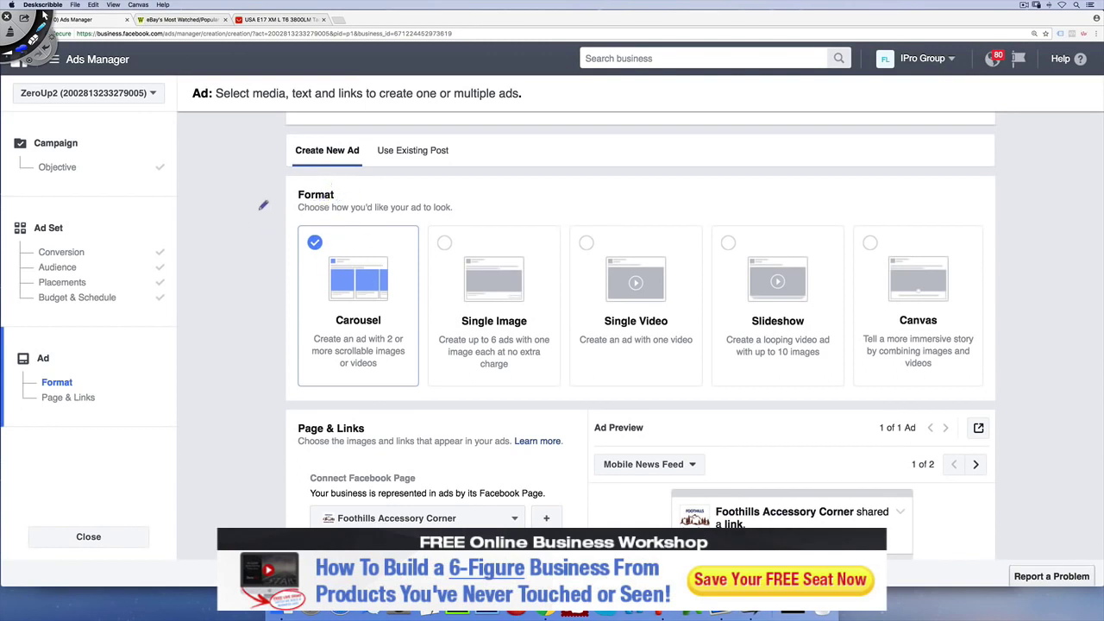
Write "3 ADS" above the ad formats and draw arrows toward Carousel, Single Image and Single Video
mouse_move(489, 134)
left_mouse_down()
mouse_move(540, 156)
mouse_move(552, 138)
mouse_move(583, 155)
left_mouse_up()
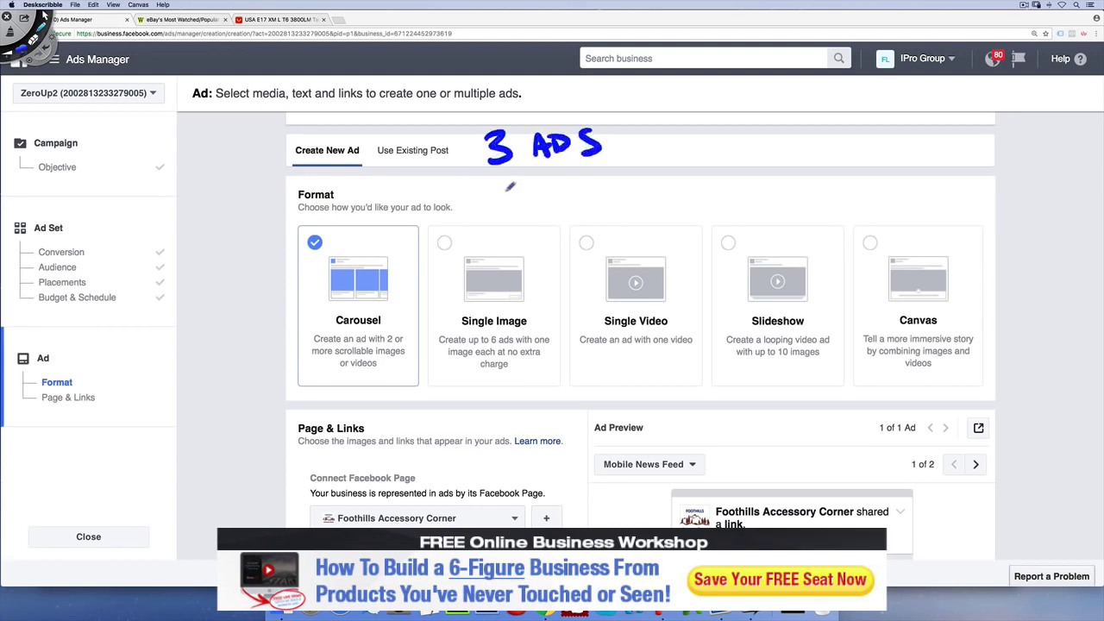
left_click_drag(447, 179, 401, 216)
left_click_drag(414, 191, 432, 216)
mouse_move(490, 180)
left_mouse_down()
mouse_move(492, 222)
mouse_move(515, 200)
left_mouse_up()
mouse_move(584, 177)
left_mouse_down()
mouse_move(608, 210)
mouse_move(617, 194)
left_mouse_up()
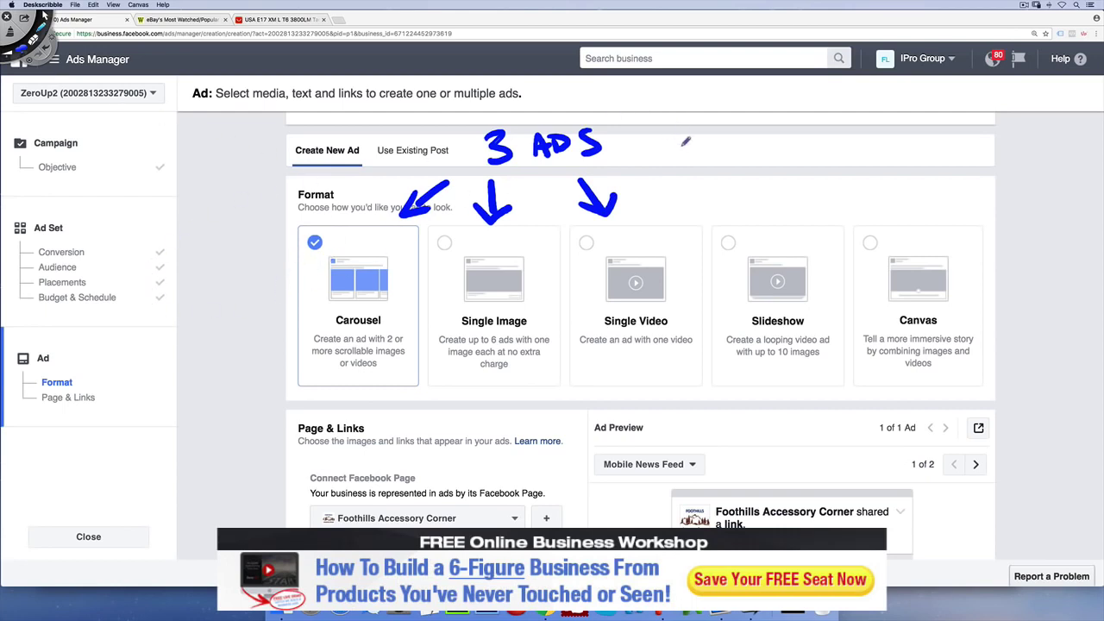
Sketch a carousel ad with text lines and three boxes, and beside it a single-image ad with a box labelled IMG
left_click_drag(669, 116, 682, 190)
mouse_move(668, 104)
left_mouse_down()
mouse_move(794, 181)
mouse_move(693, 181)
left_mouse_up()
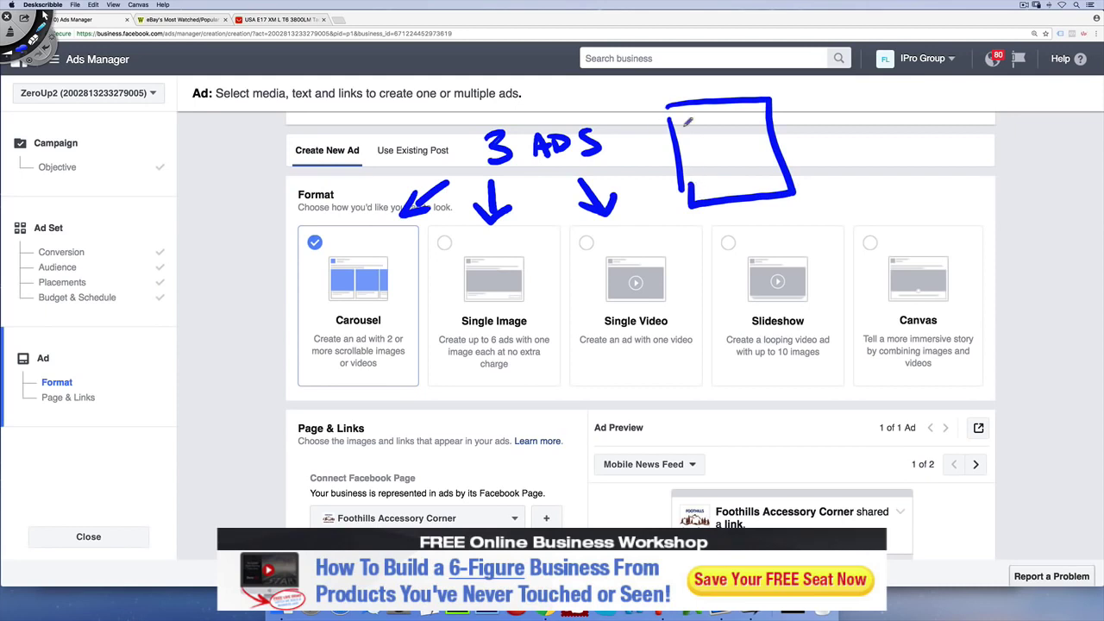
left_click_drag(683, 120, 734, 111)
mouse_move(696, 134)
left_mouse_down()
mouse_move(729, 127)
mouse_move(690, 172)
mouse_move(725, 145)
mouse_move(764, 151)
mouse_move(767, 138)
mouse_move(785, 163)
mouse_move(776, 175)
left_mouse_up()
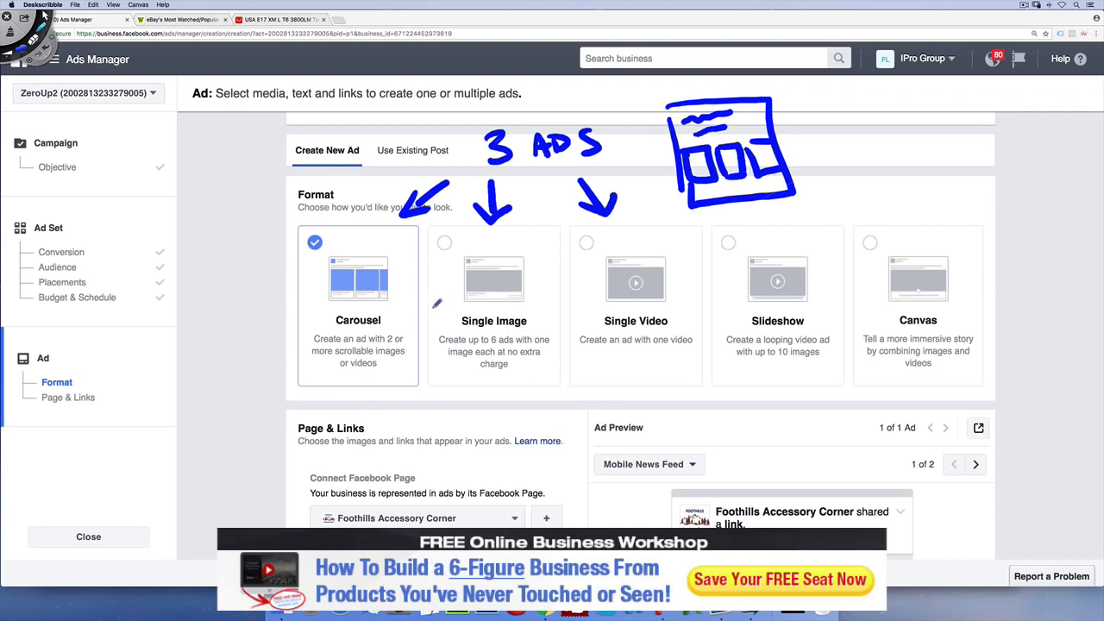
mouse_move(826, 106)
left_mouse_down()
mouse_move(956, 183)
mouse_move(839, 186)
mouse_move(841, 157)
mouse_move(923, 118)
mouse_move(882, 155)
mouse_move(867, 138)
mouse_move(880, 153)
mouse_move(901, 125)
mouse_move(929, 148)
left_mouse_up()
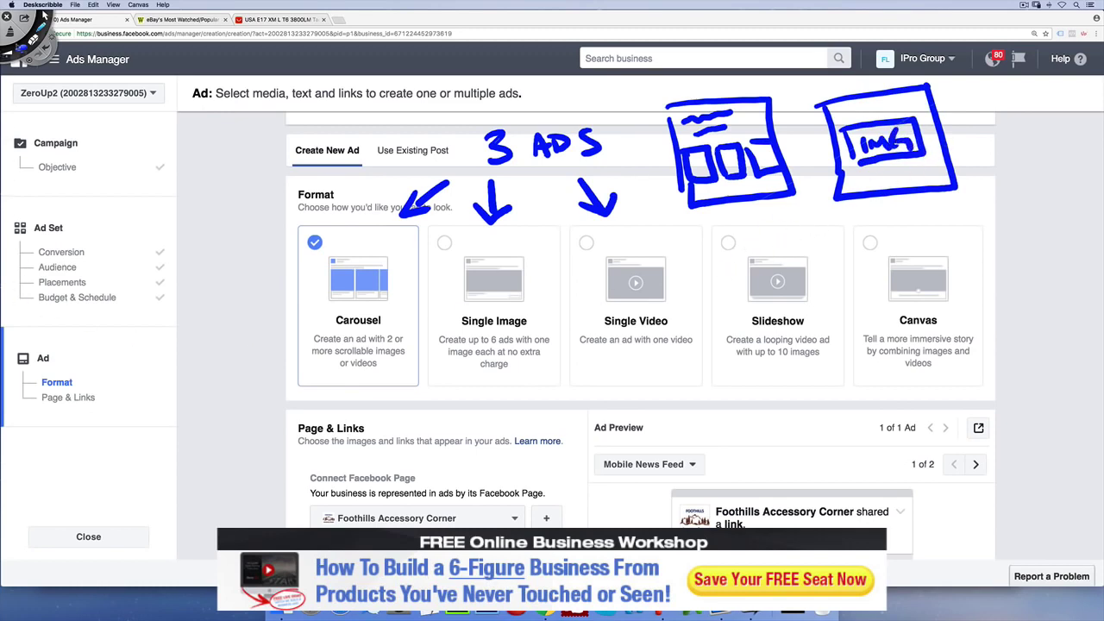
Return from drawing to the pointer and choose the Single Image ad format, bringing up its image upload section
left_click(43, 15)
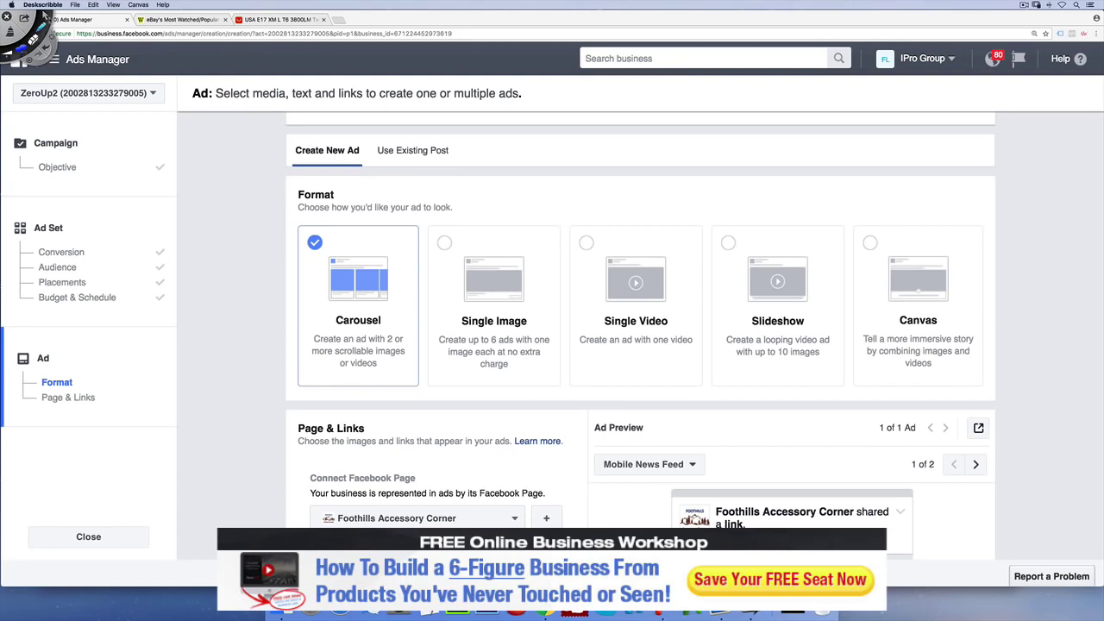
left_click(445, 252)
left_click(461, 257)
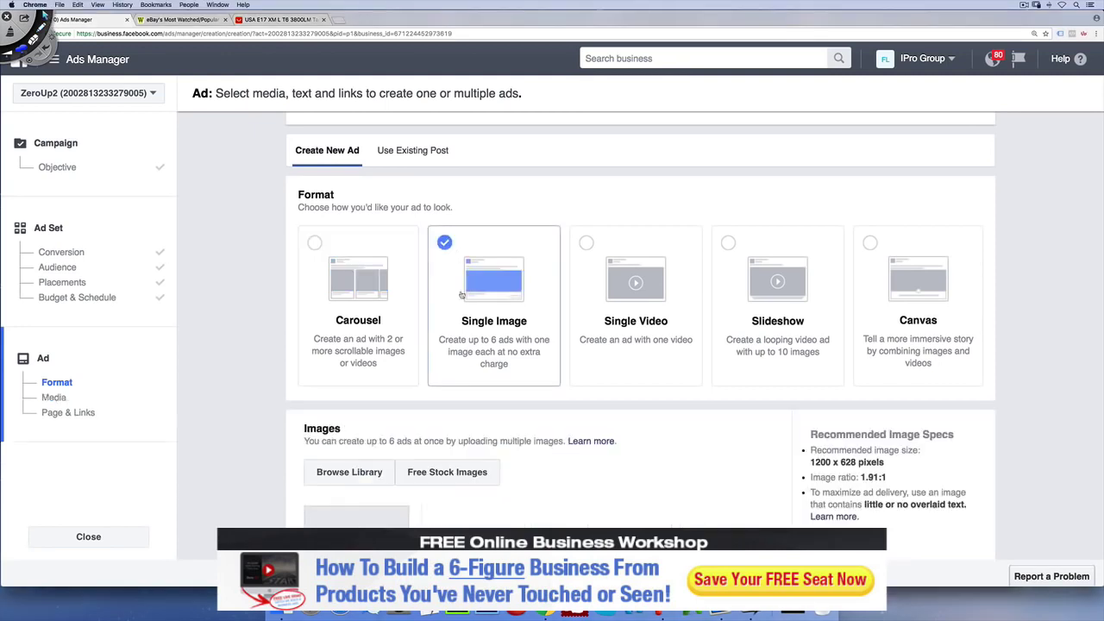
scroll(808, 248, "down", 5)
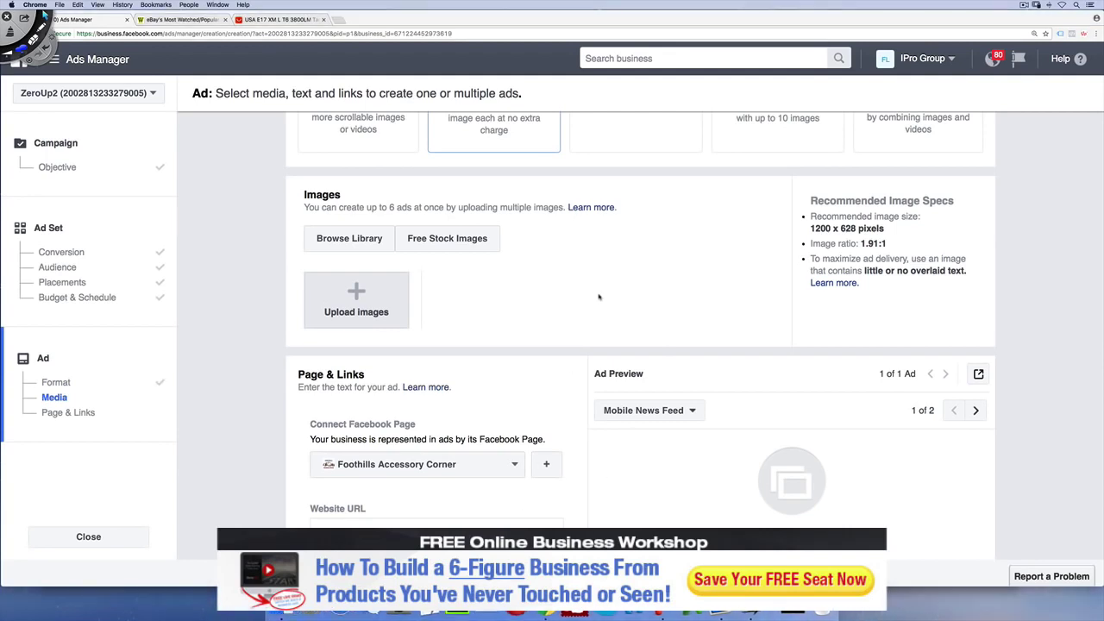
Open canva.com in a new browser tab to show the design site, and close that tab
key("super+t")
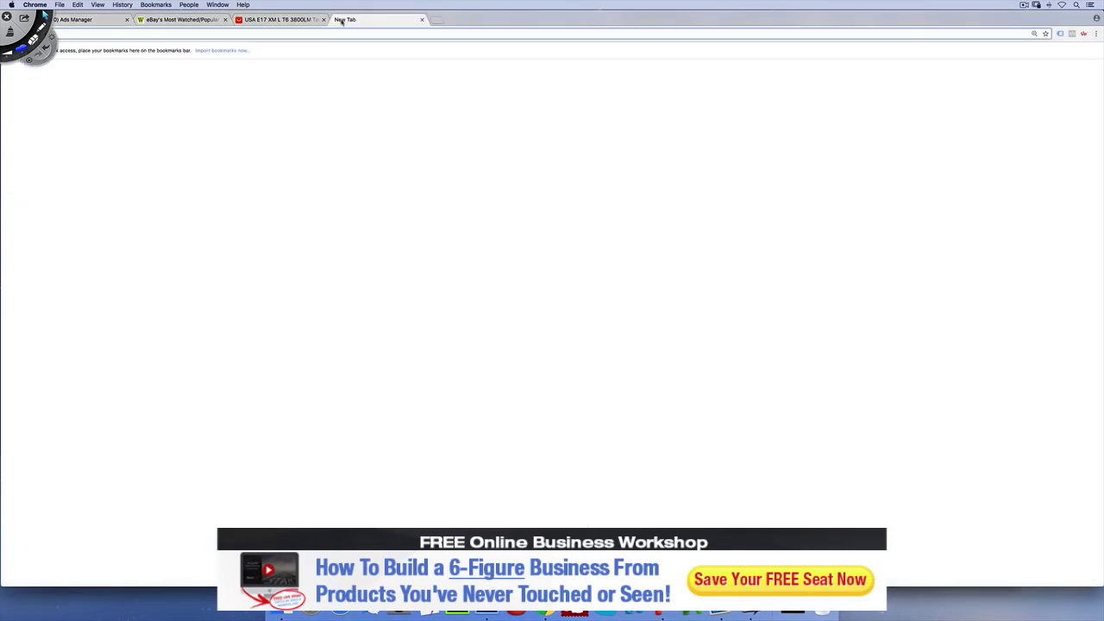
type("canva.com")
key("Return")
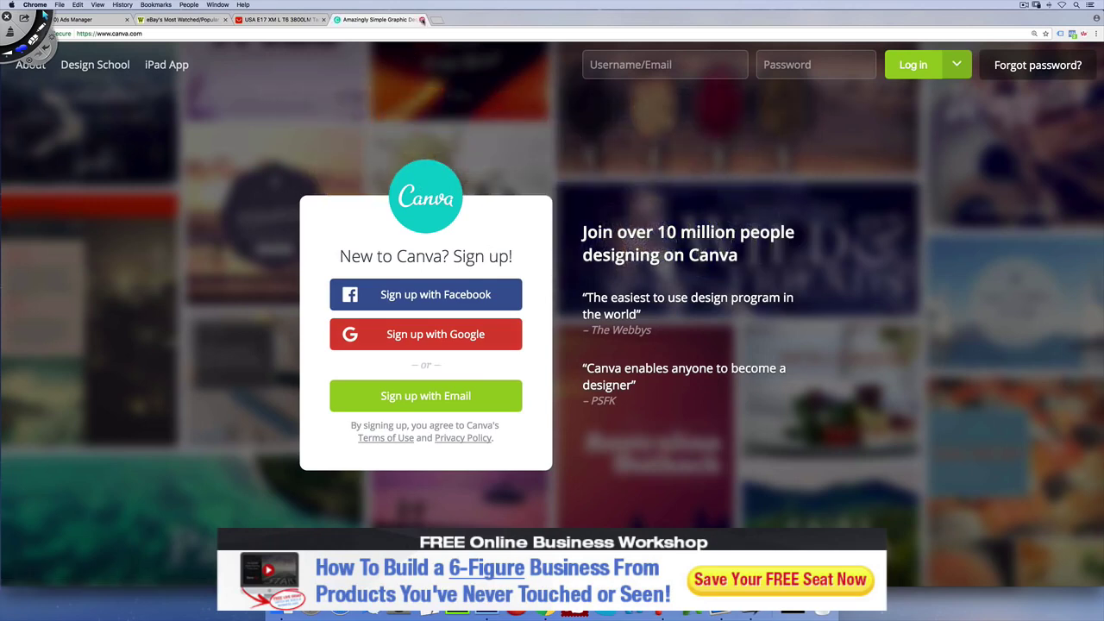
left_click(423, 20)
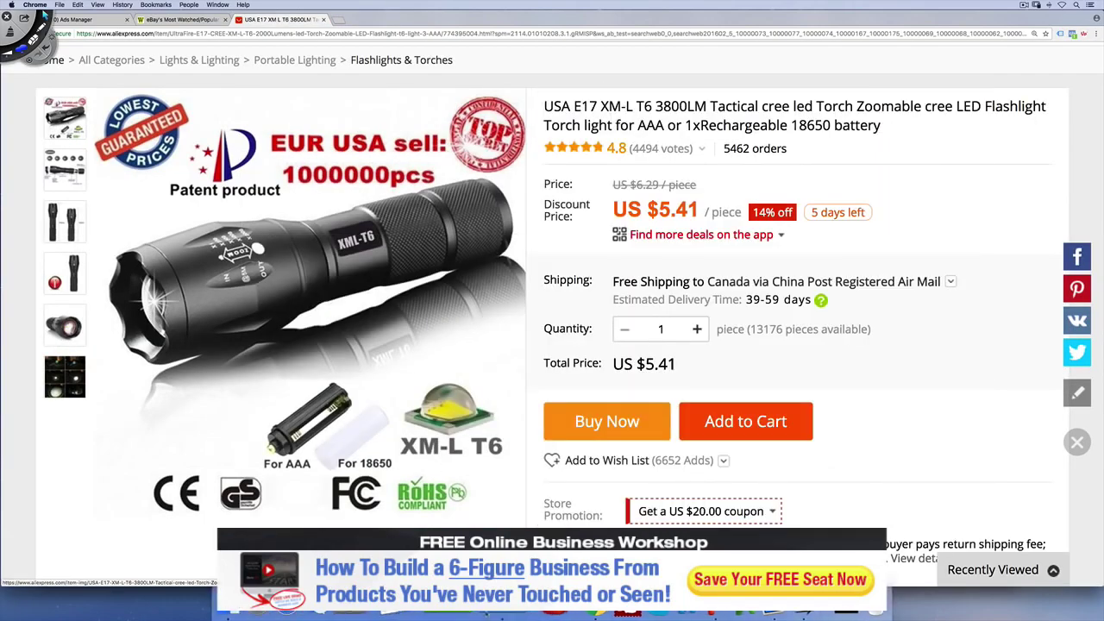
Switch to Photoshop, create a blank document with a height of 6280 pixels, and move its window over the flashlight photo
left_click(487, 604)
left_click(68, 6)
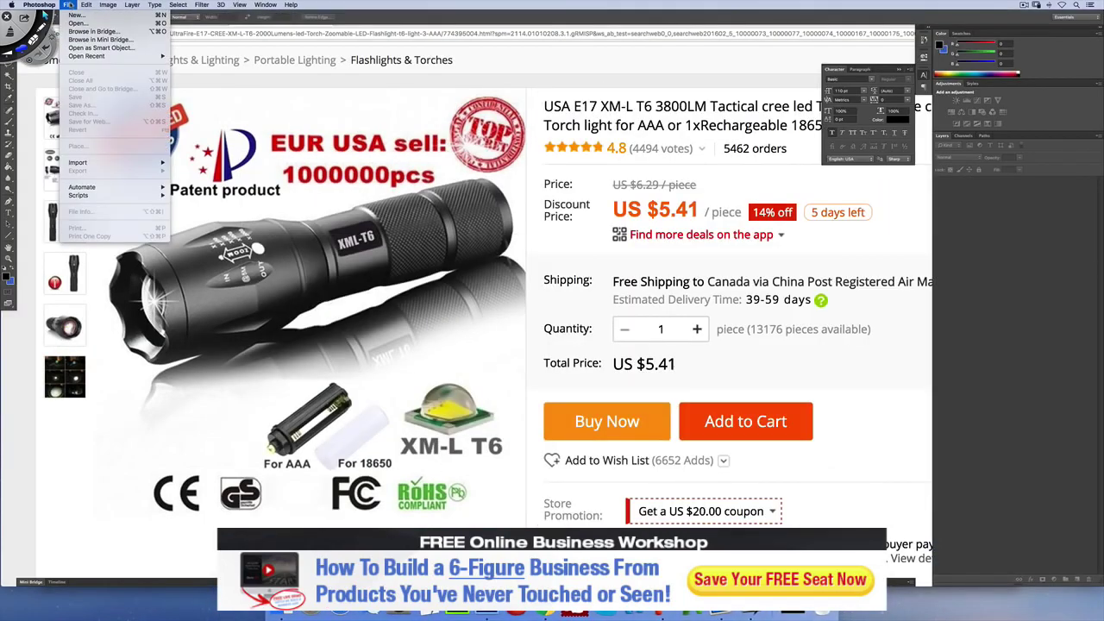
left_click(87, 17)
key("Tab")
type("12")
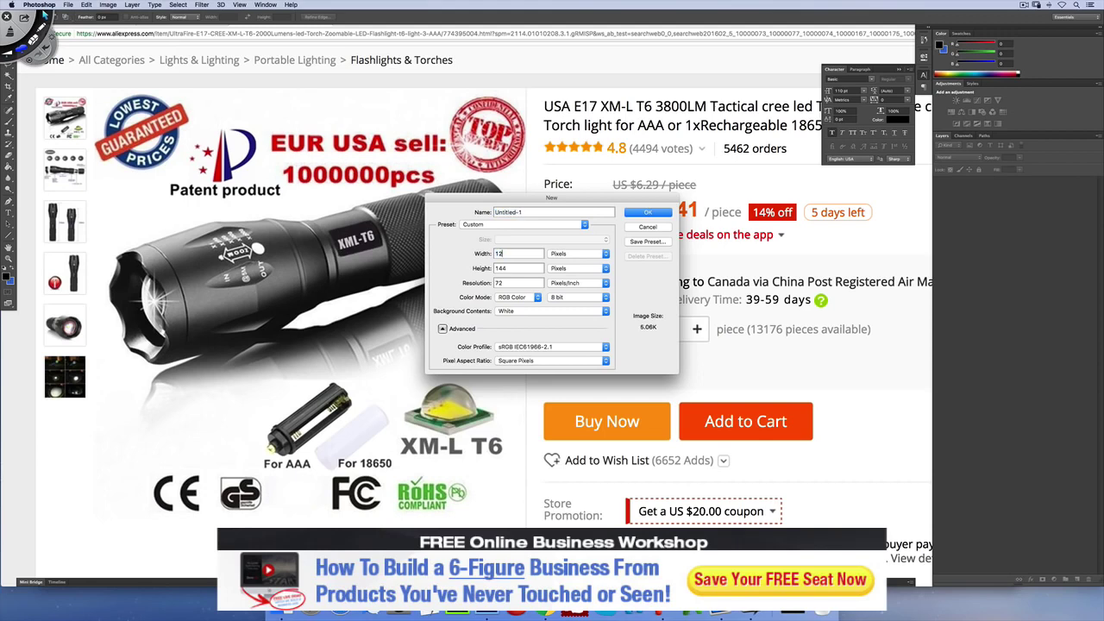
key("Tab")
type("6280")
key("Return")
left_click_drag(89, 29, 283, 39)
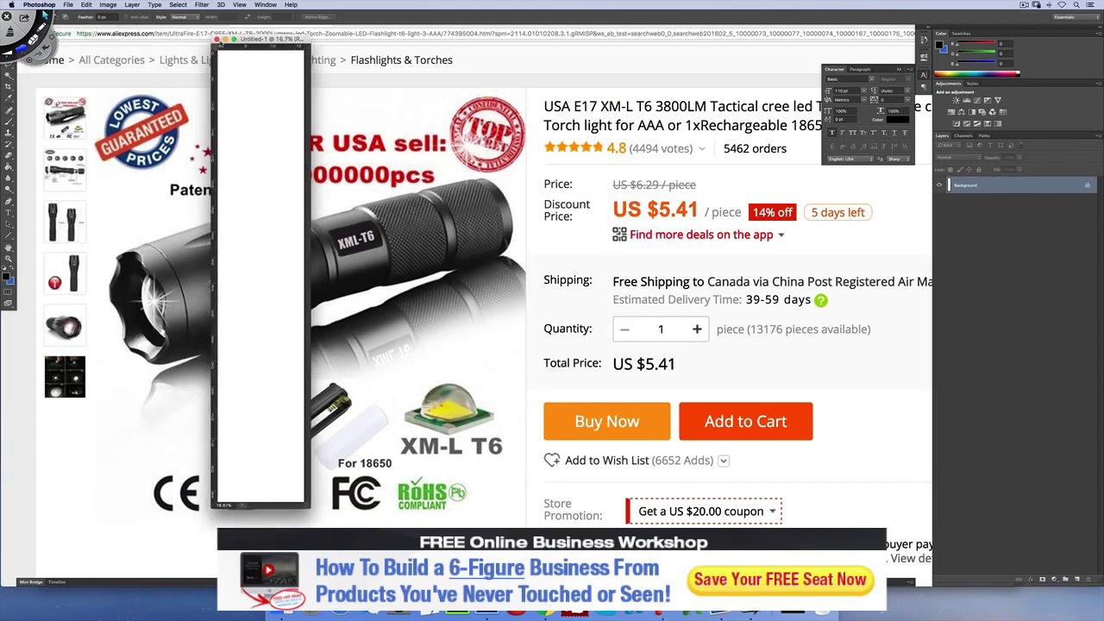
Close the oversized blank document, create a new 1200 by 630 pixel one, and move its window toward the middle of the screen
left_click(217, 39)
key("super+n")
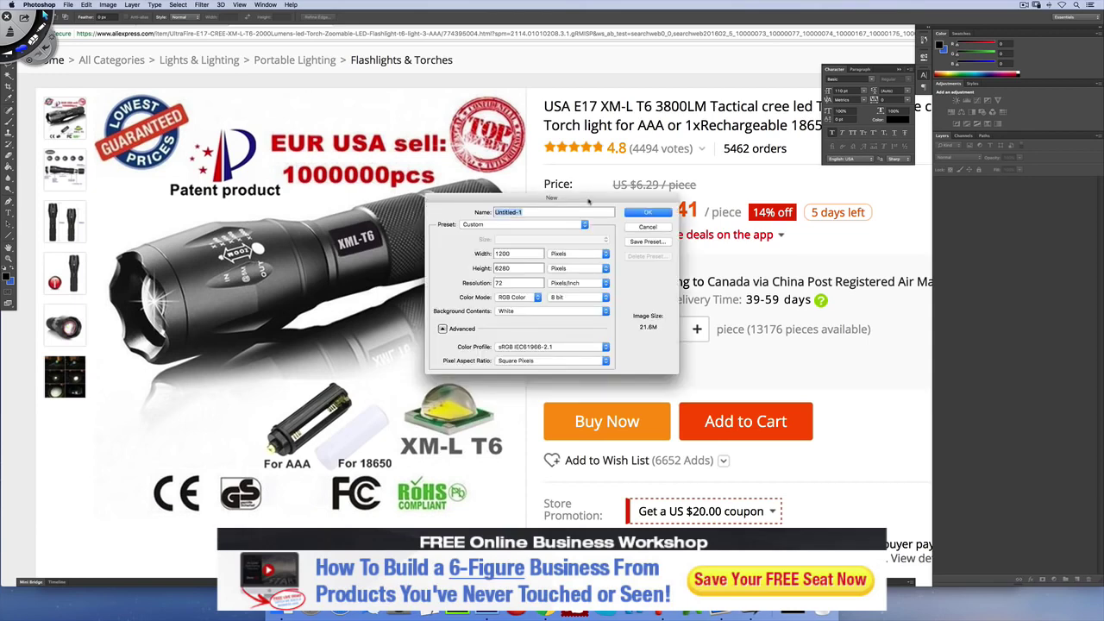
type("1200")
key("Tab")
type("630")
key("Return")
left_click_drag(406, 33, 637, 173)
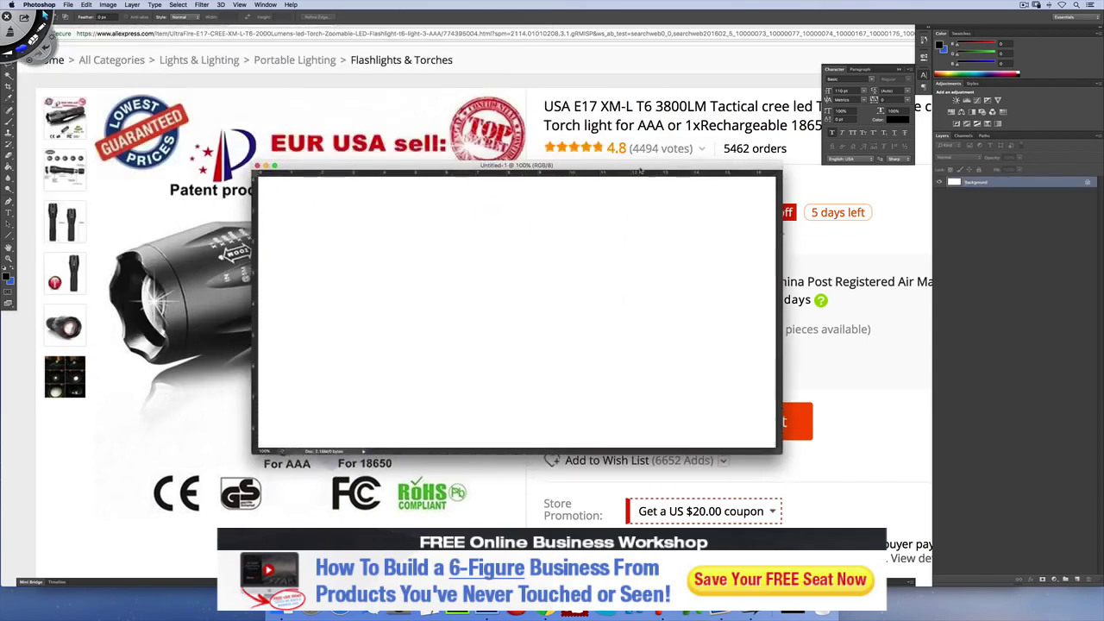
Switch to Chrome, open the flashlight's enlarged image gallery, and save the night beam collage and the lens close-up to the desktop
left_click(138, 239)
mouse_move(58, 276)
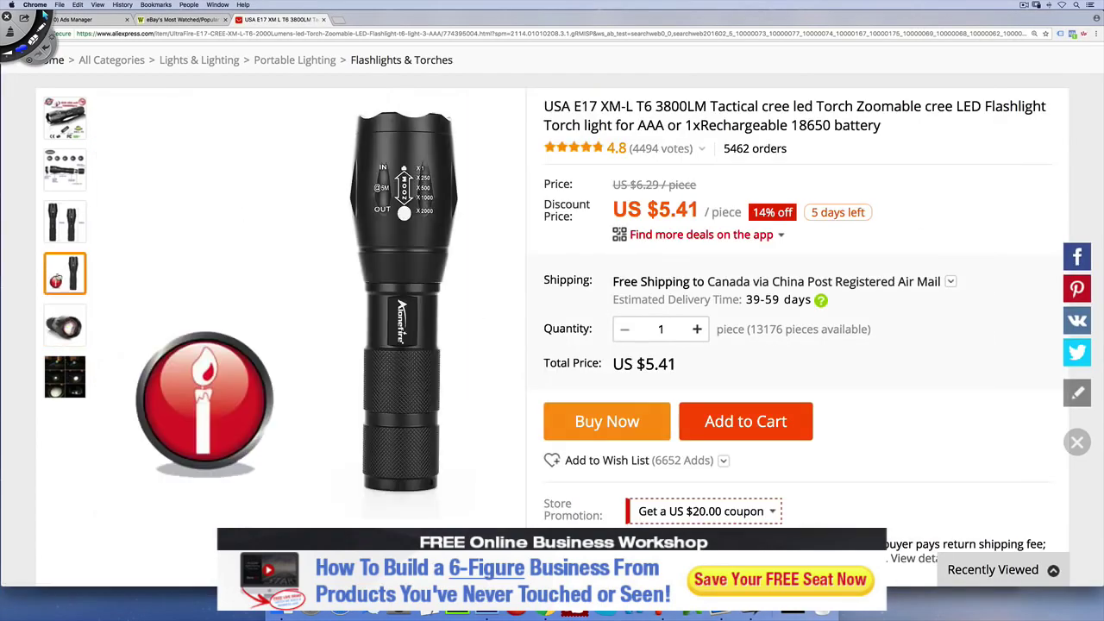
mouse_move(65, 173)
mouse_move(63, 375)
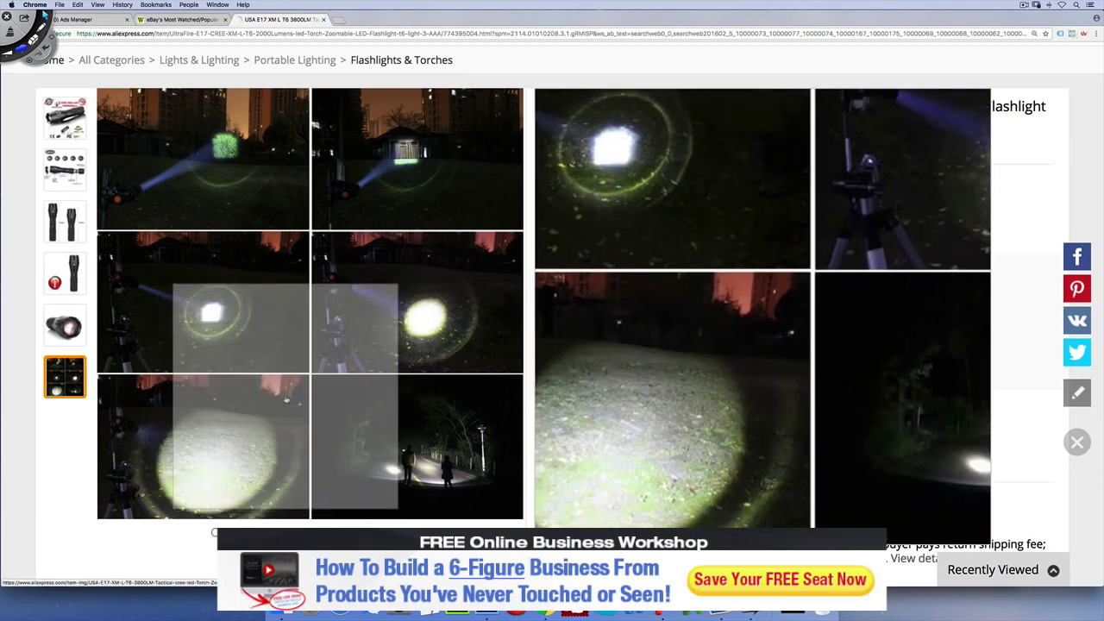
left_click(286, 400)
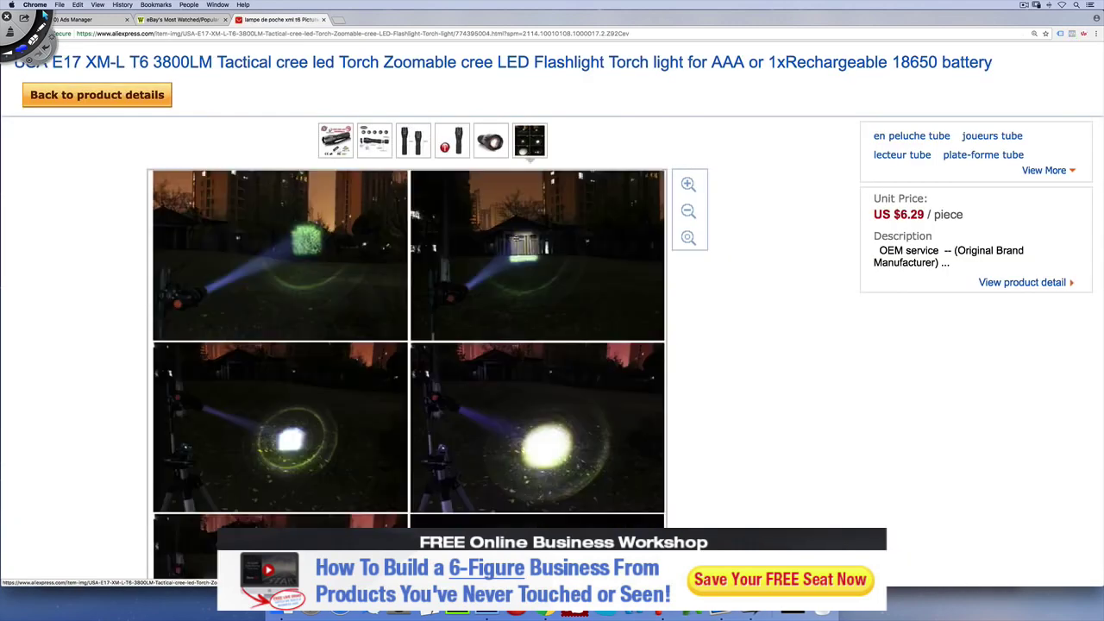
left_click_drag(1103, 333, 986, 333)
left_click_drag(519, 351, 852, 432)
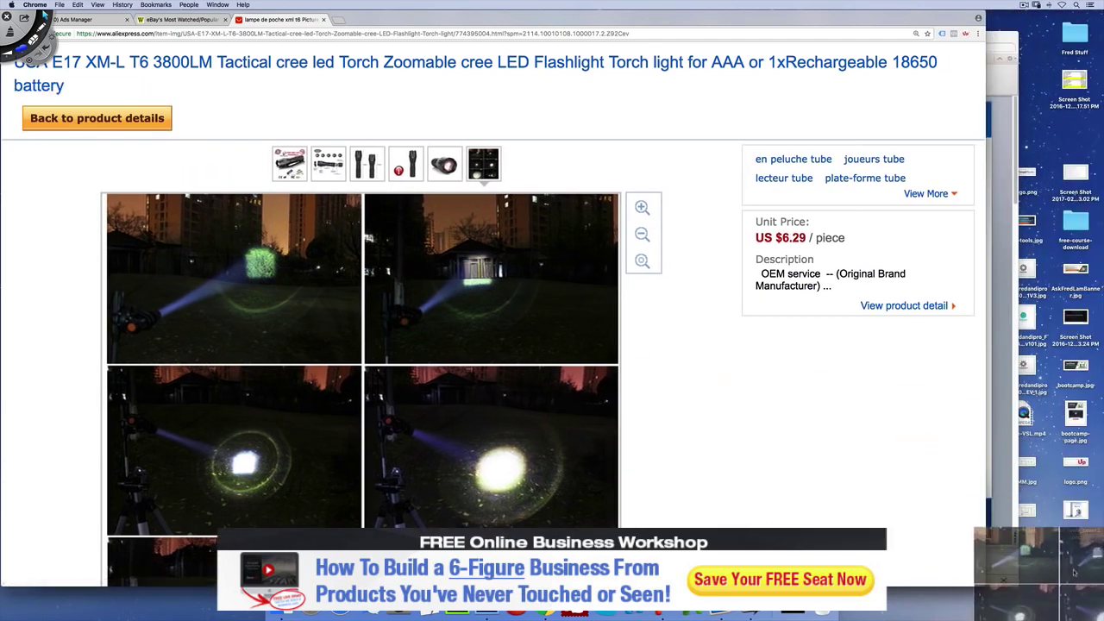
left_click(442, 162)
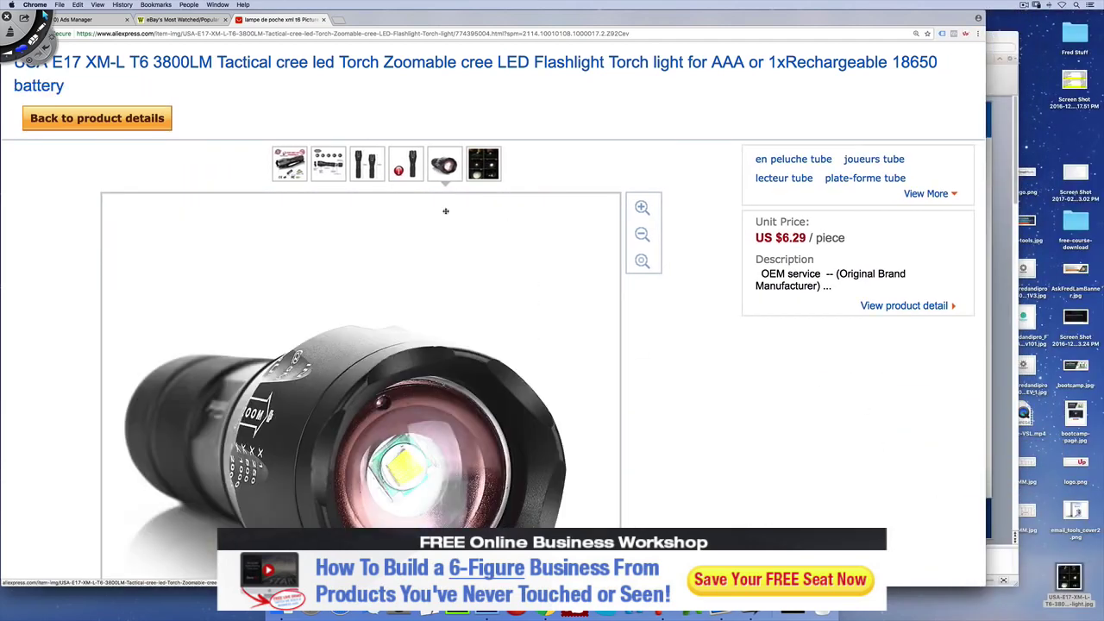
left_click_drag(415, 354, 1045, 550)
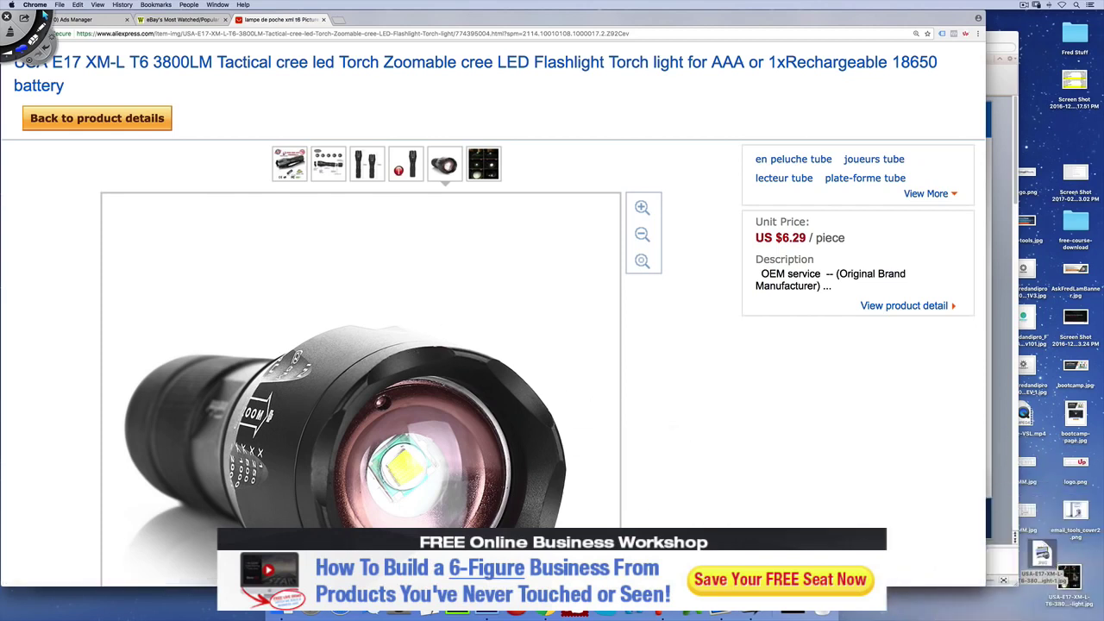
Open the two saved flashlight images in Photoshop, restore the browser window to full width, and switch to Photoshop
right_click(1077, 576)
mouse_move(1017, 416)
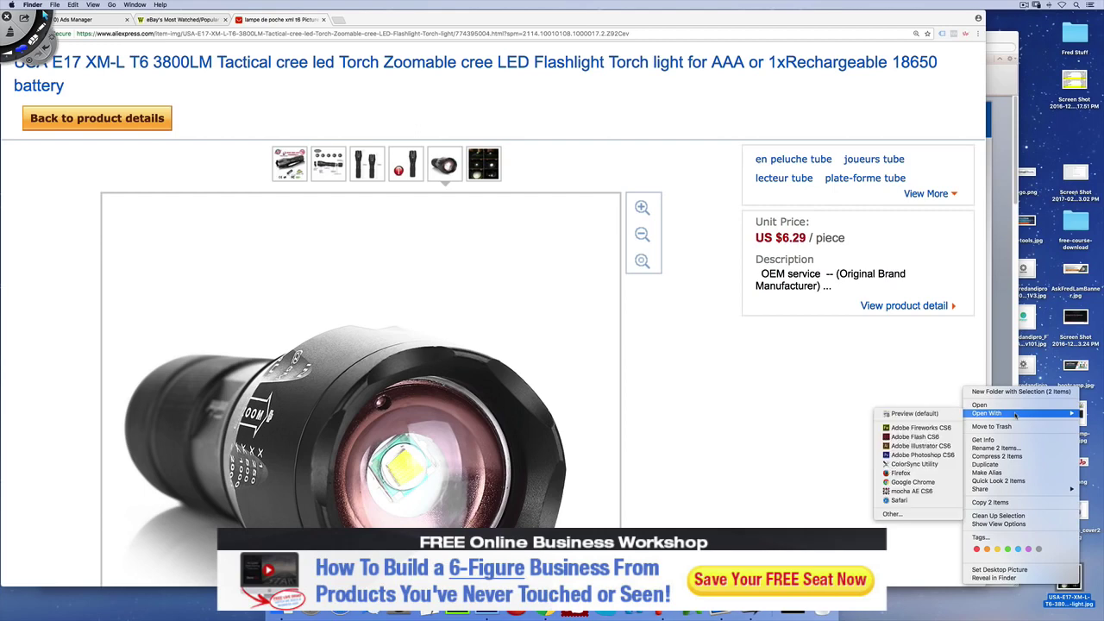
left_click(921, 454)
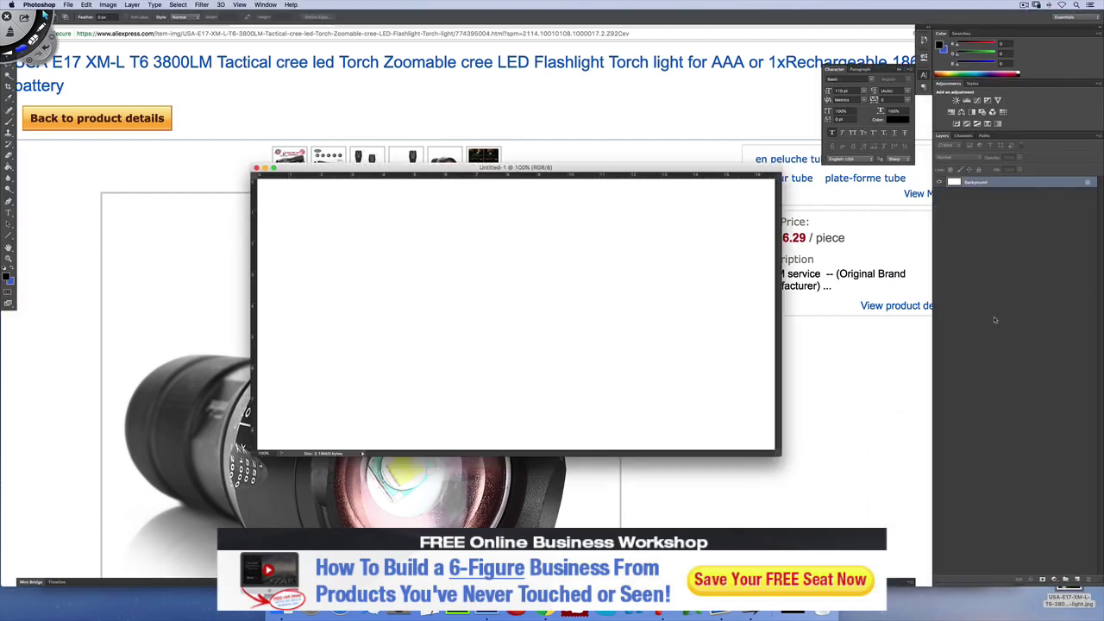
left_click(855, 348)
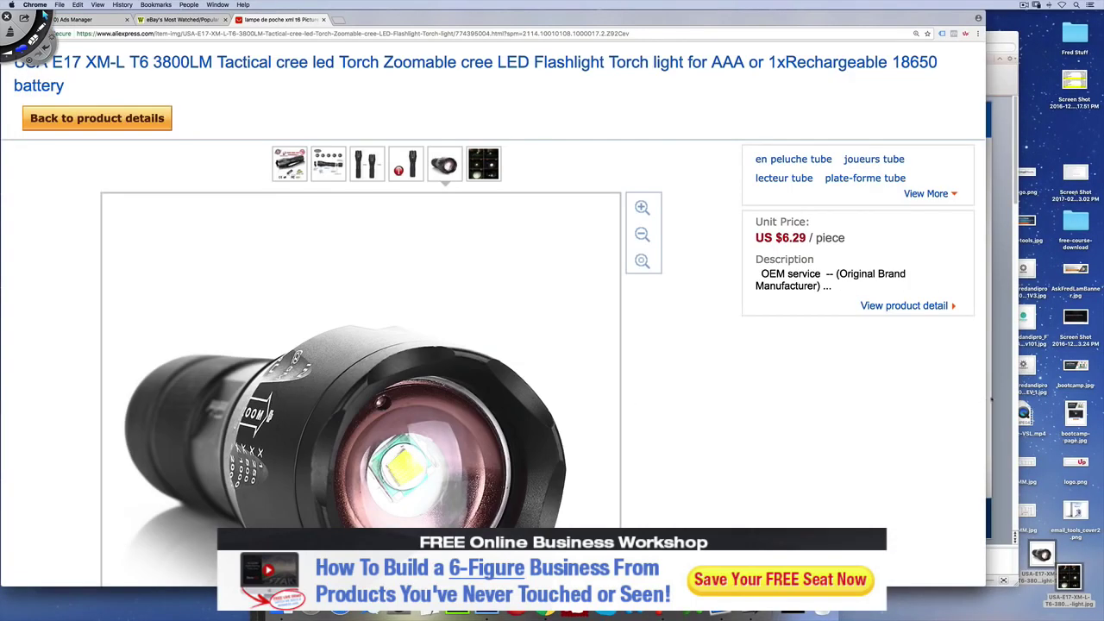
left_click(43, 13)
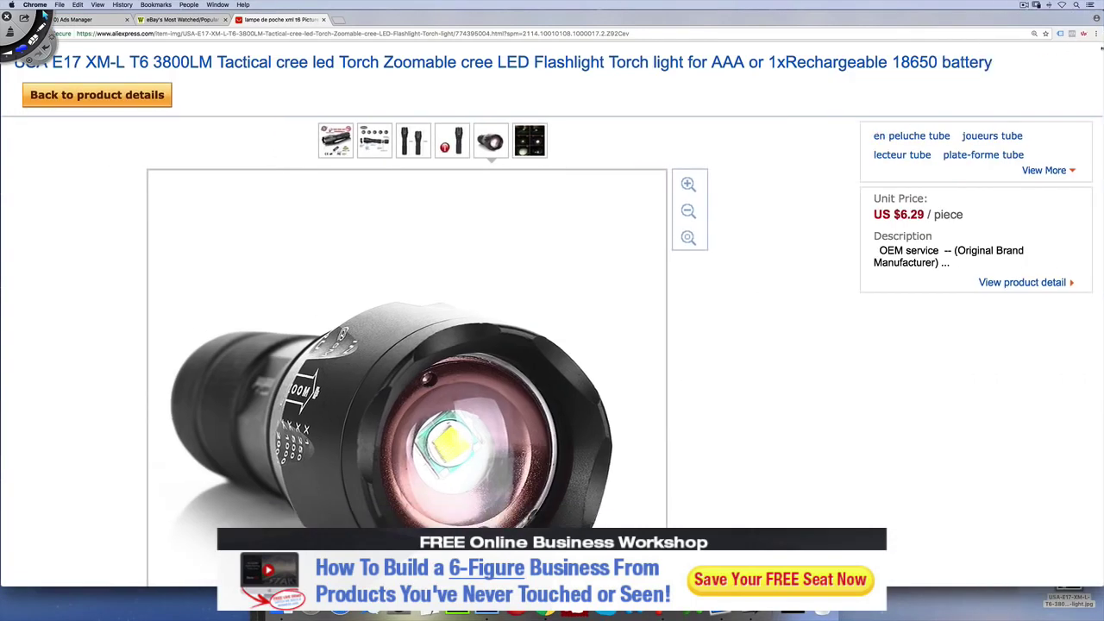
key("super+Tab")
key("super+Tab")
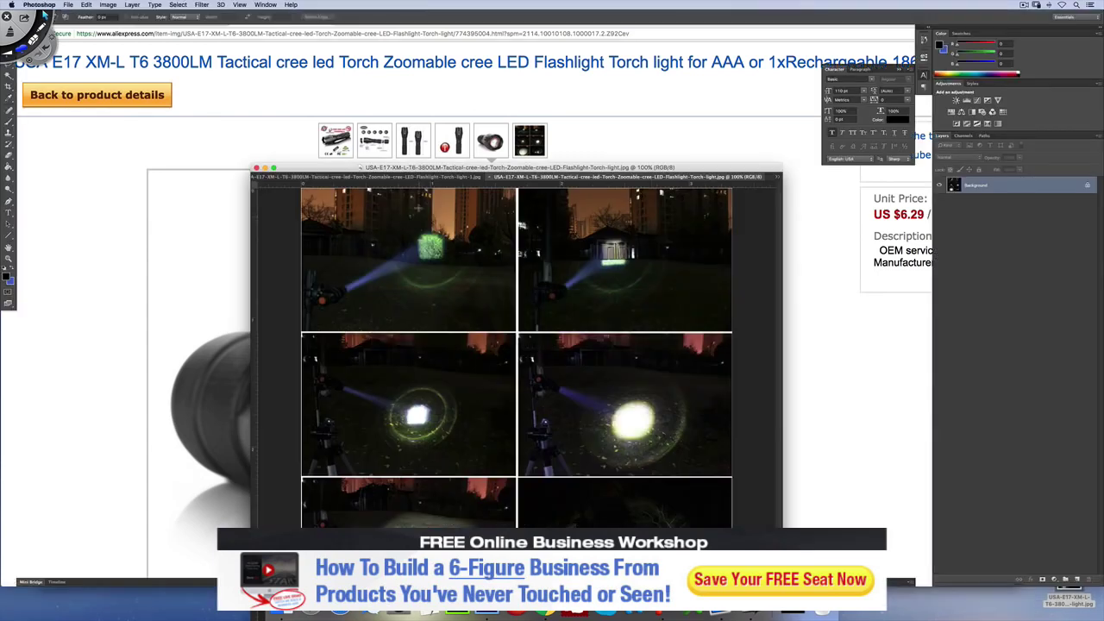
Move the image window higher, then select and copy the bottom row of two photos in the night beam collage
left_click_drag(445, 168, 417, 73)
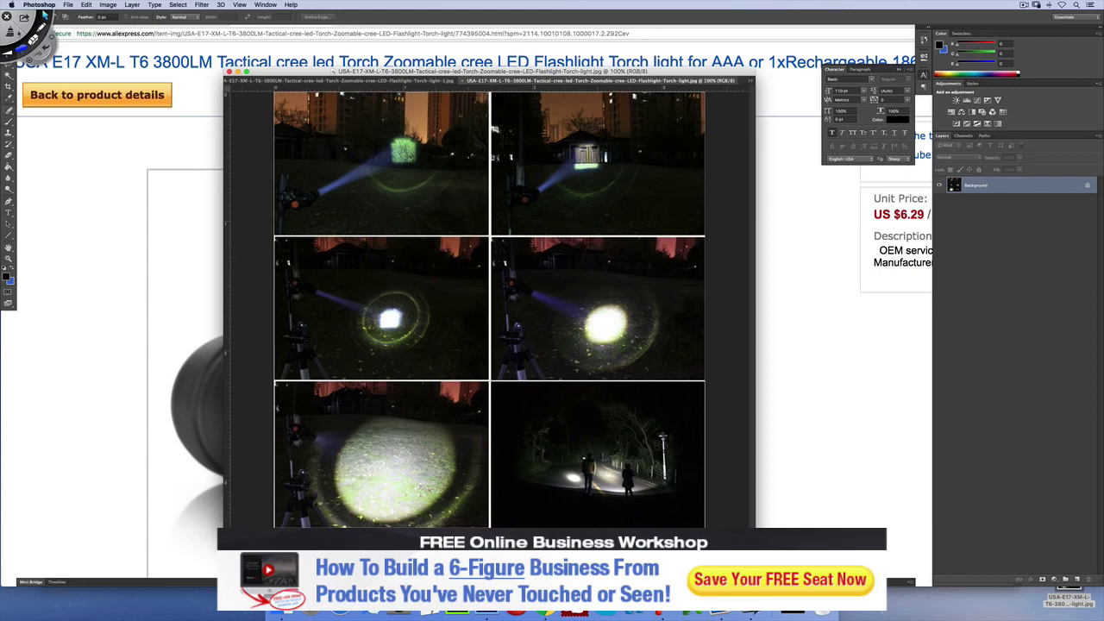
left_click_drag(273, 381, 743, 522)
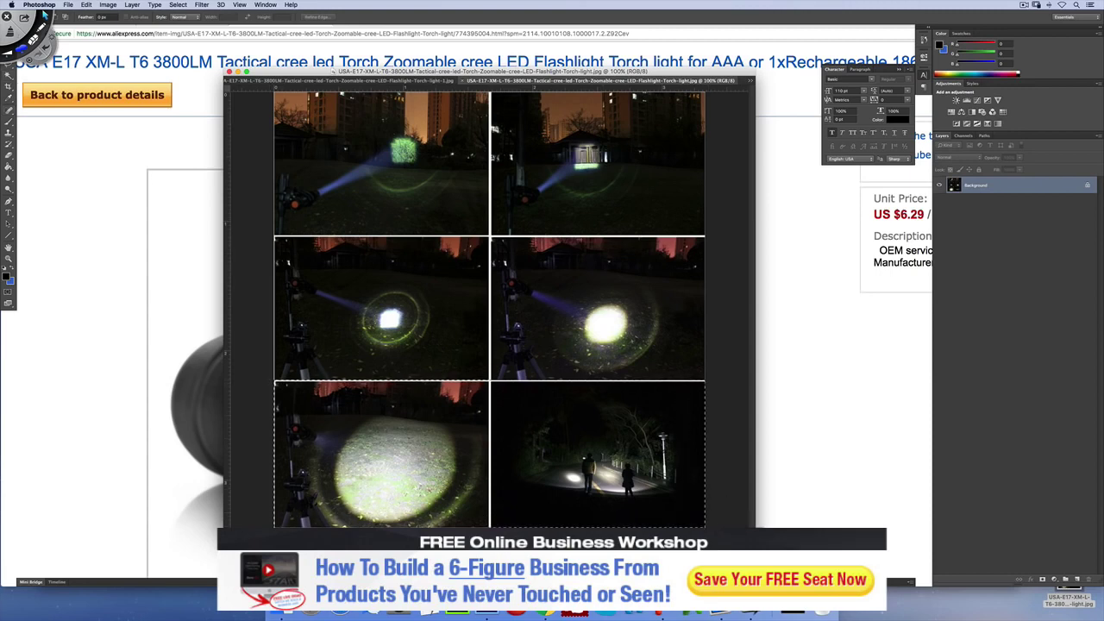
left_click(348, 247)
left_click_drag(273, 379, 716, 529)
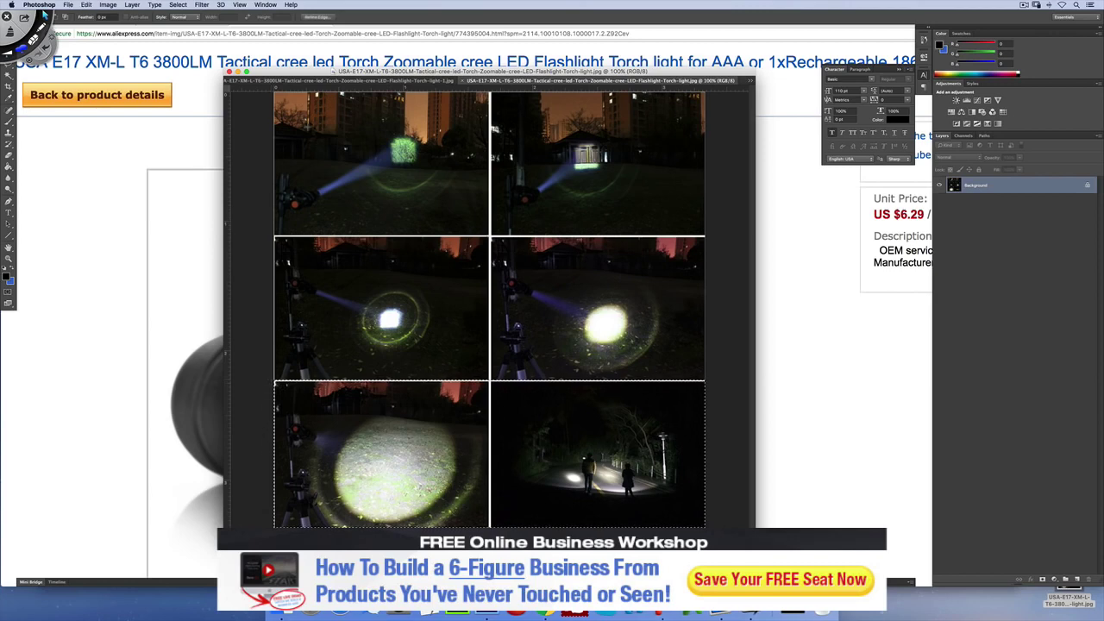
Bring up the blank 1200 by 630 document and paste the copied pair of night photos into it
left_click(284, 80)
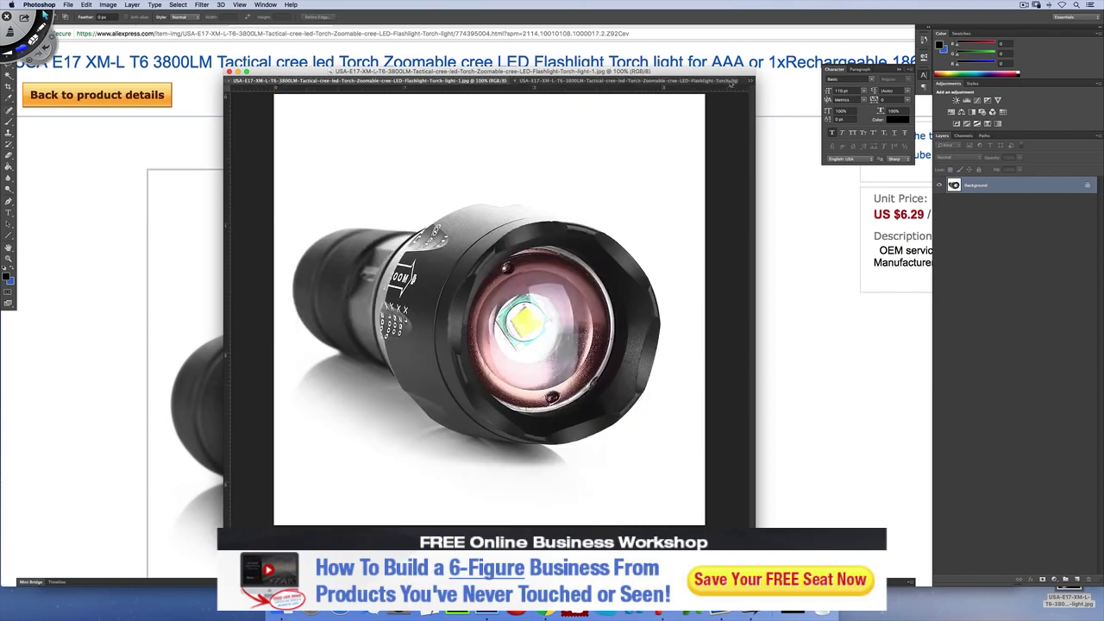
left_click(750, 81)
left_click(777, 80)
key("super+v")
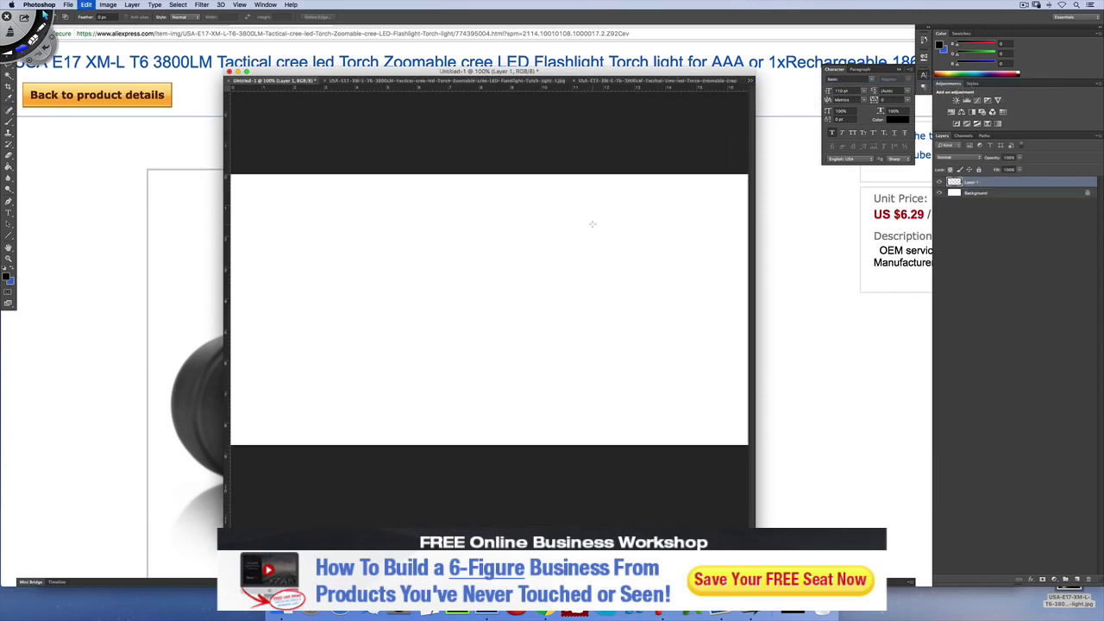
Move the pasted night photos into the canvas's upper-right corner and nudge them flush with its top and right edges
key("v")
left_click_drag(578, 293, 623, 234)
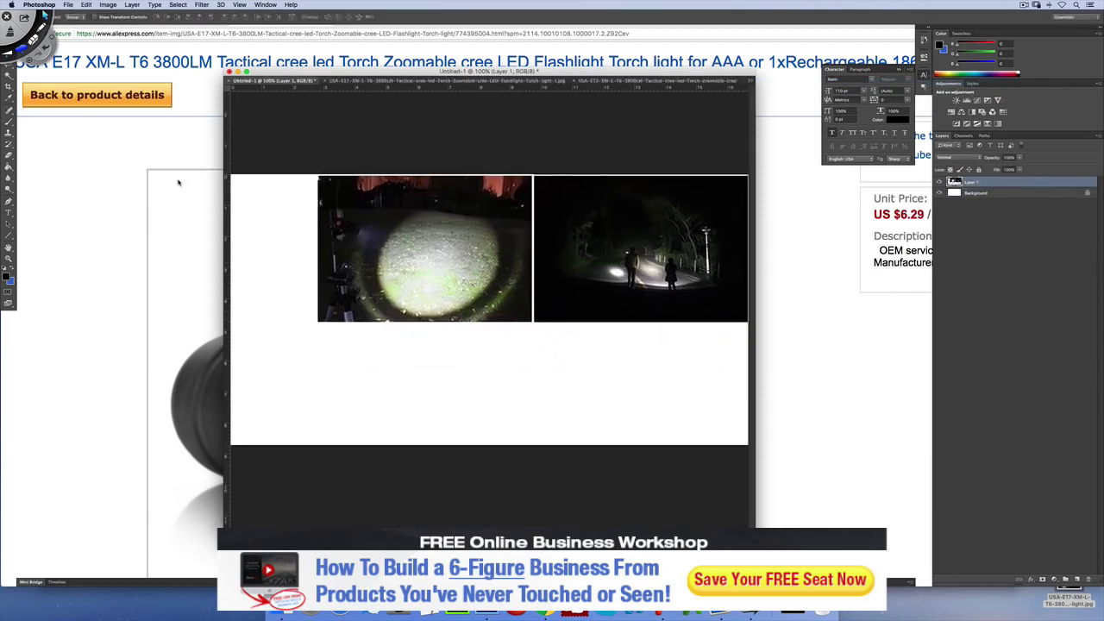
key("Up")
key("Up")
key("Up")
key("Right")
key("Right")
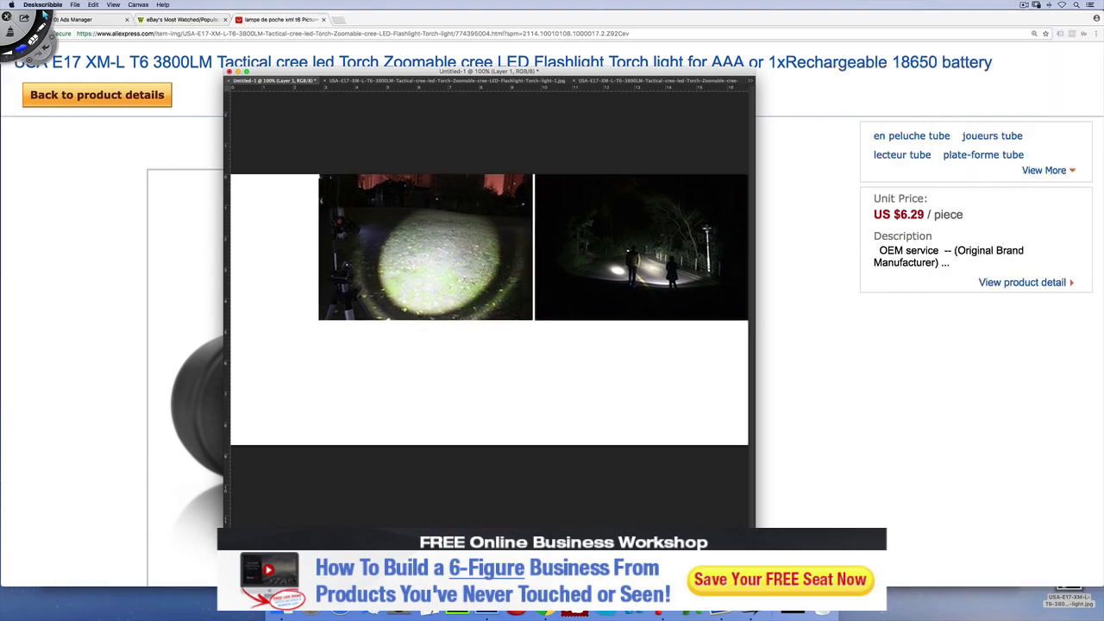
Start a rectangular marquee selection over the bright ground-beam photo on the canvas
left_click(8, 52)
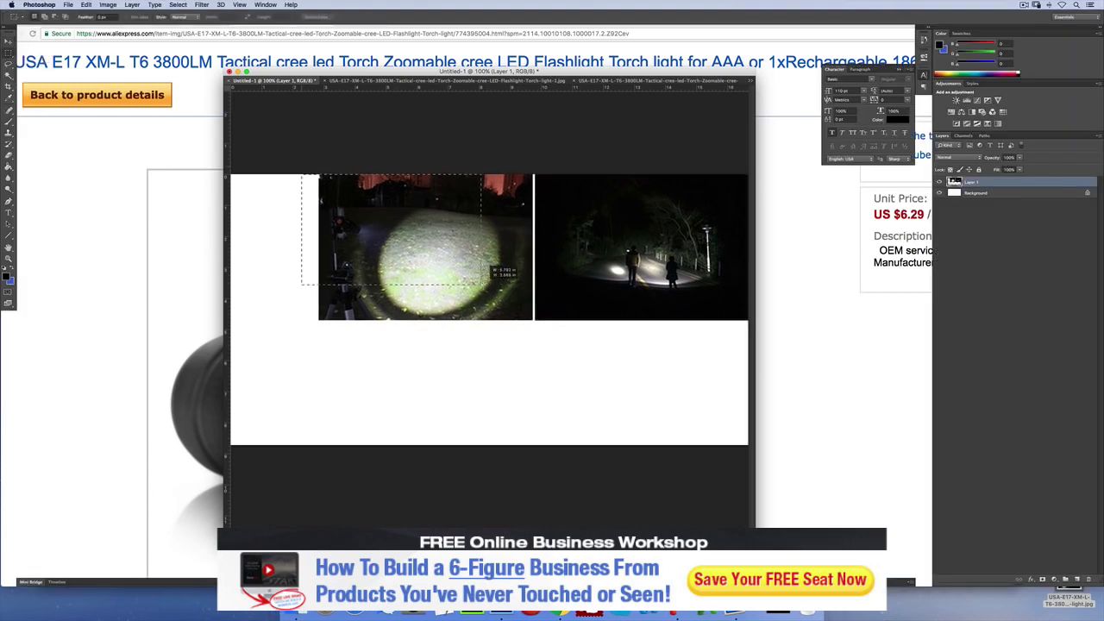